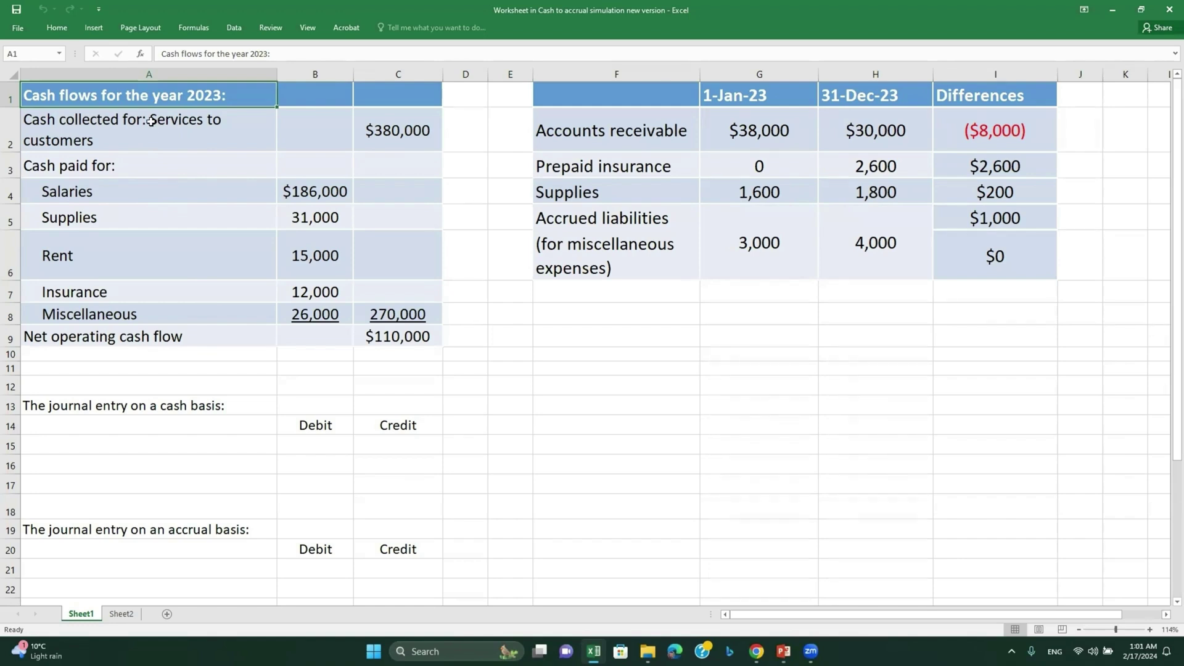
# - Start the cash-basis journal entry in row 15 with a Cash debit of 380,000 for services to customers
pyautogui.click(151, 121)
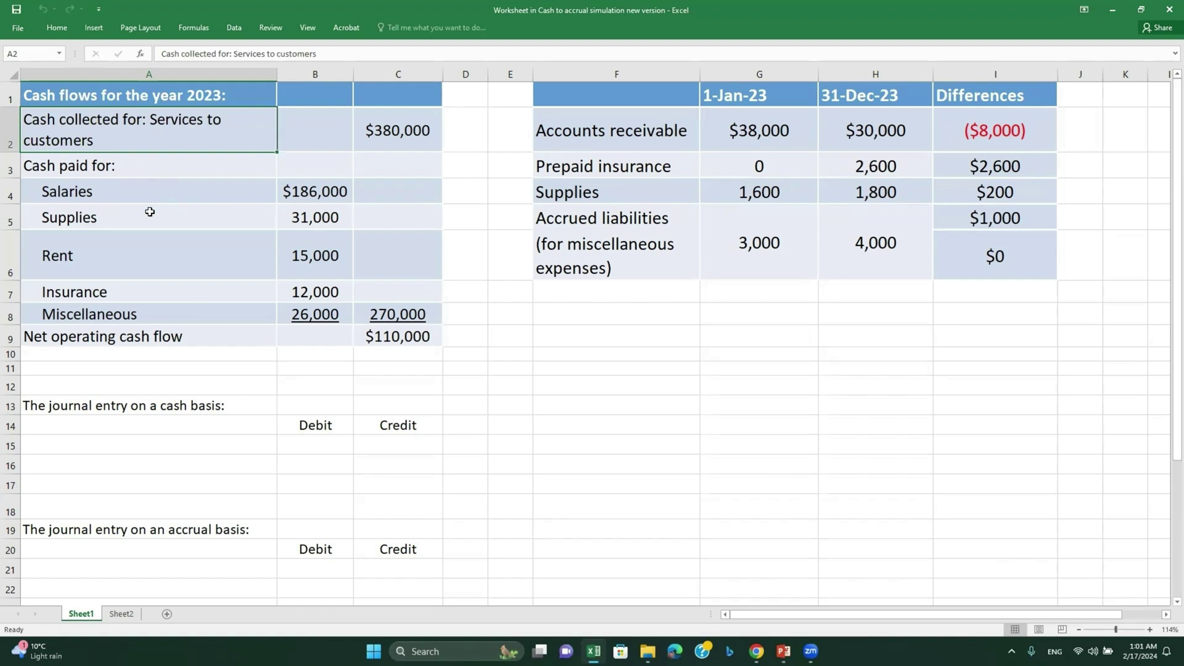
pyautogui.click(232, 447)
pyautogui.write('Cash')
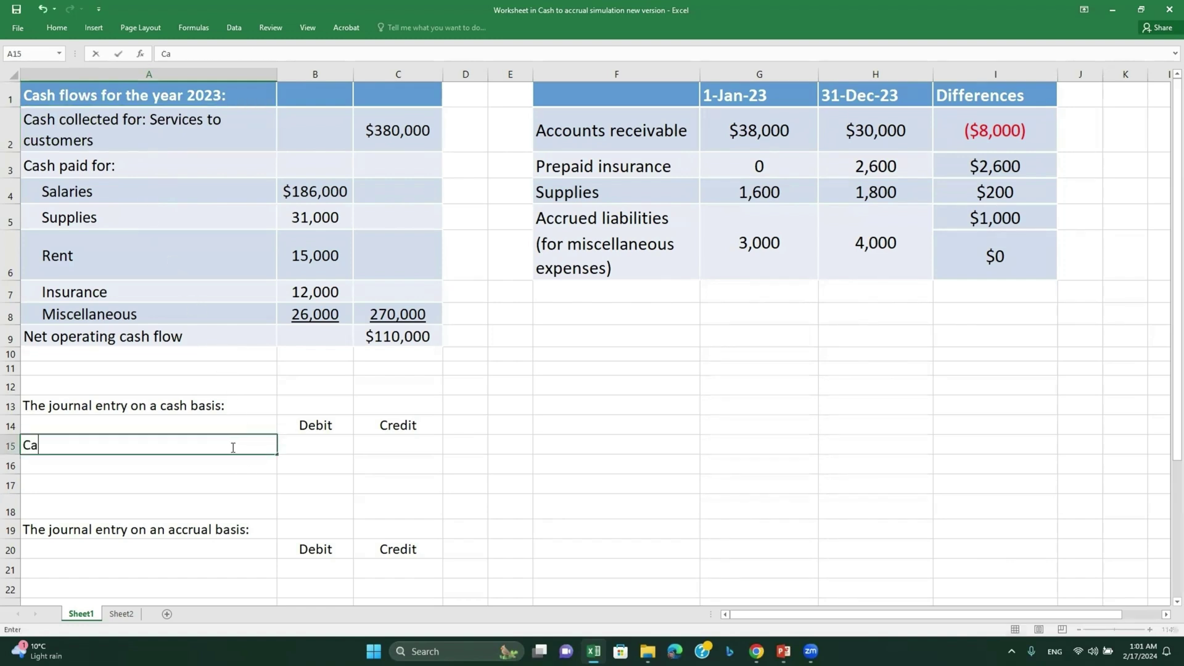
pyautogui.click(345, 442)
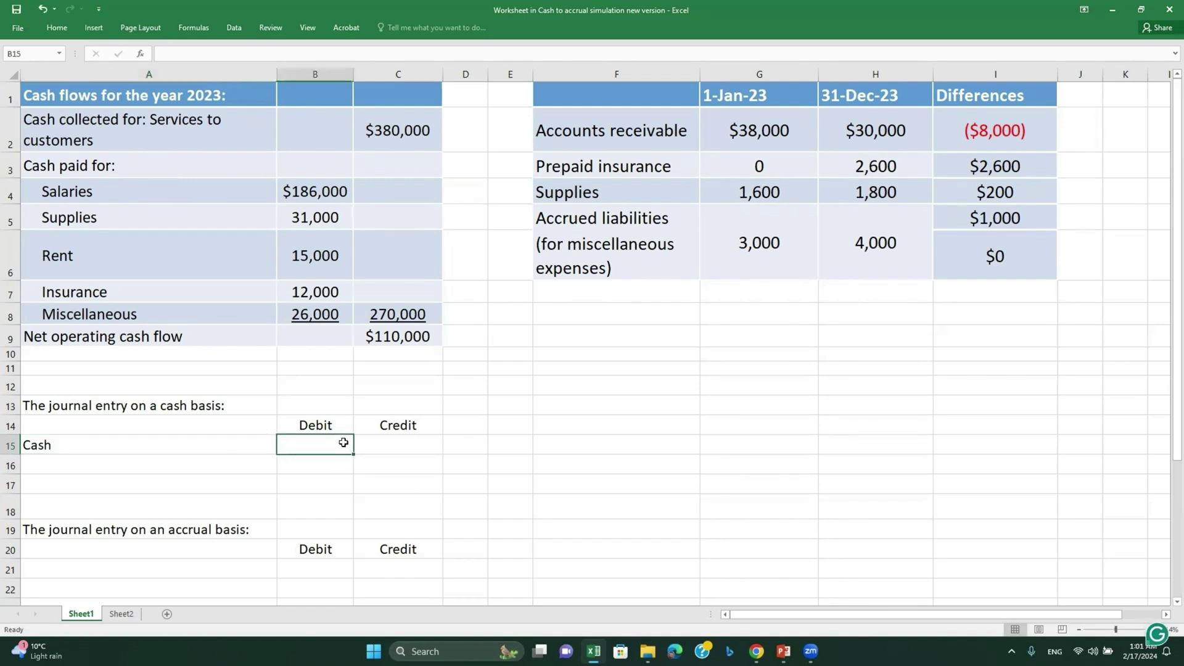
pyautogui.write('380,000')
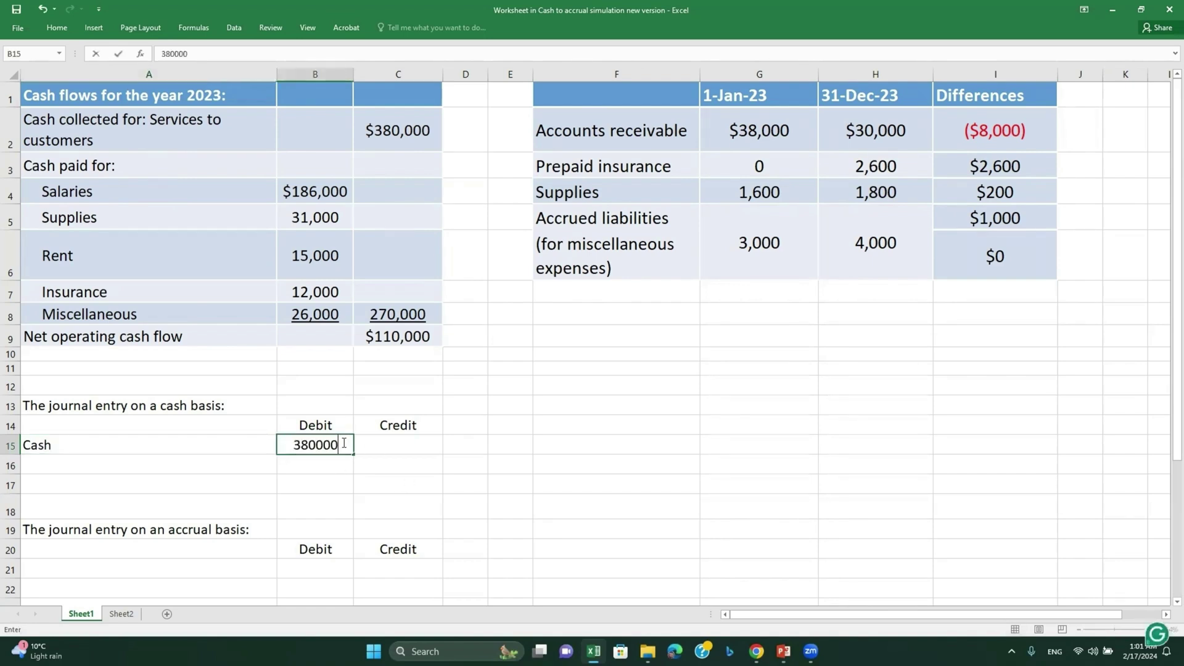
pyautogui.press('Return')
# - Add a Revenue line with a credit of 380,000 in row 16 of the cash-basis entry
pyautogui.click(256, 471)
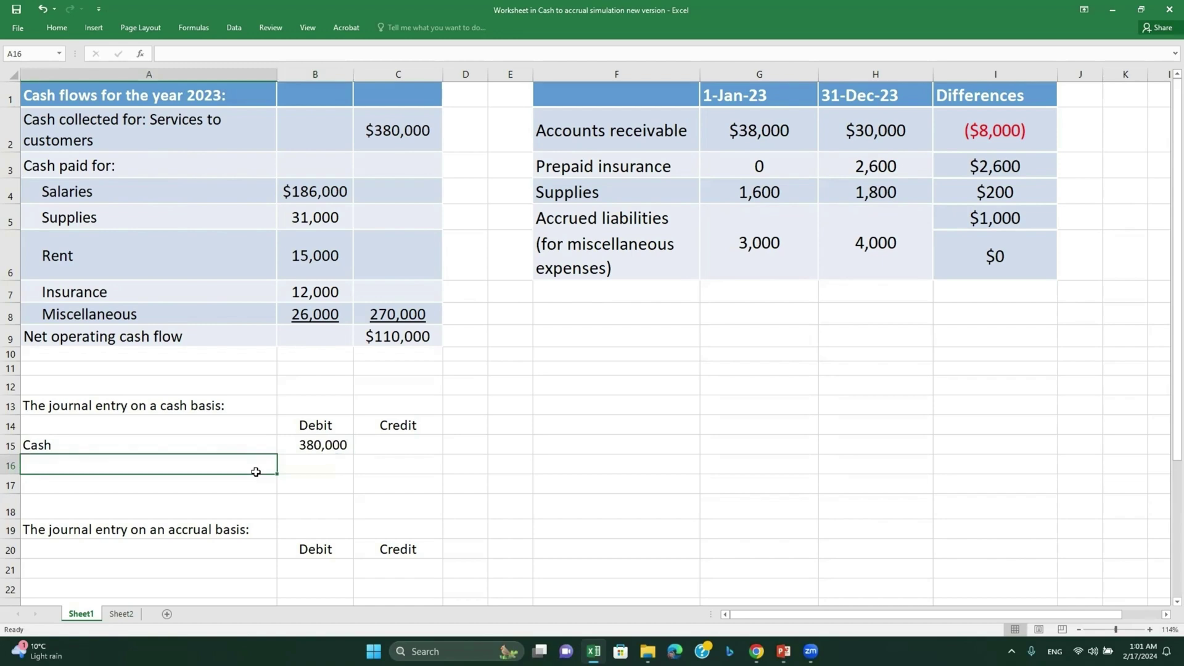
pyautogui.write('Revenue')
pyautogui.click(395, 467)
pyautogui.write('3800000')
pyautogui.press('Return')
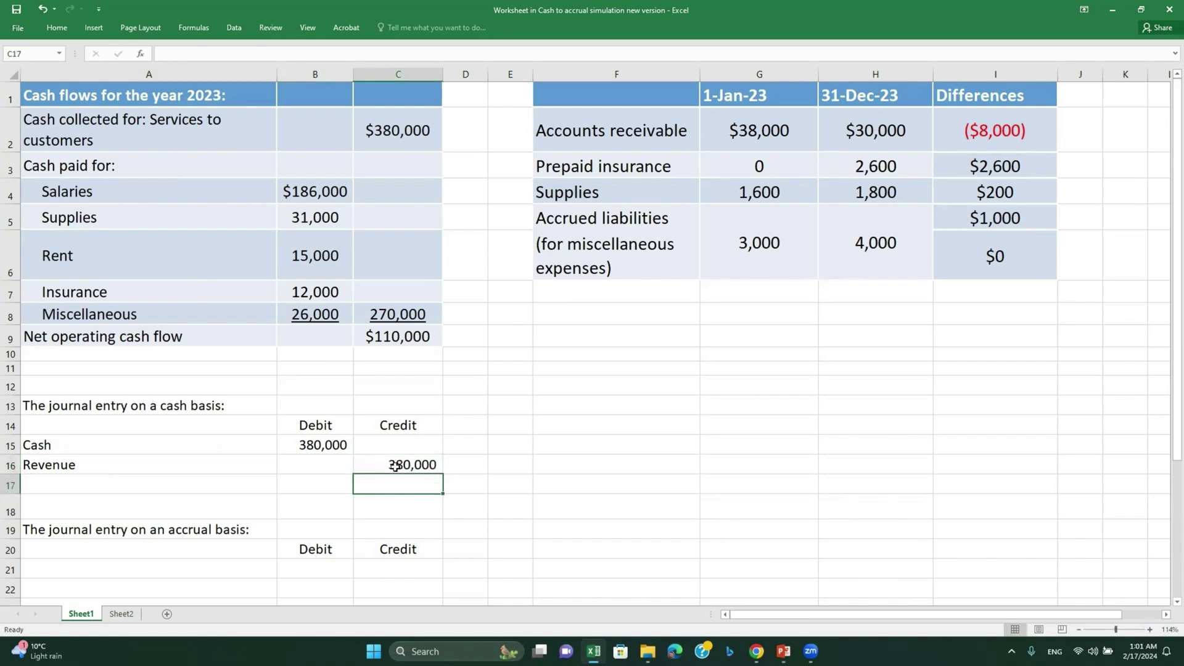
# - Delete the empty row 18 above the accrual-basis journal entry heading
pyautogui.rightClick(14, 511)
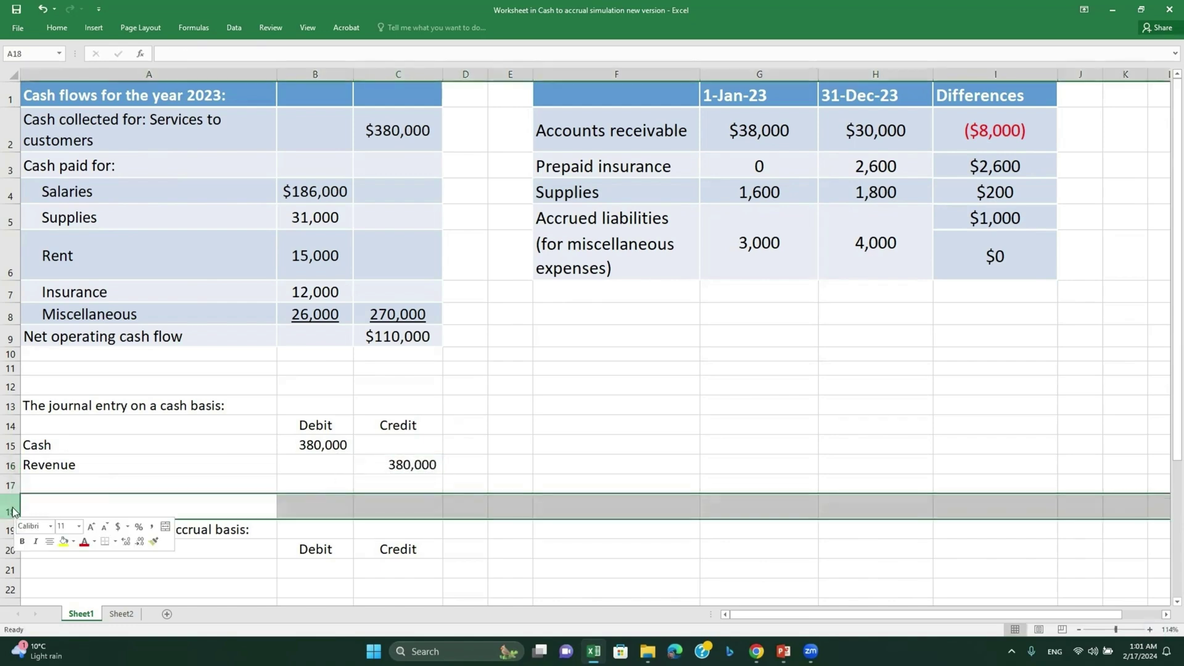
pyautogui.click(46, 425)
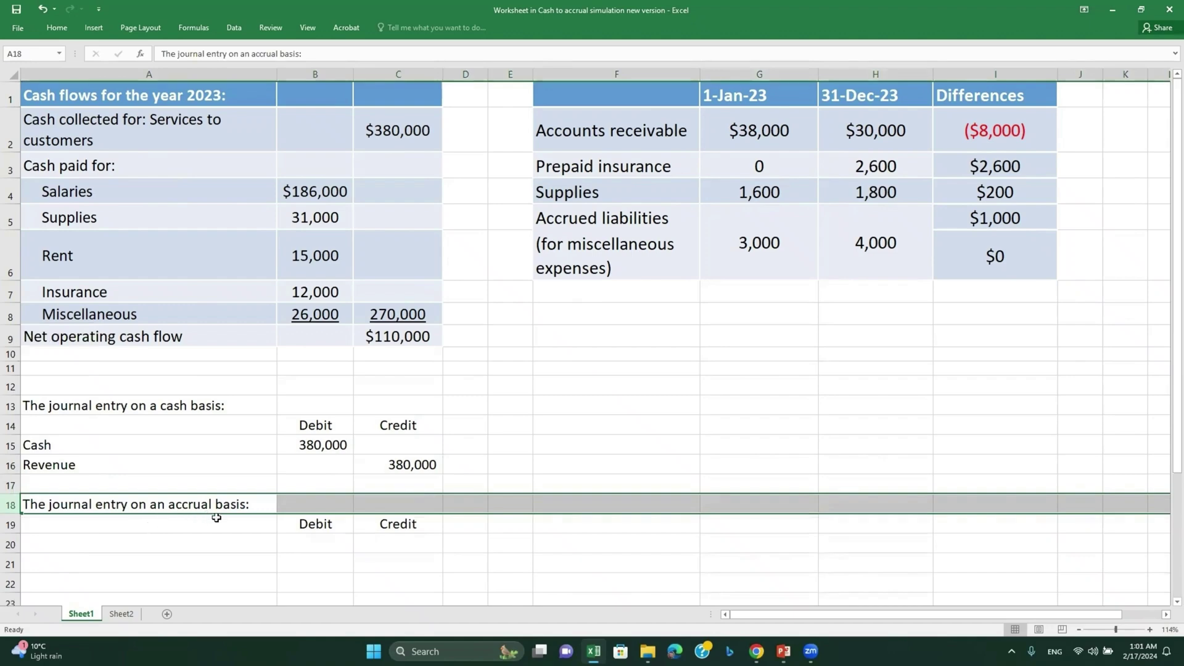
pyautogui.click(259, 544)
# - Copy the Cash debit line of the cash-basis entry to row 20 under the accrual-basis heading
pyautogui.moveTo(194, 444); pyautogui.dragTo(282, 446)
pyautogui.hotkey('ctrl', 'c')
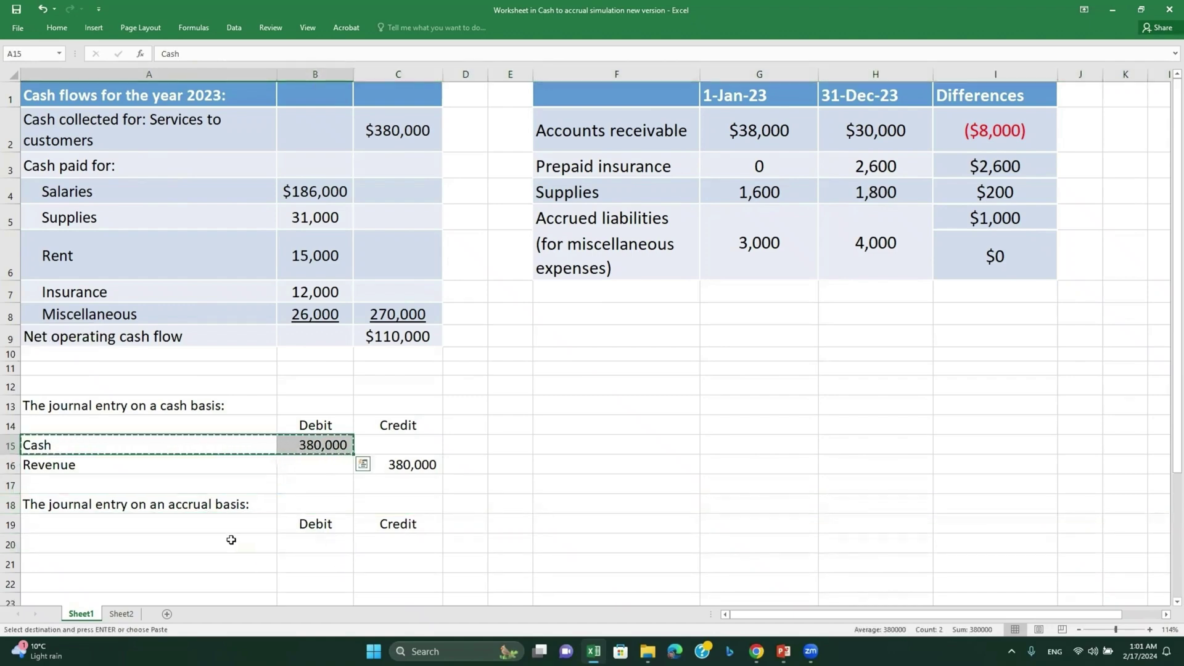
pyautogui.click(231, 541)
pyautogui.hotkey('ctrl', 'v')
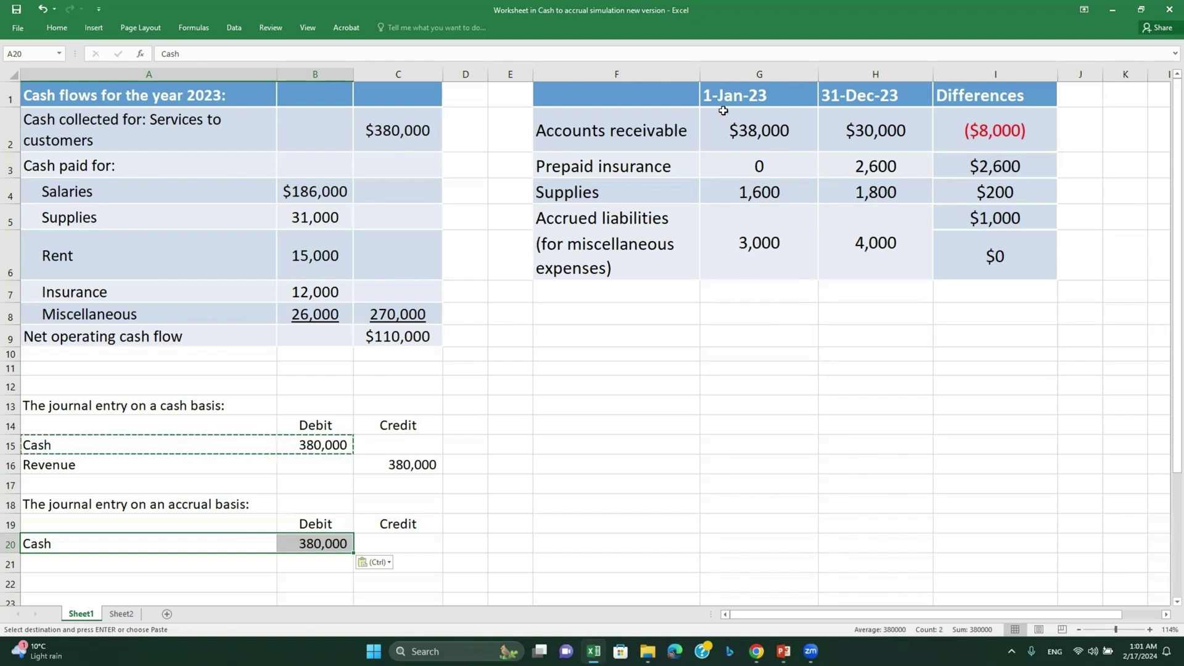
# - Add an Accounts receivable line with a credit of 8,000 in row 21 of the accrual-basis entry
pyautogui.click(979, 129)
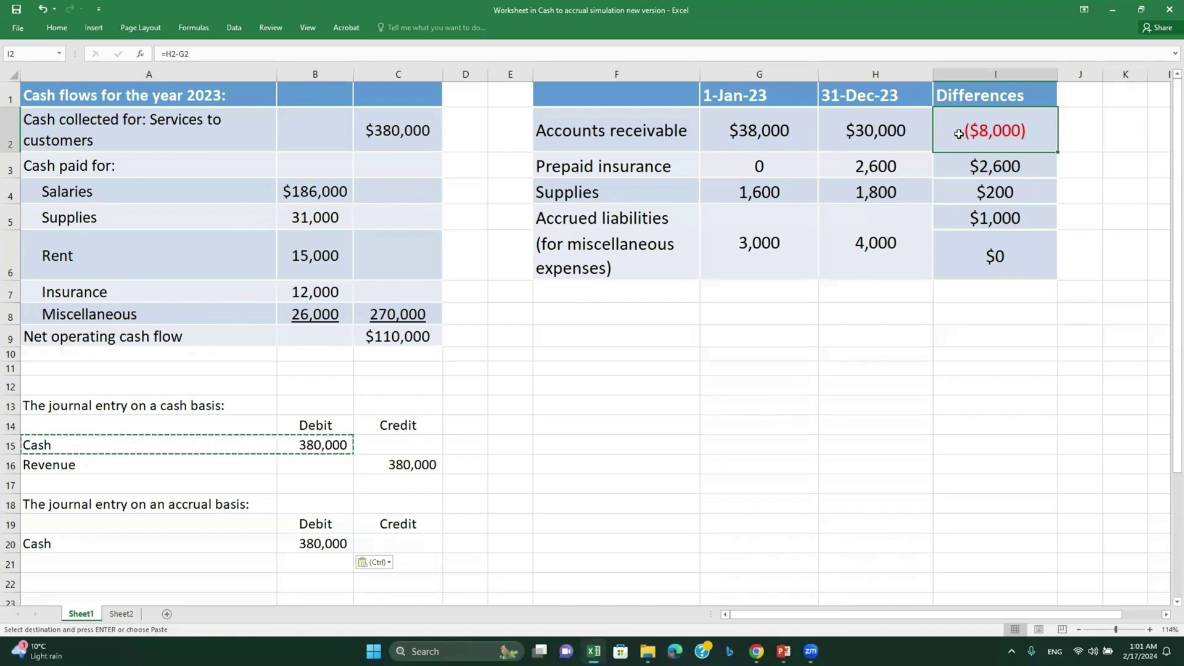
pyautogui.click(194, 567)
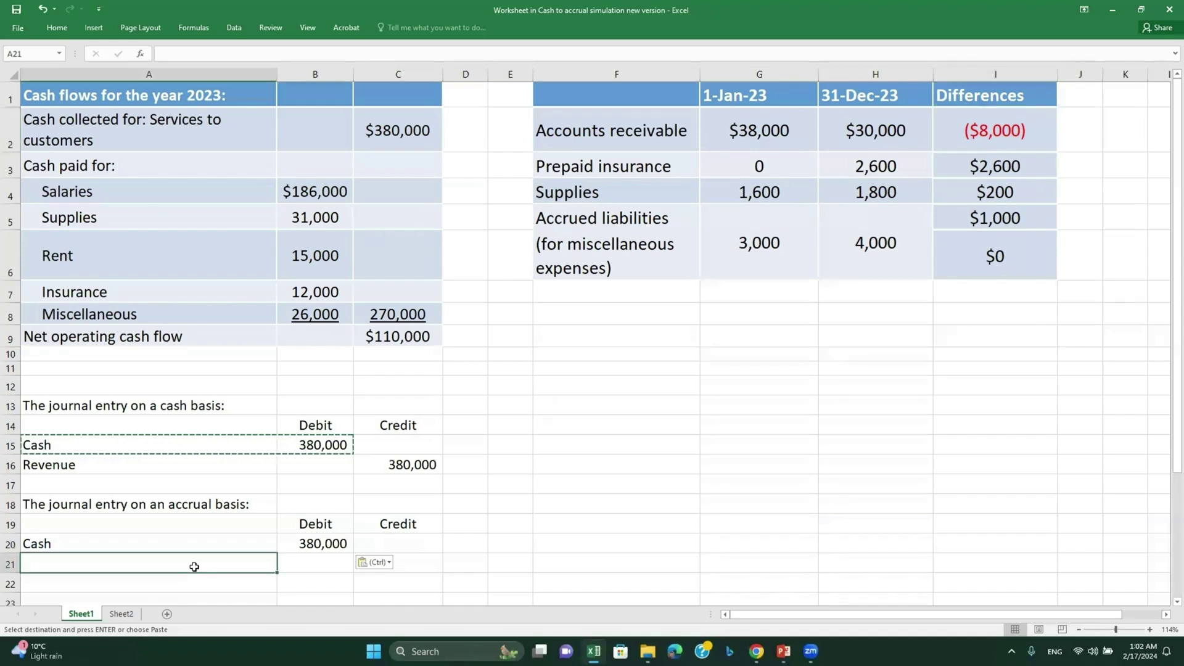
pyautogui.write('Acc')
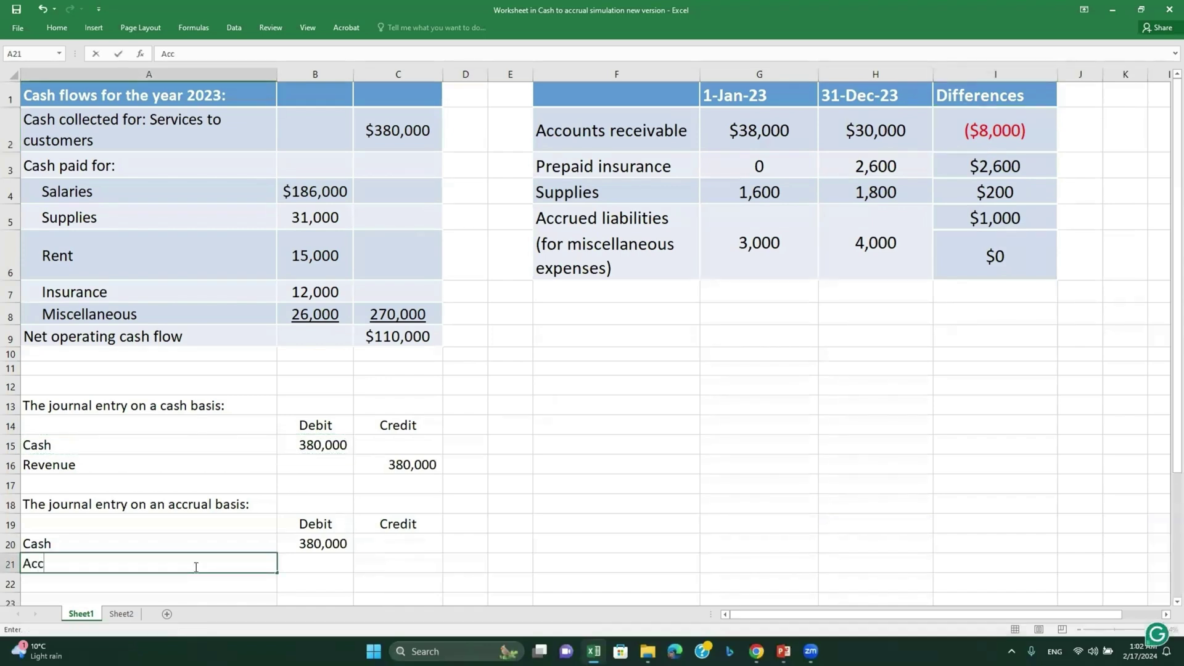
pyautogui.write('ounts receiva')
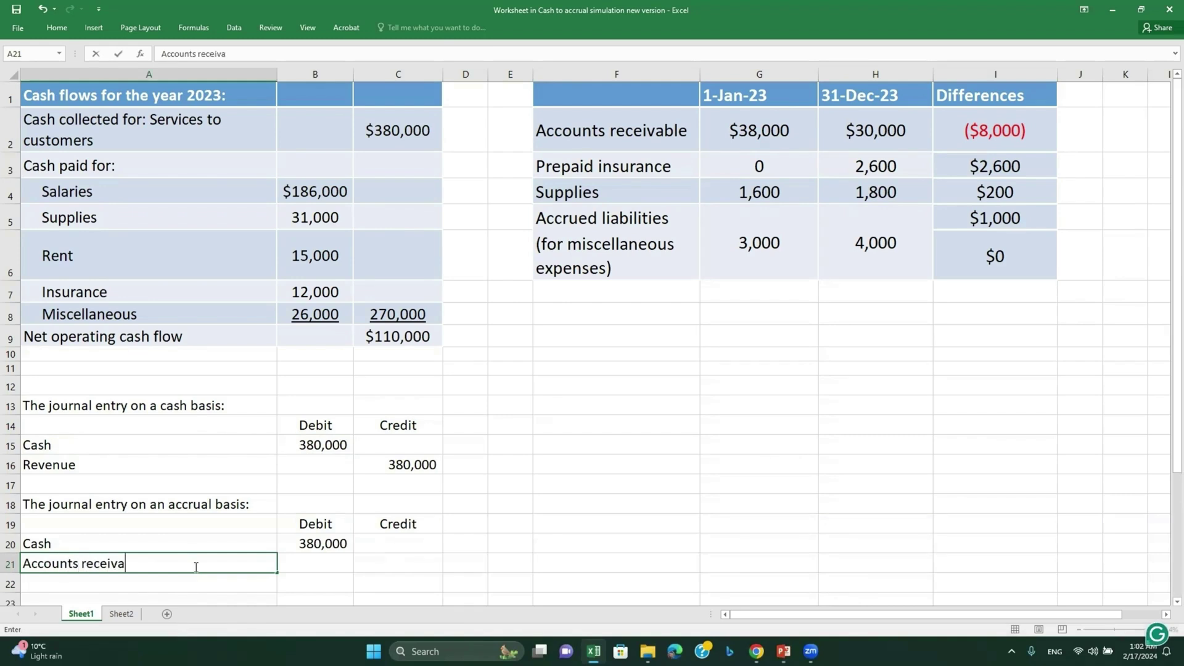
pyautogui.write('ble')
pyautogui.click(411, 565)
pyautogui.write('8000')
pyautogui.press('Return')
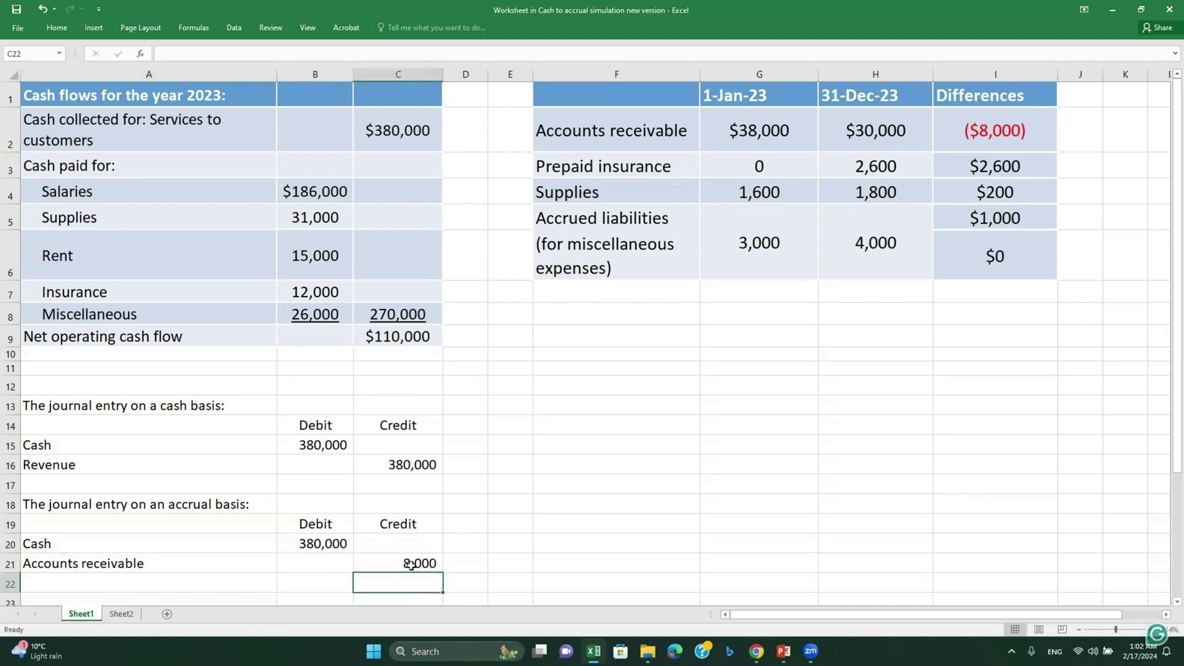
# - Add a Revenue line in row 22 and calculate its credit with the formula =B20-C21
pyautogui.click(181, 584)
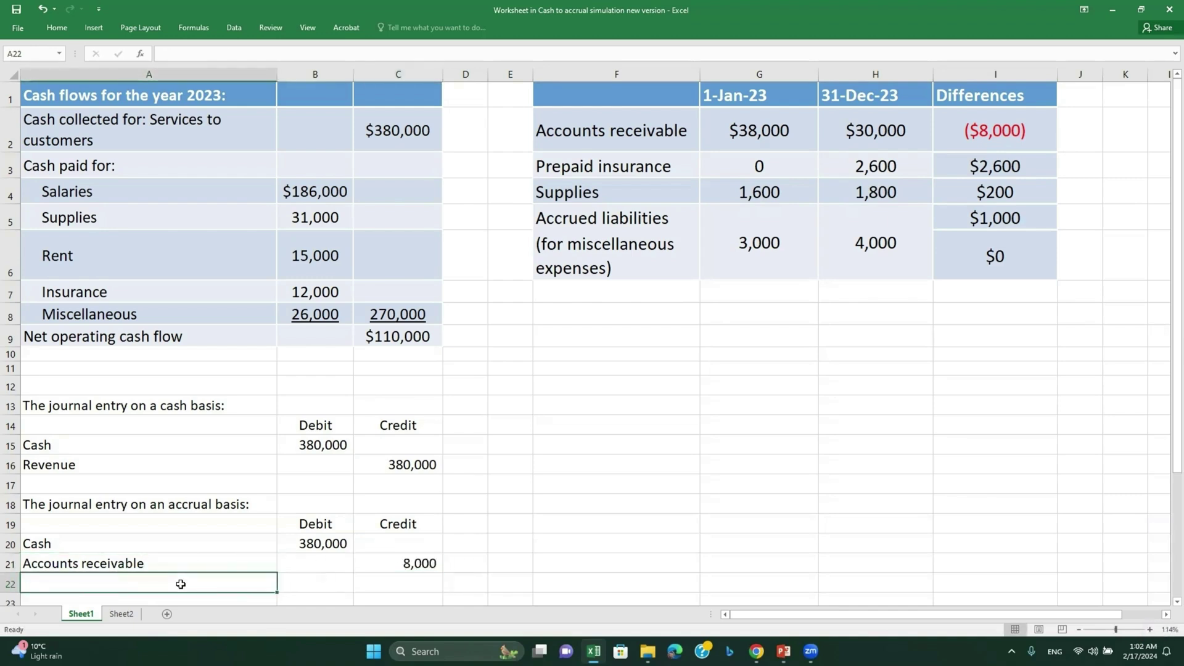
pyautogui.write('Revenue')
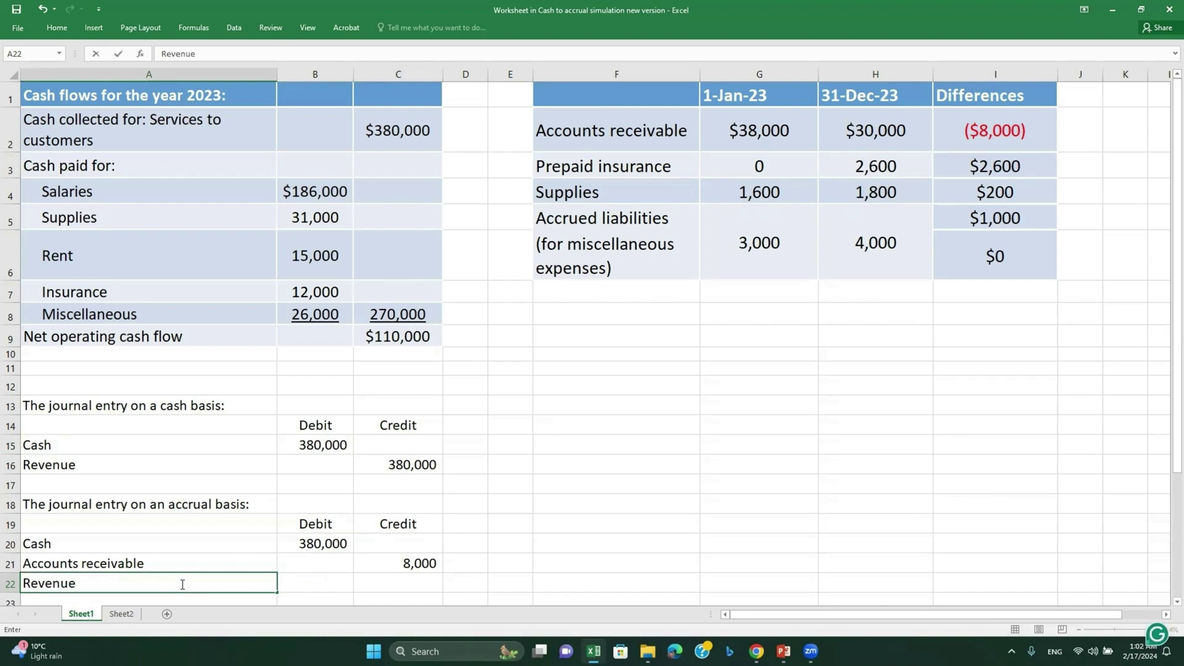
pyautogui.click(371, 587)
pyautogui.write('=')
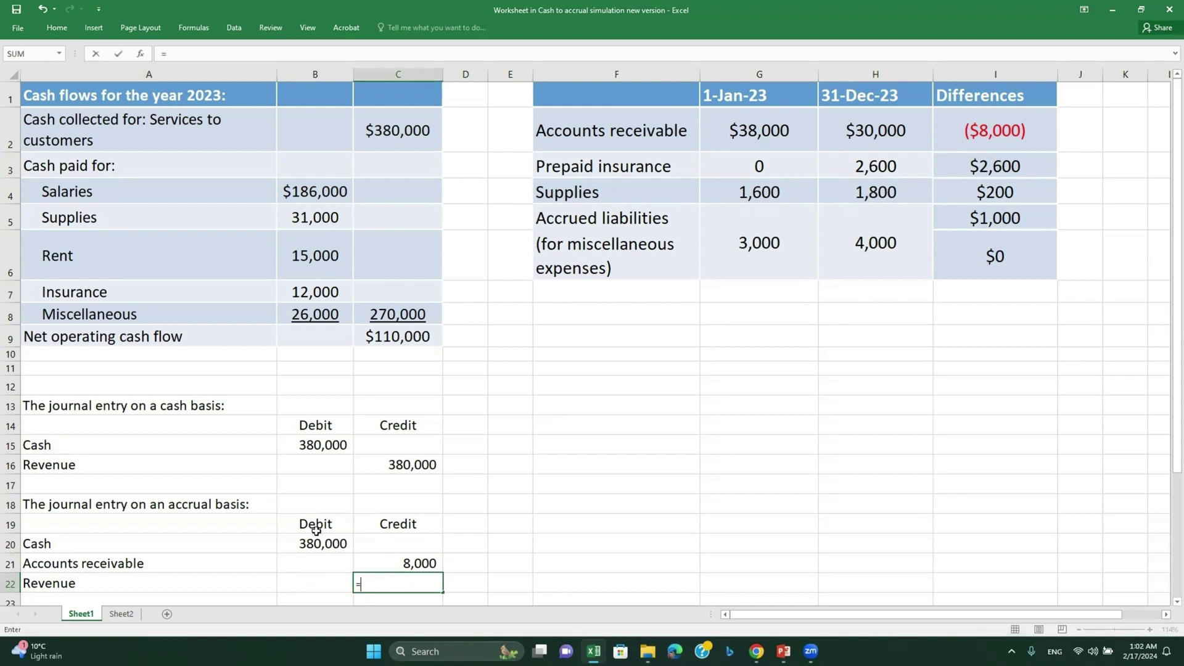
pyautogui.click(316, 531)
pyautogui.click(314, 541)
pyautogui.write('-')
pyautogui.click(392, 563)
pyautogui.press('Return')
pyautogui.click(402, 562)
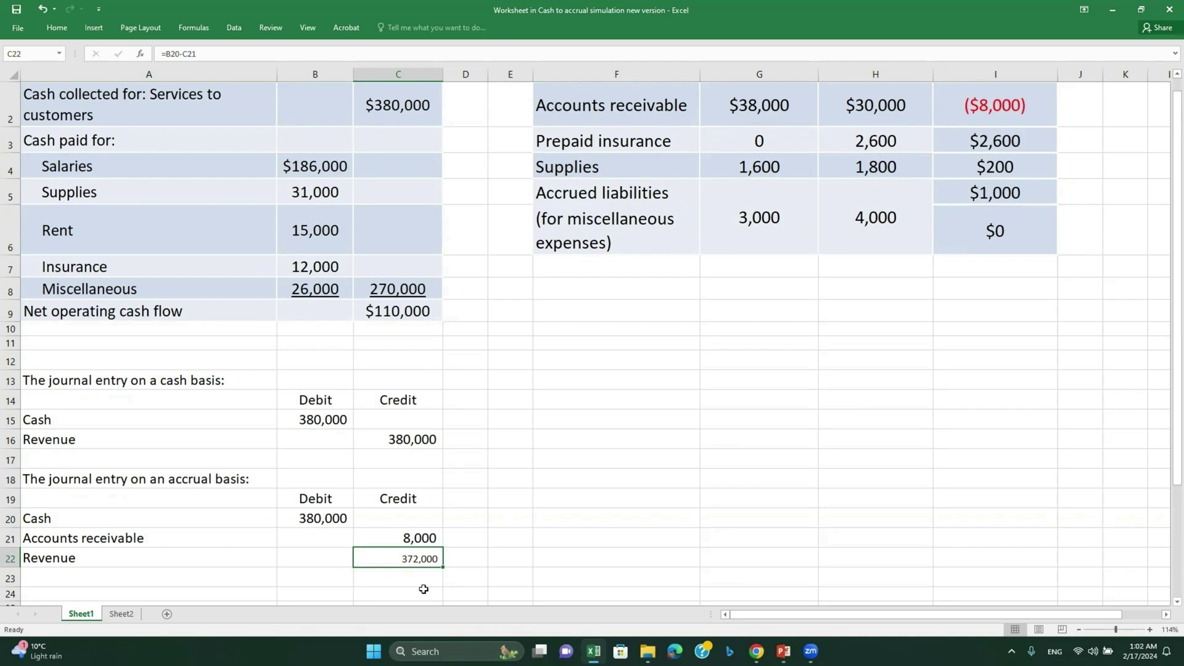
pyautogui.scroll(1, 690, 426)
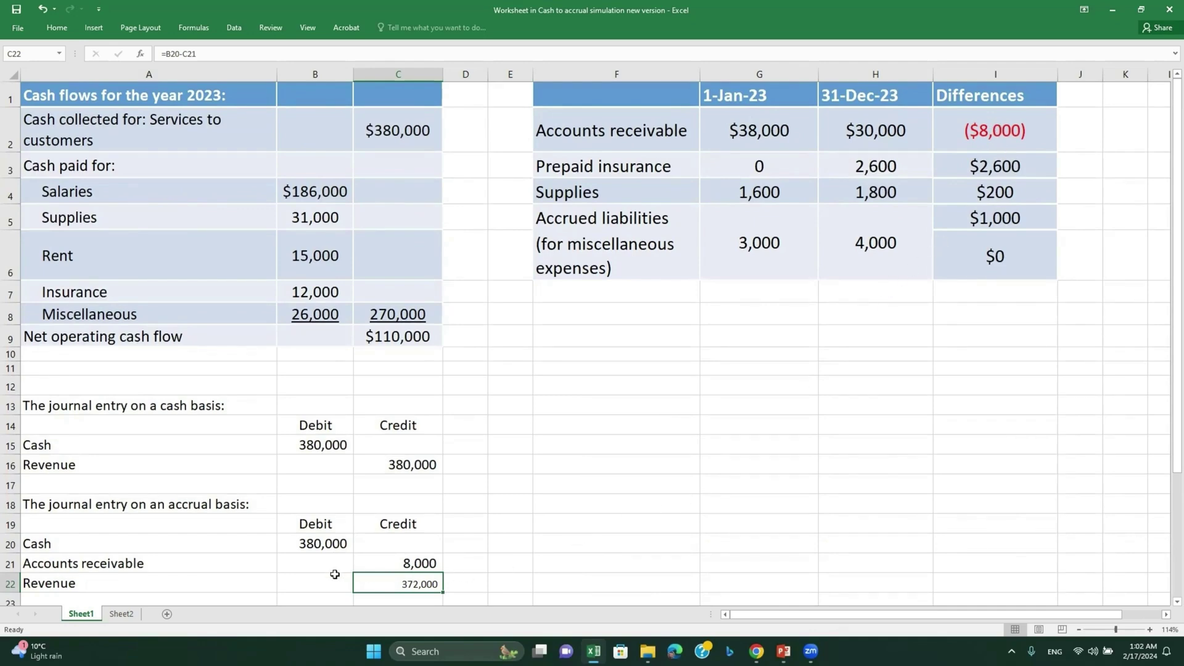
pyautogui.click(314, 560)
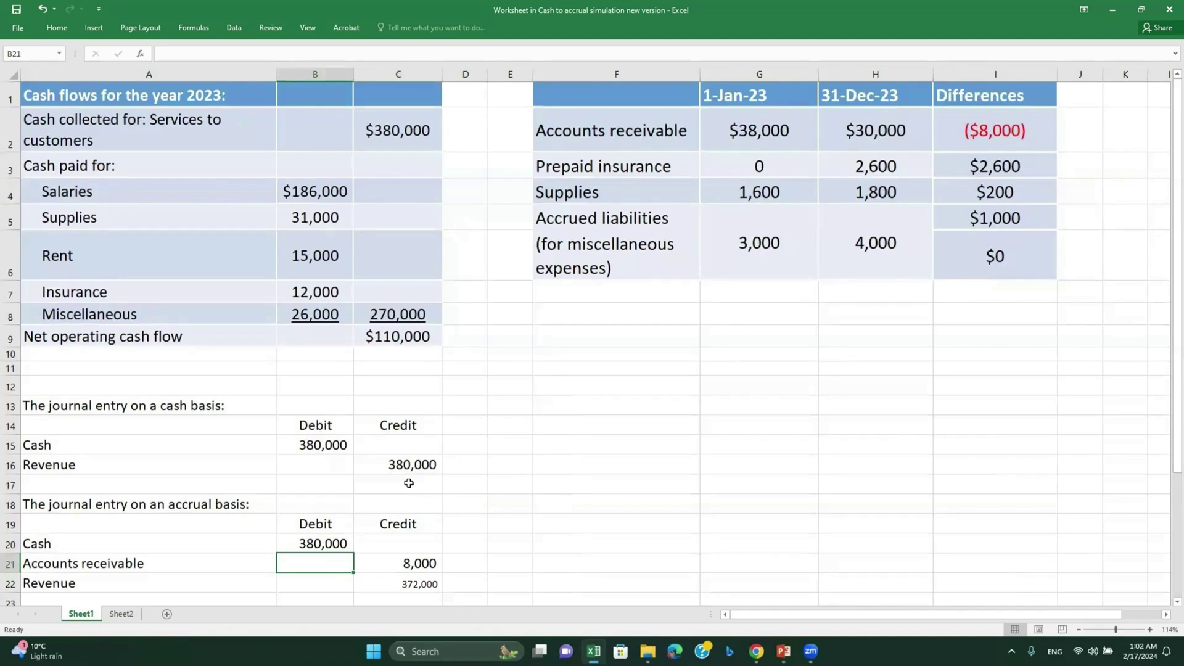
pyautogui.click(1025, 128)
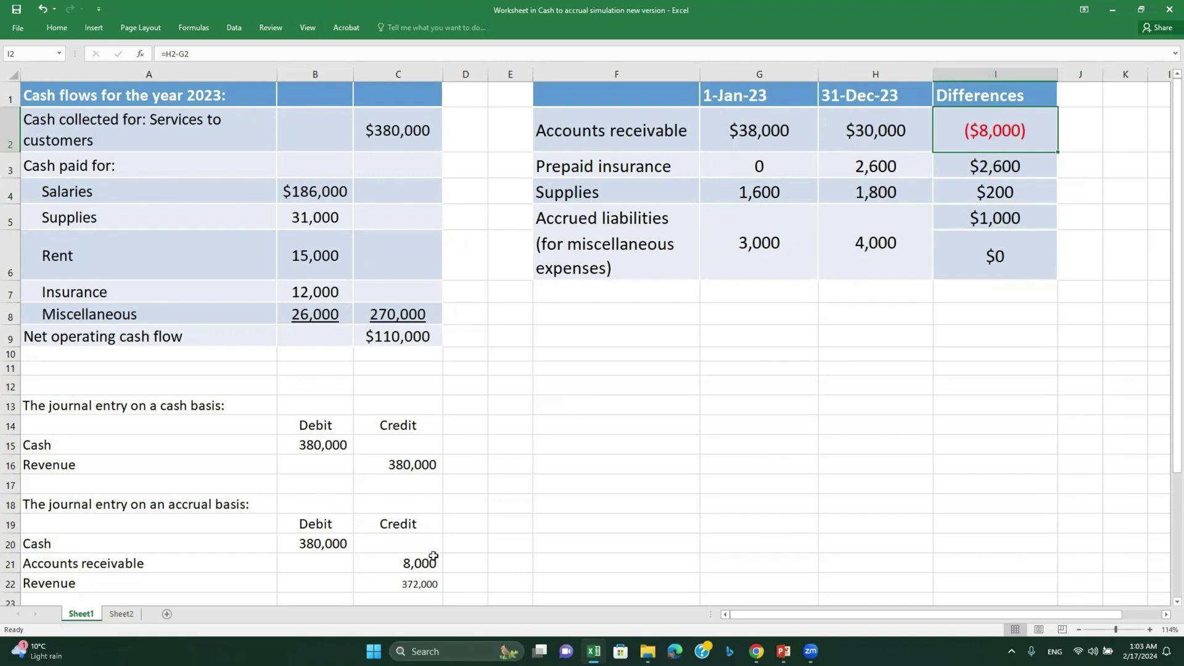
# - Clear the revenue entry lines under both the accrual-basis and cash-basis headings, keeping the headings
pyautogui.moveTo(425, 583); pyautogui.dragTo(139, 539)
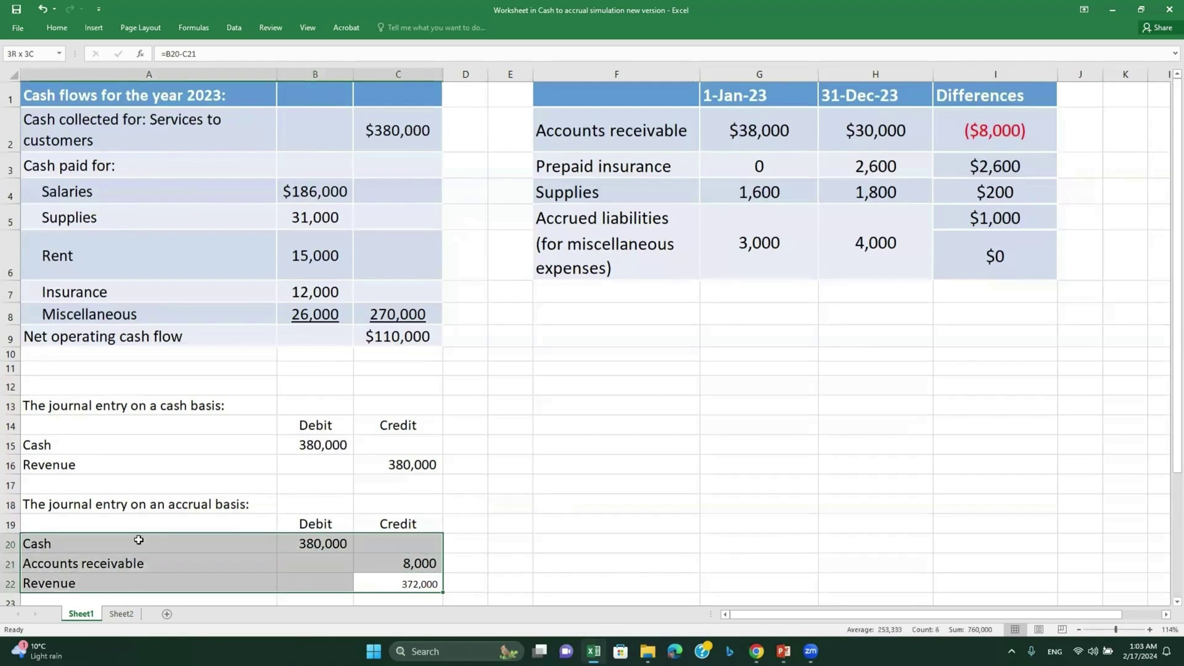
pyautogui.press('Delete')
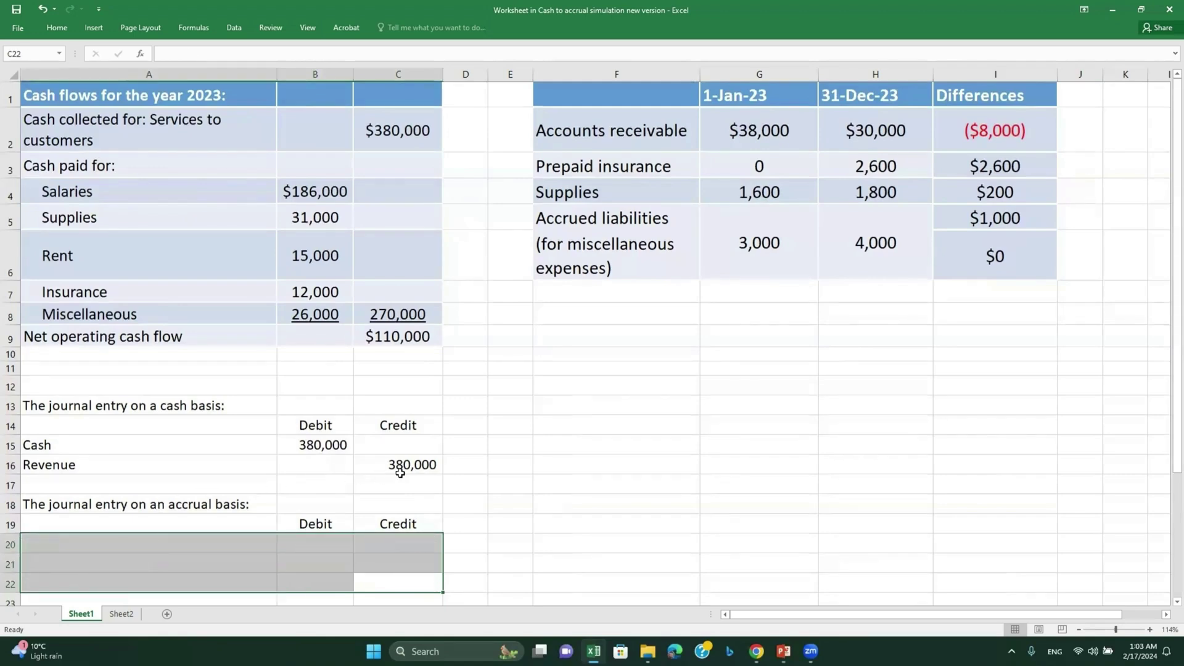
pyautogui.moveTo(394, 465); pyautogui.dragTo(143, 451)
pyautogui.press('Delete')
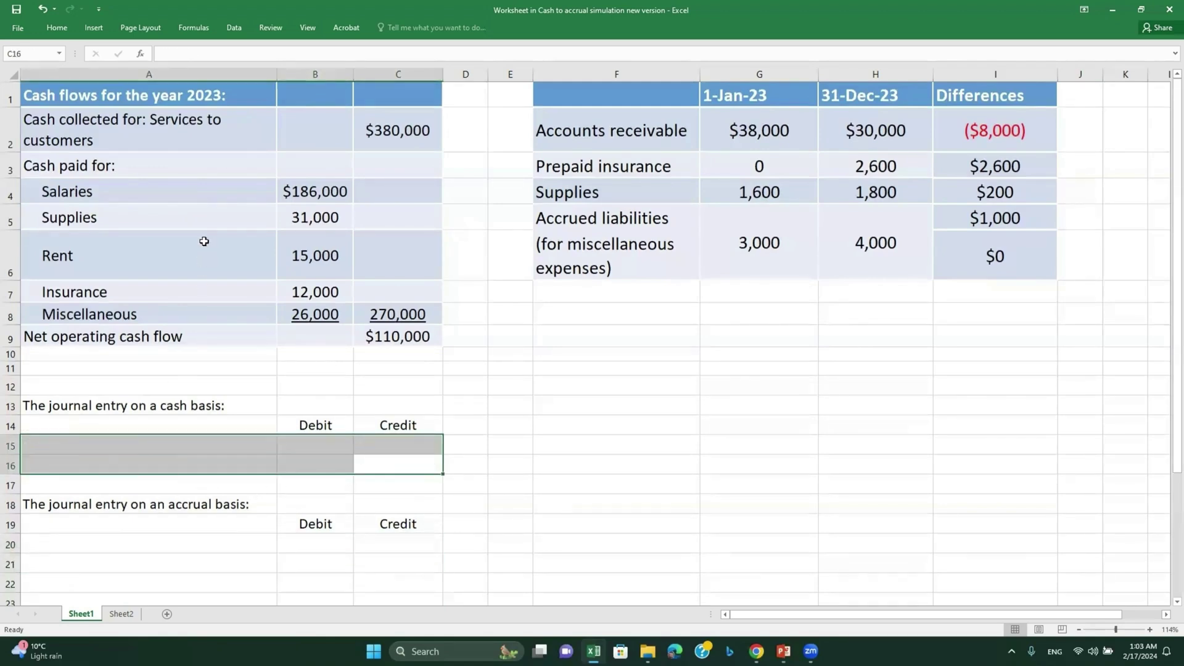
pyautogui.click(296, 194)
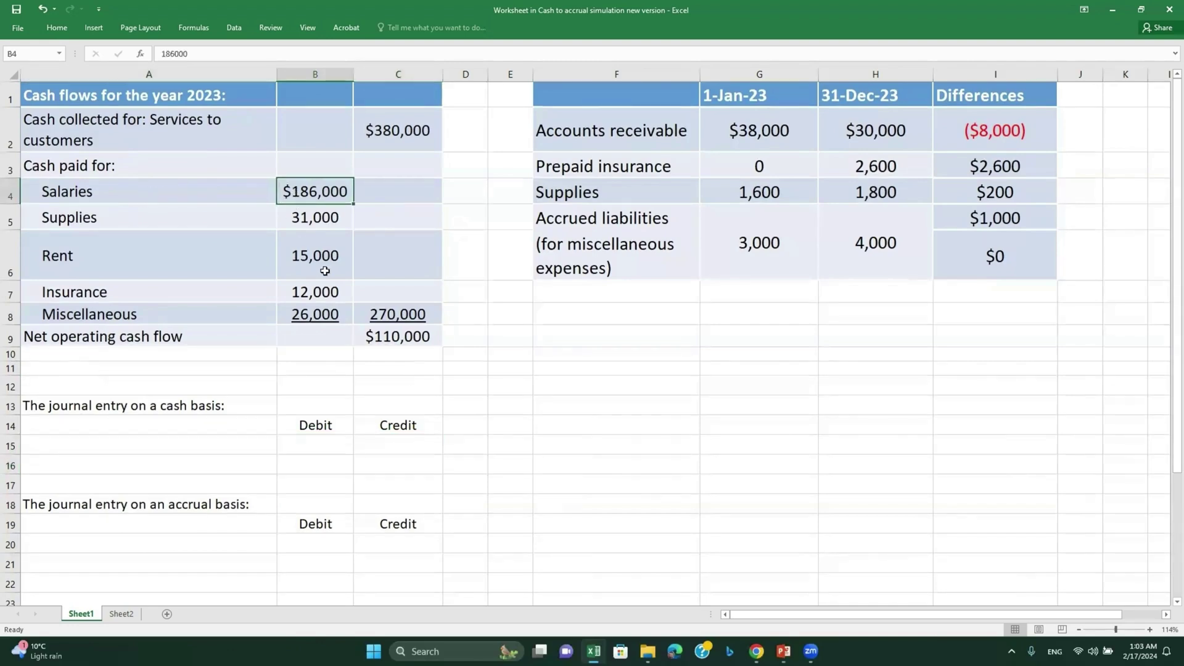
pyautogui.moveTo(665, 126); pyautogui.dragTo(656, 265)
pyautogui.click(638, 299)
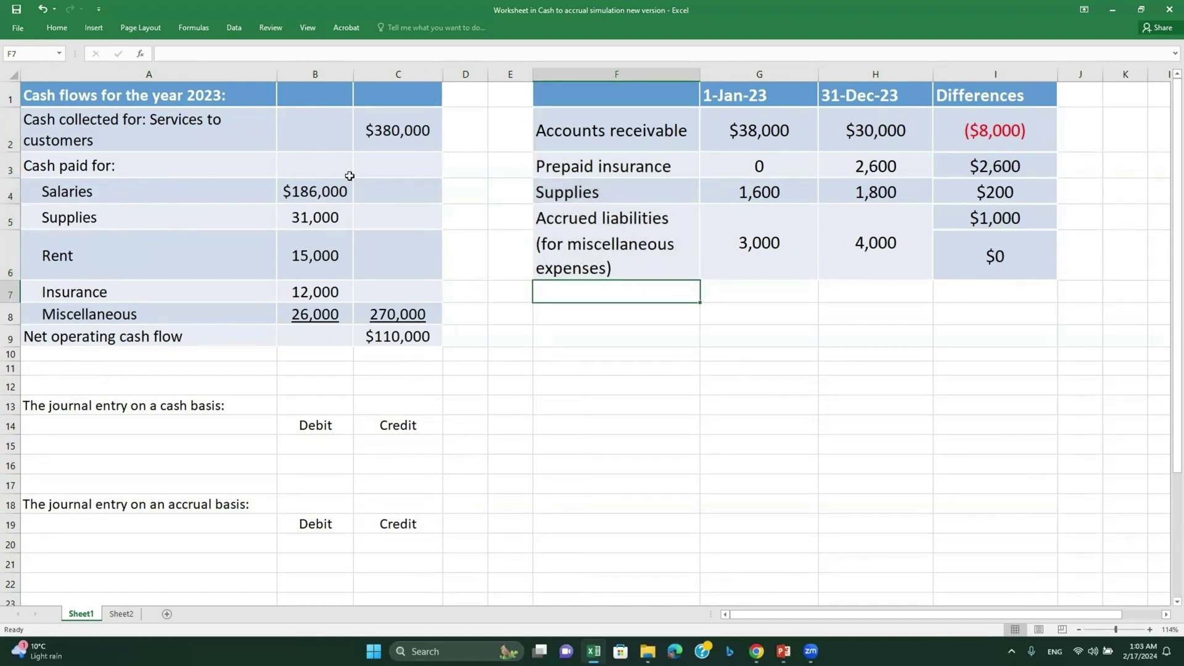
# - Enter Salaries expense with a debit of 186,000 in row 15 of the cash-basis journal entry
pyautogui.click(243, 439)
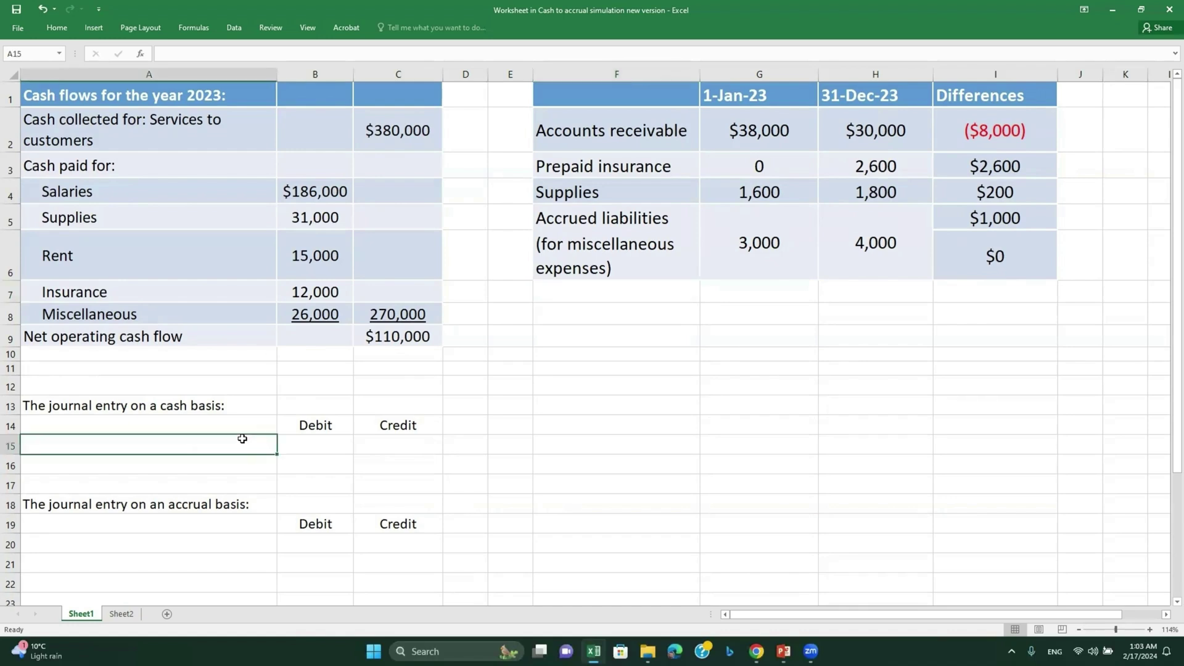
pyautogui.write('Salaries expense')
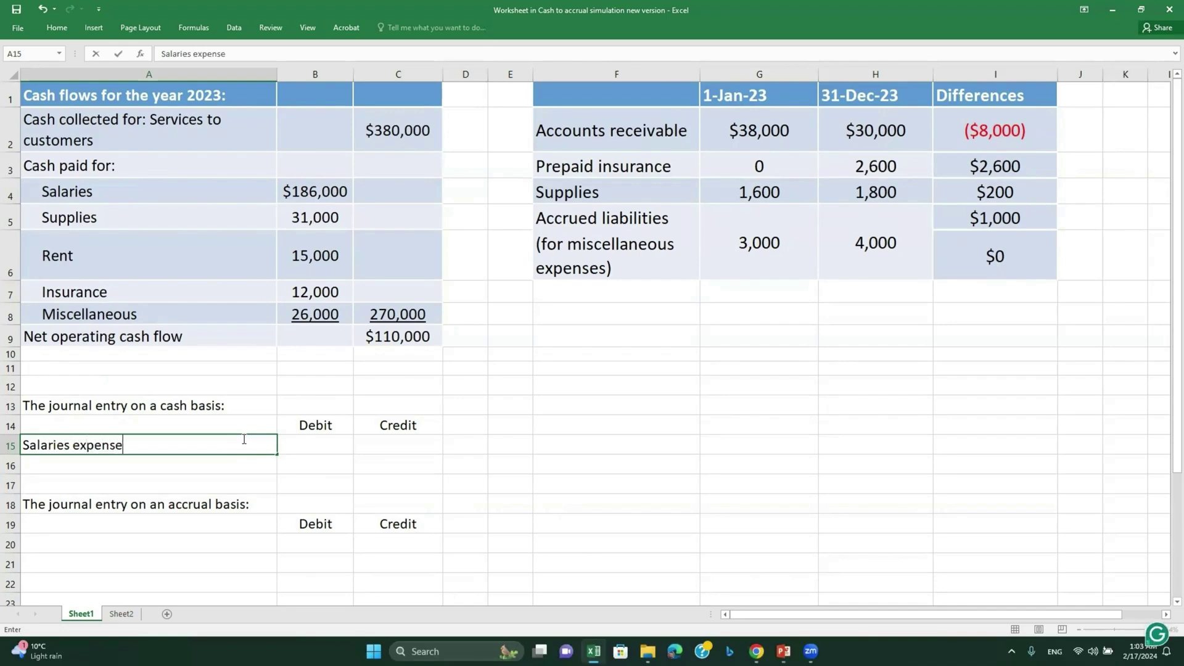
pyautogui.click(323, 441)
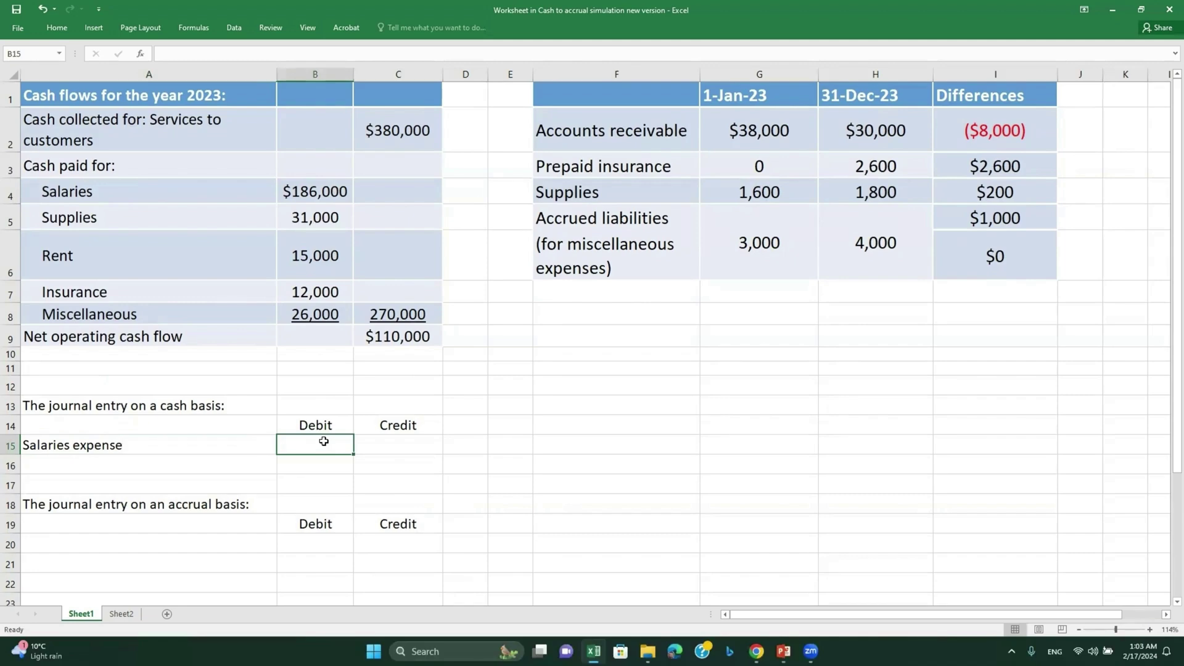
pyautogui.write('186000')
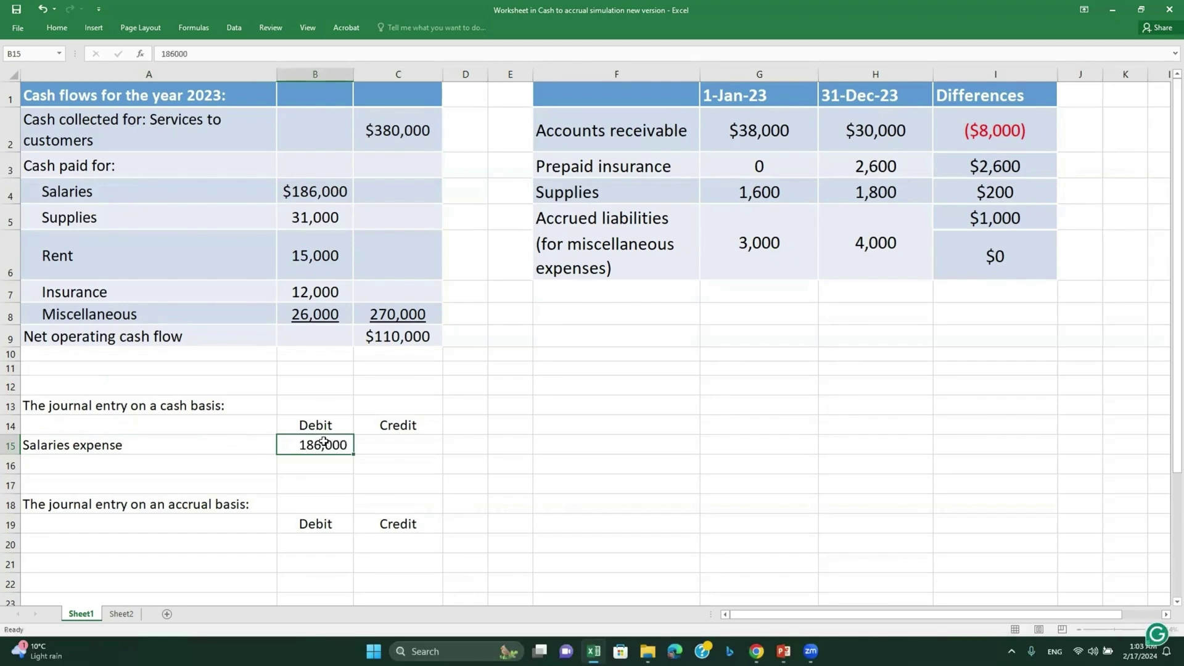
pyautogui.press('Return')
# - Add a Cash line with a credit of 186,000 in row 16 of the cash-basis entry
pyautogui.click(217, 461)
pyautogui.write('Cash')
pyautogui.click(397, 482)
pyautogui.click(398, 469)
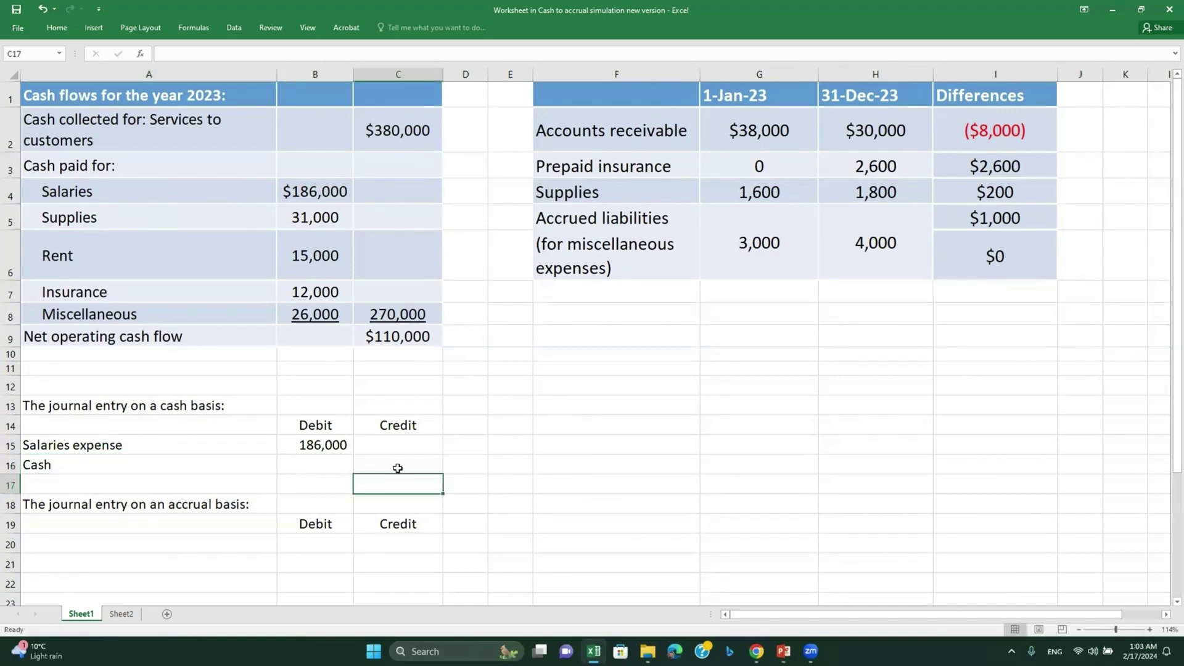
pyautogui.write('186000')
pyautogui.press('Return')
# - Copy both salaries entry lines, A15:C16, to row 20 under the accrual-basis heading
pyautogui.press('Up')
pyautogui.keyDown('shift'); pyautogui.click(151, 449); pyautogui.keyUp('shift')
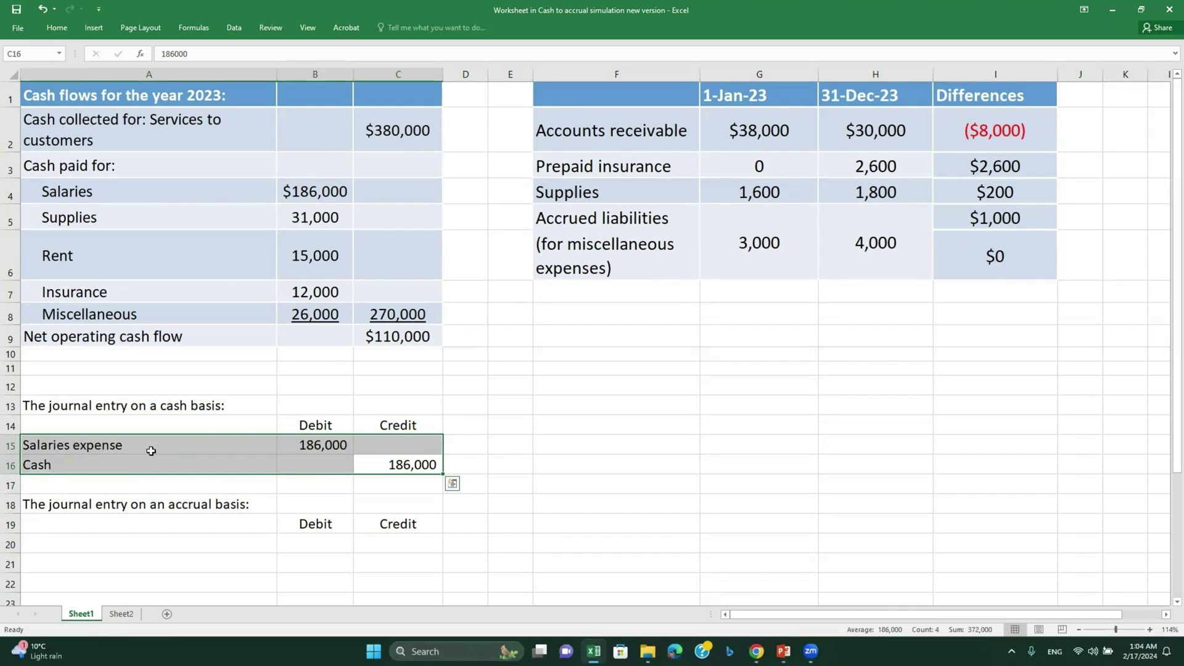
pyautogui.hotkey('ctrl', 'c')
pyautogui.click(108, 547)
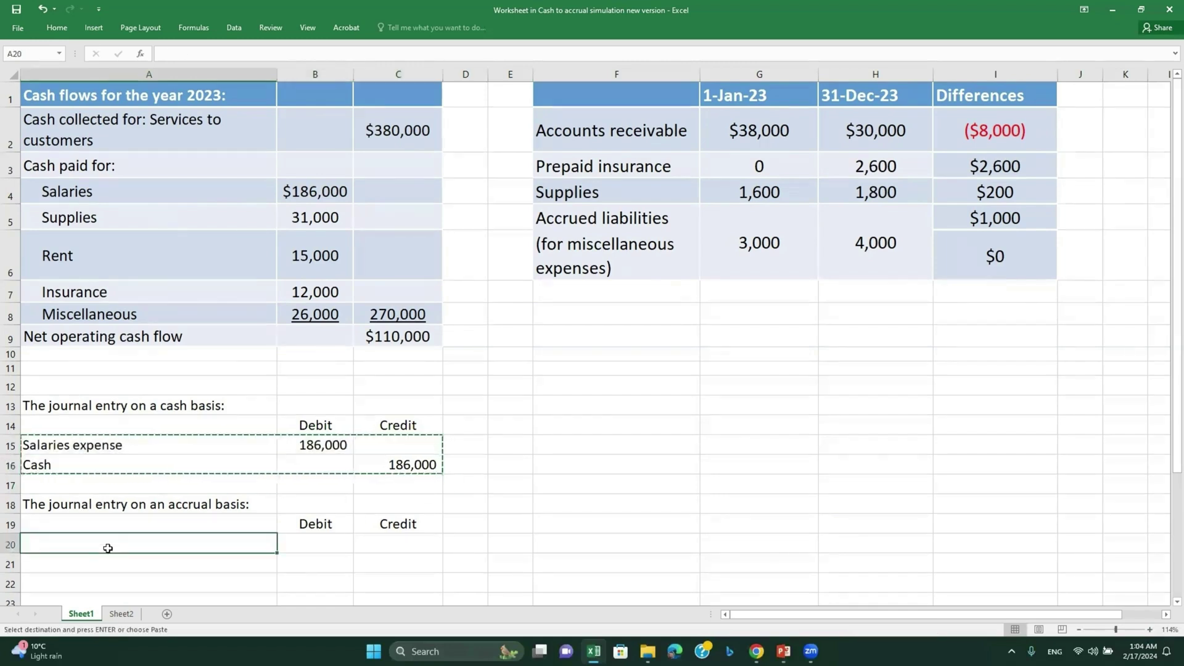
pyautogui.hotkey('ctrl', 'v')
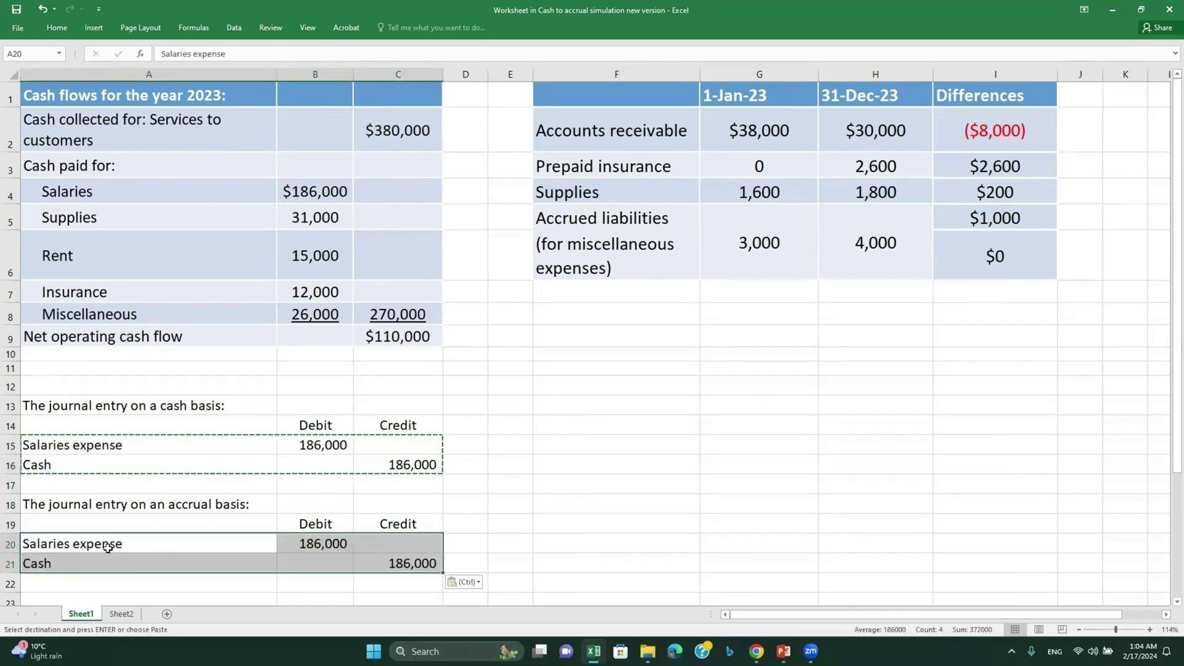
# - Clear the salaries entry lines under both the accrual-basis and cash-basis headings, keeping the headings
pyautogui.click(309, 566)
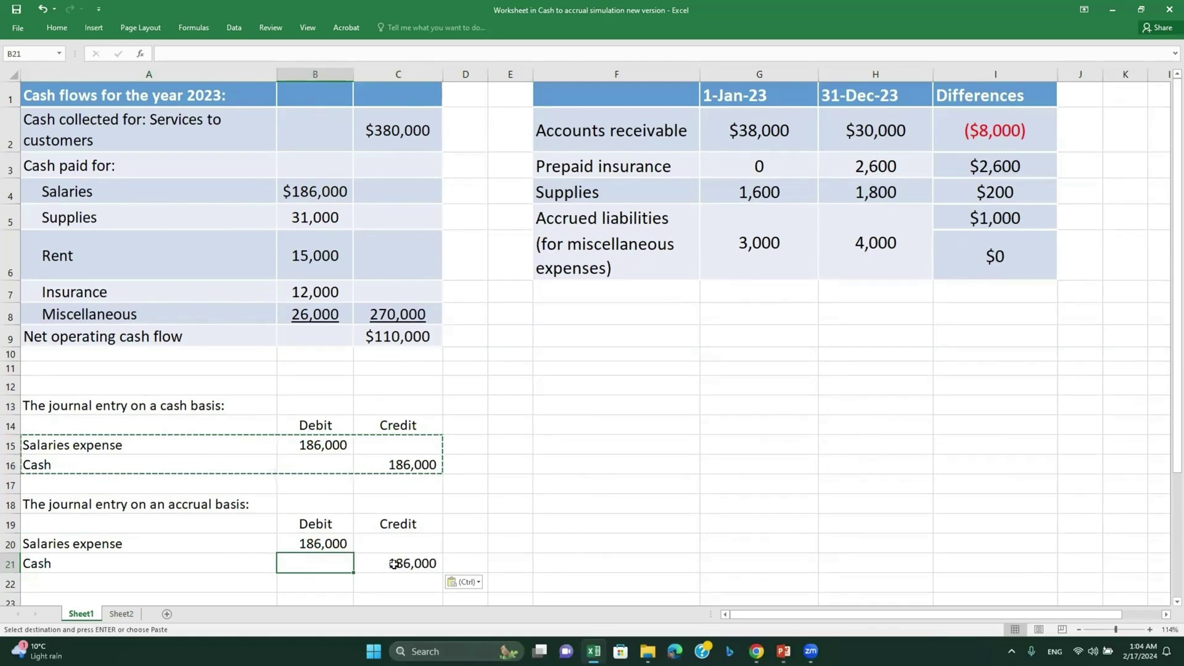
pyautogui.moveTo(397, 561); pyautogui.dragTo(85, 548)
pyautogui.press('Escape')
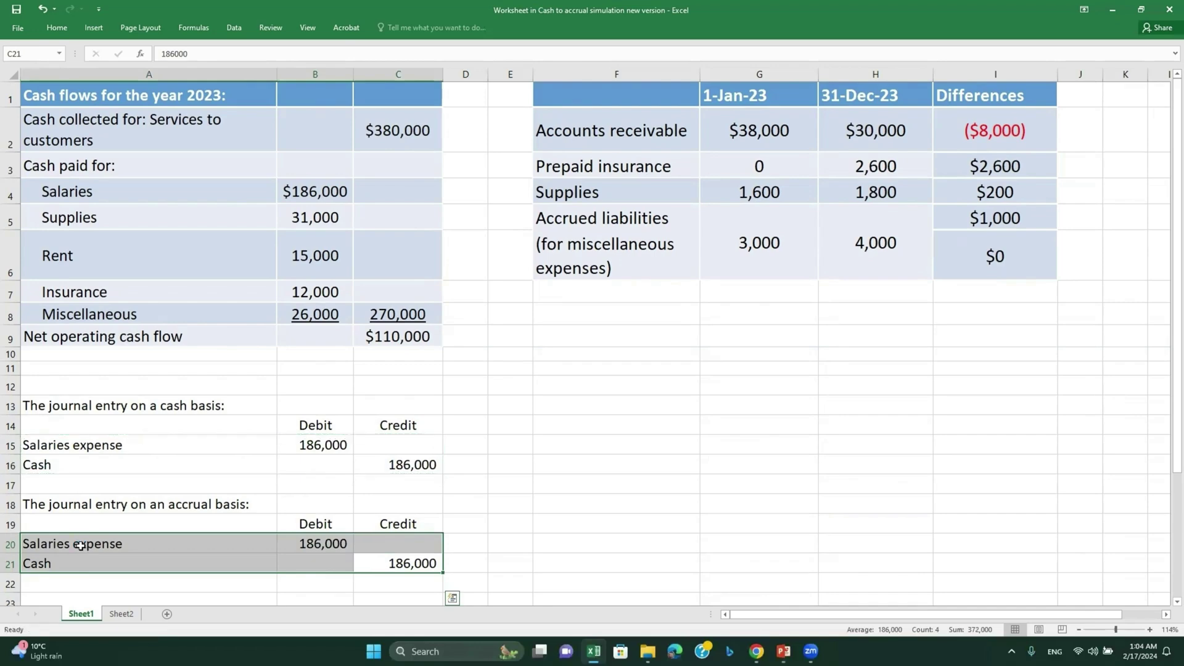
pyautogui.press('Delete')
pyautogui.moveTo(400, 465); pyautogui.dragTo(153, 450)
pyautogui.press('Delete')
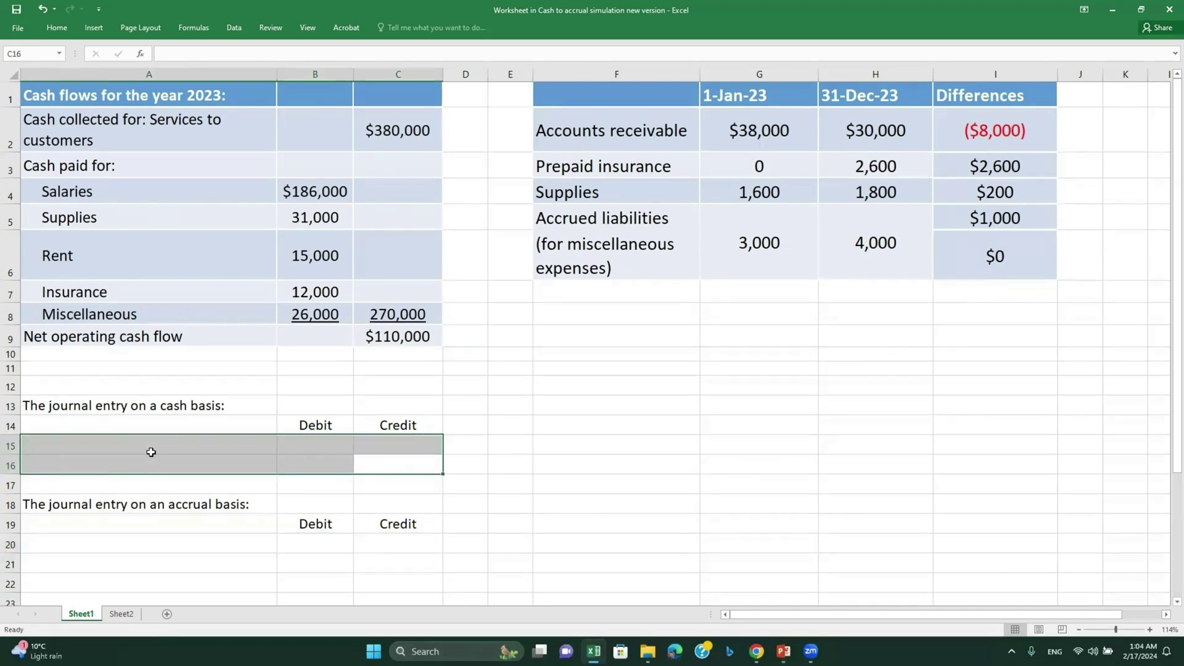
# - Enter Supplies expense with a debit of 31,000 in row 15 of the cash-basis journal entry
pyautogui.click(609, 193)
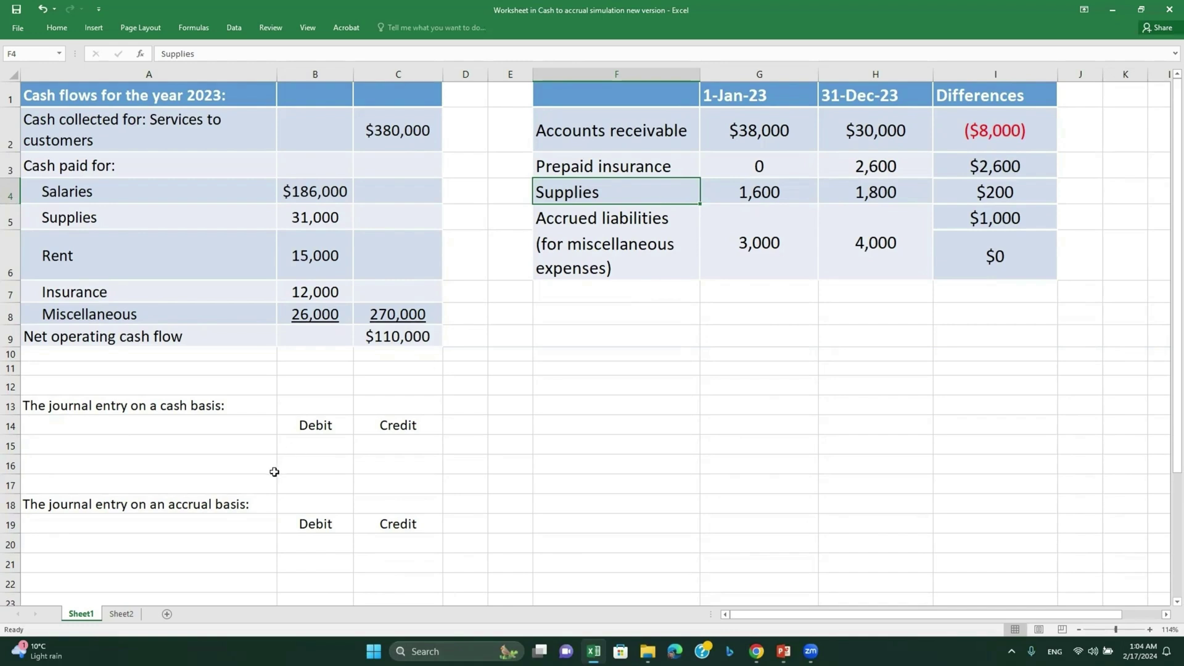
pyautogui.click(233, 455)
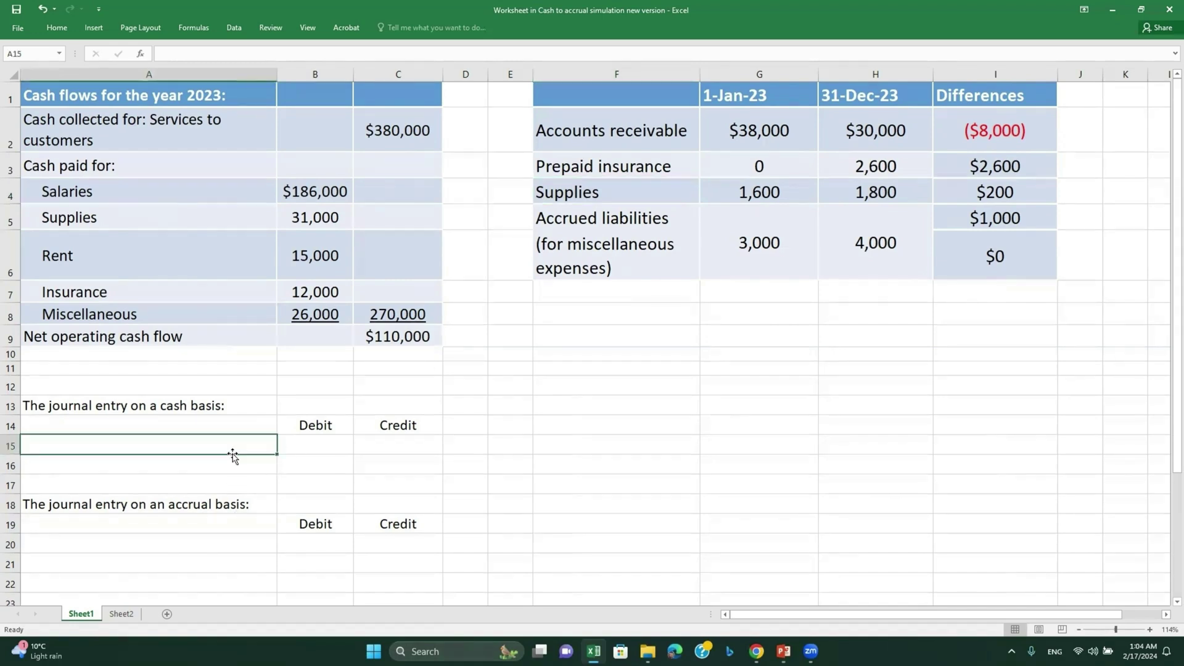
pyautogui.write('Sup')
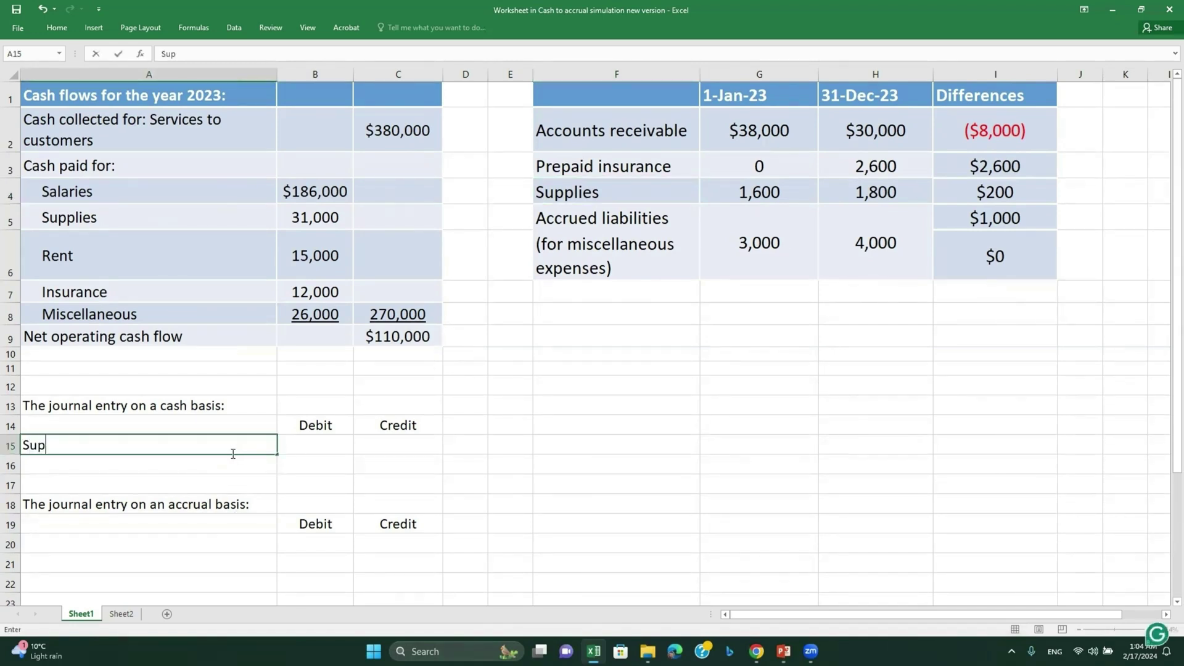
pyautogui.write('plies ex')
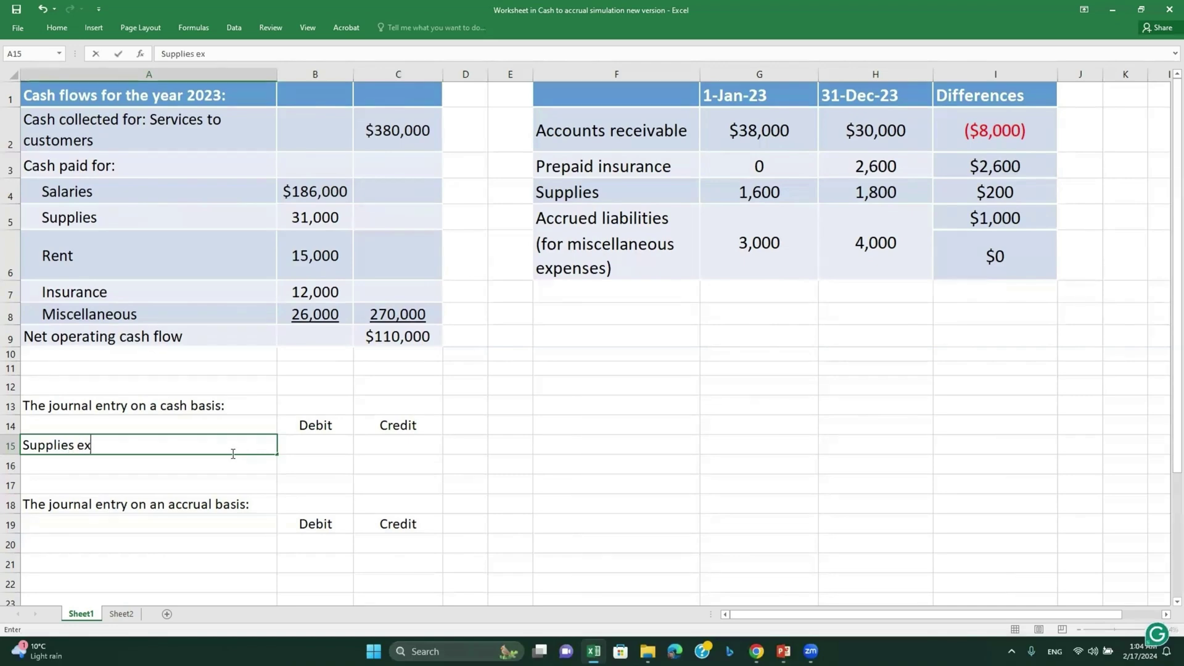
pyautogui.write('pense')
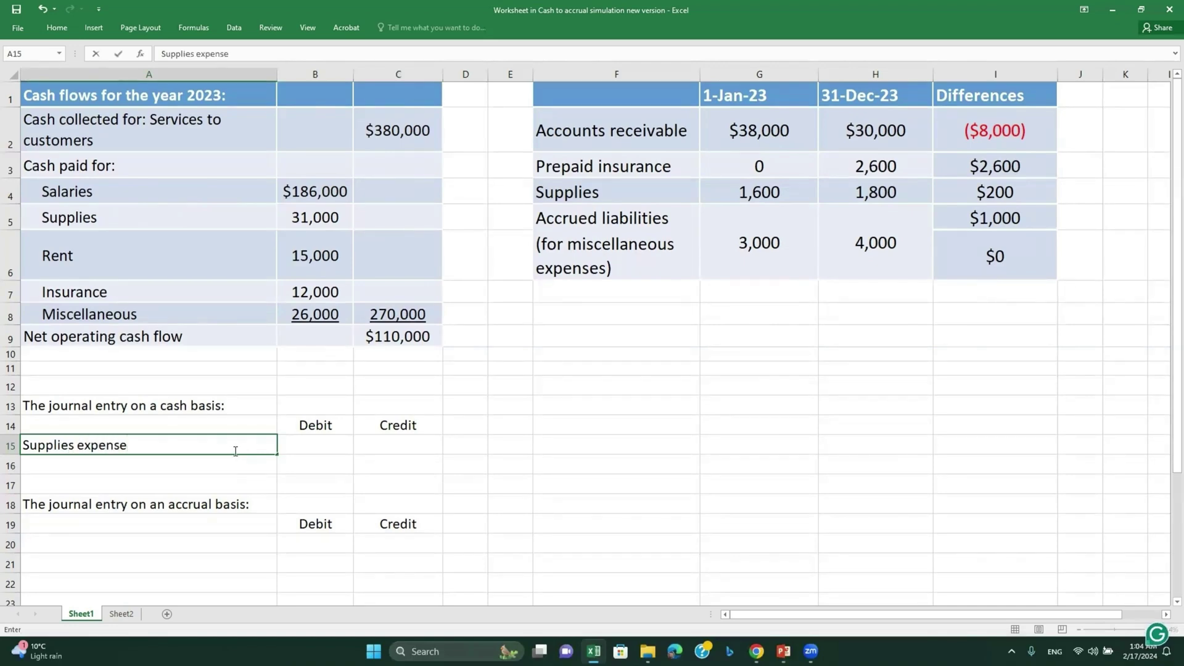
pyautogui.click(291, 437)
pyautogui.write('31000')
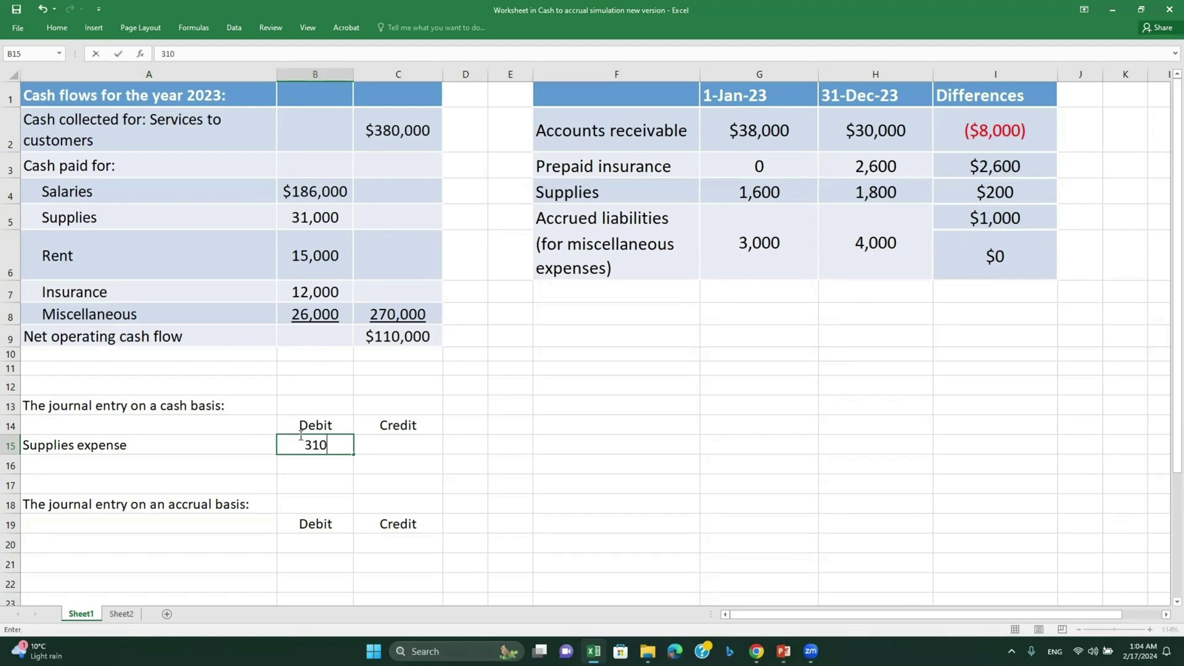
pyautogui.press('Return')
# - Add a Cash line with a credit of 31,000 in row 16 below Supplies expense
pyautogui.click(247, 464)
pyautogui.write('Cash')
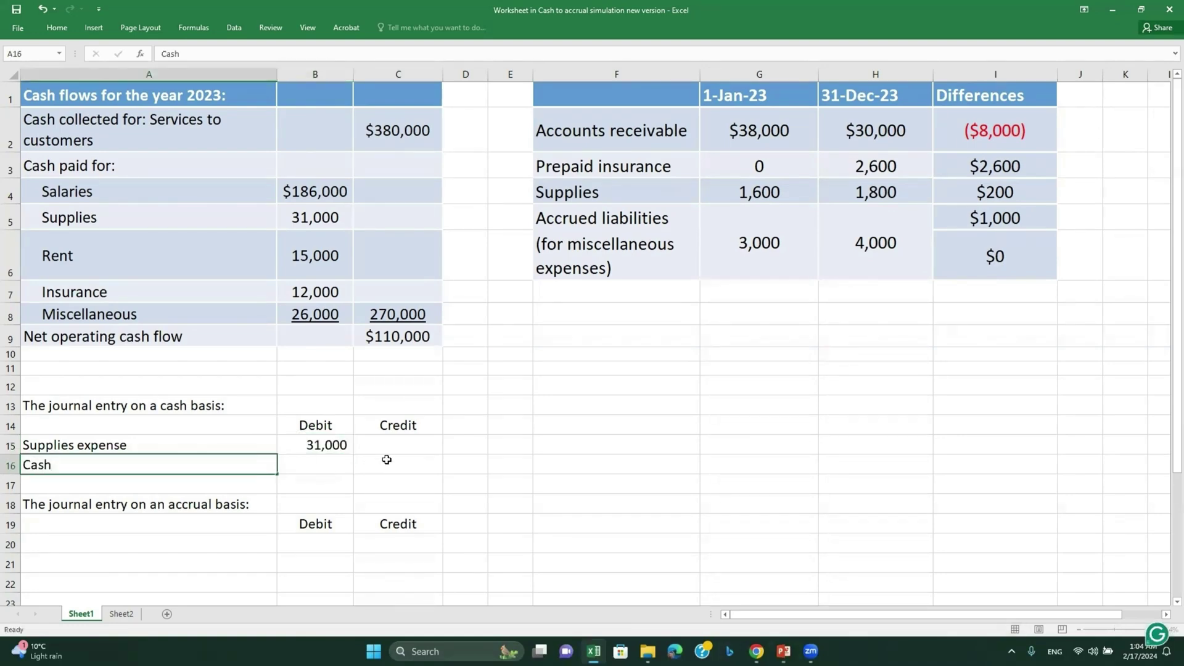
pyautogui.click(386, 460)
pyautogui.write('31000')
pyautogui.press('Return')
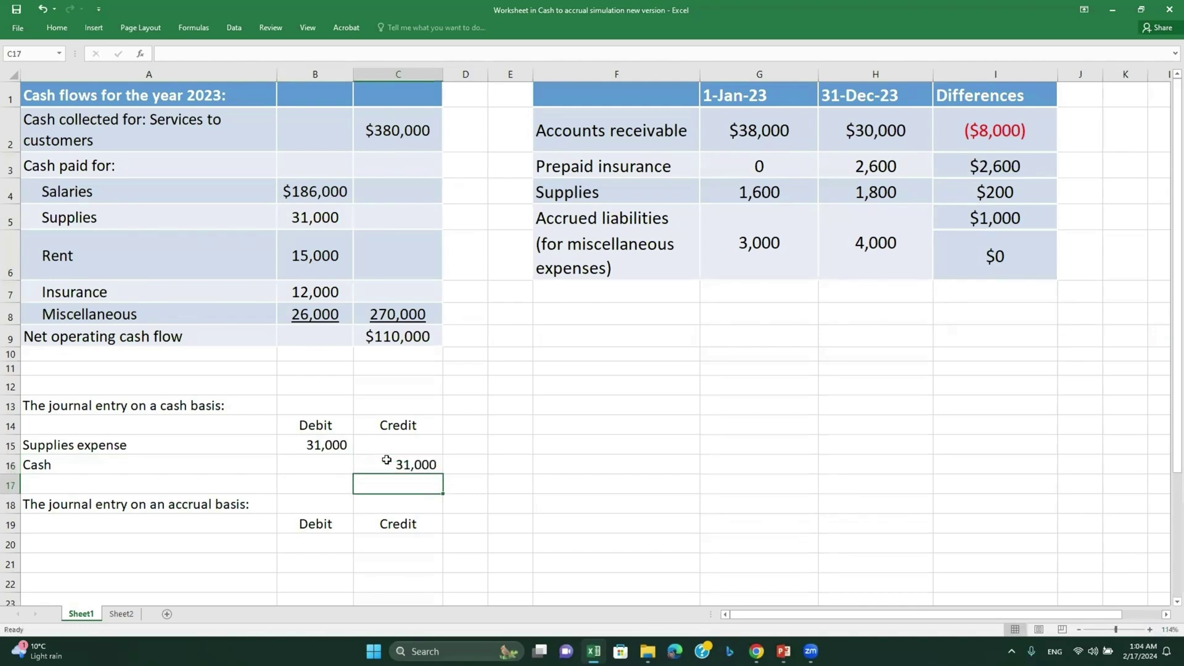
# - Copy the Cash line, A16:C16, to row 21 under the accrual-basis heading
pyautogui.moveTo(143, 471); pyautogui.dragTo(382, 471)
pyautogui.hotkey('ctrl', 'c')
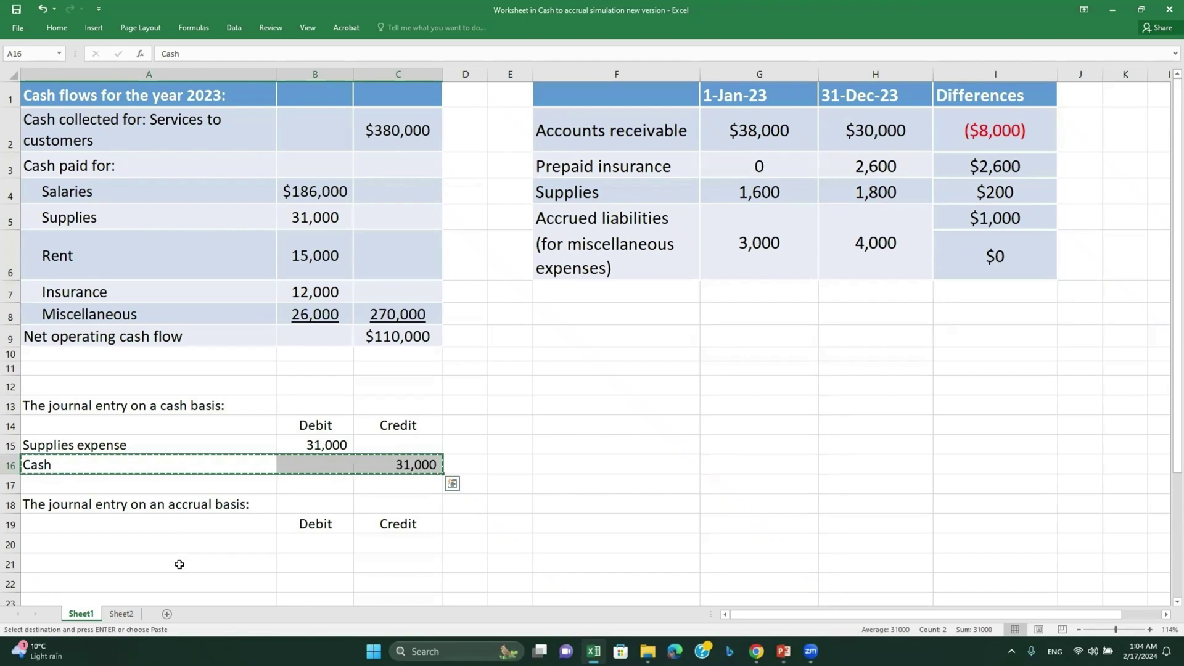
pyautogui.click(180, 564)
pyautogui.hotkey('ctrl', 'v')
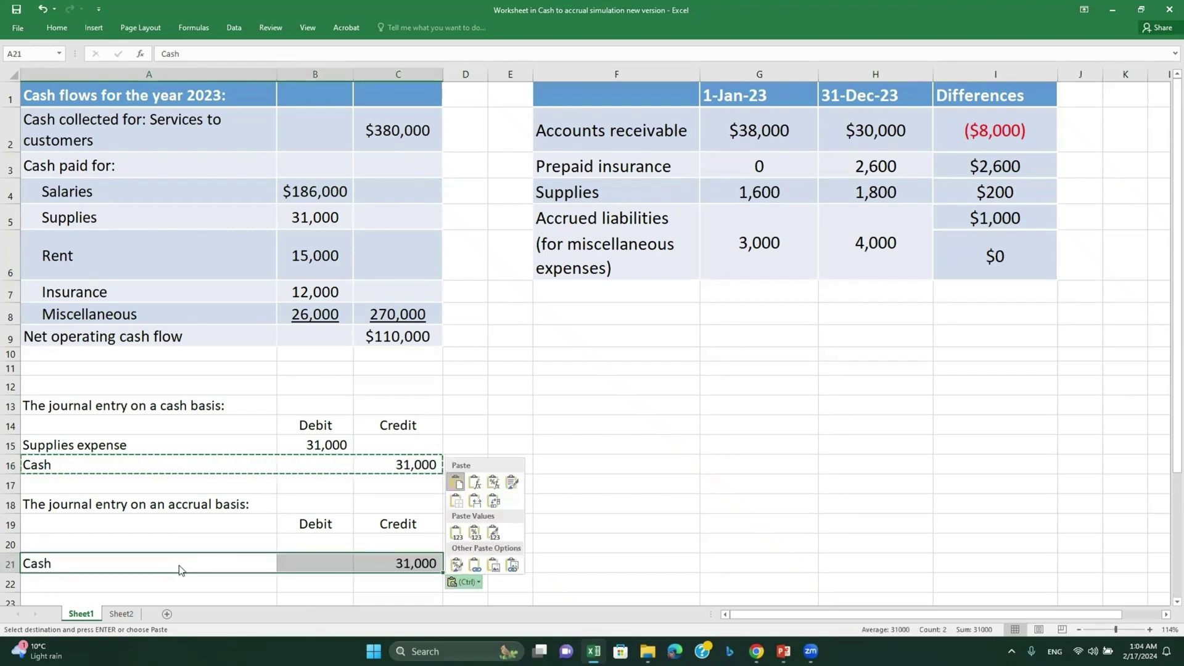
pyautogui.press('Escape')
# - Enter Supplies with a debit of 200 in row 20 of the accrual-basis journal entry
pyautogui.click(210, 535)
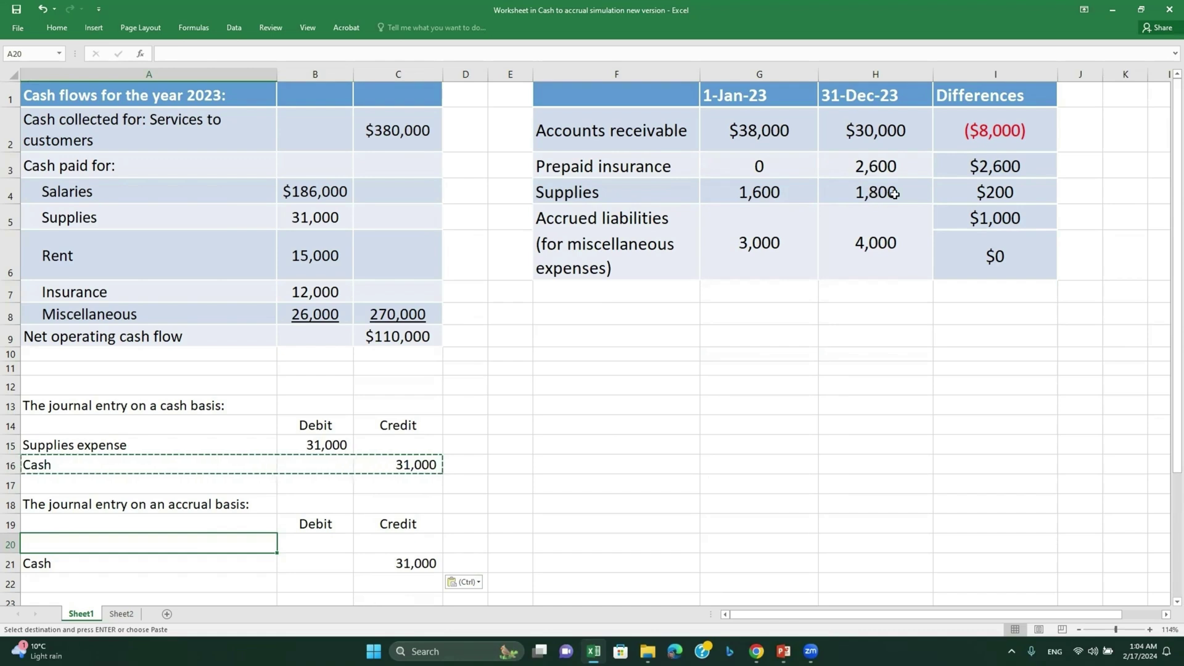
pyautogui.click(981, 192)
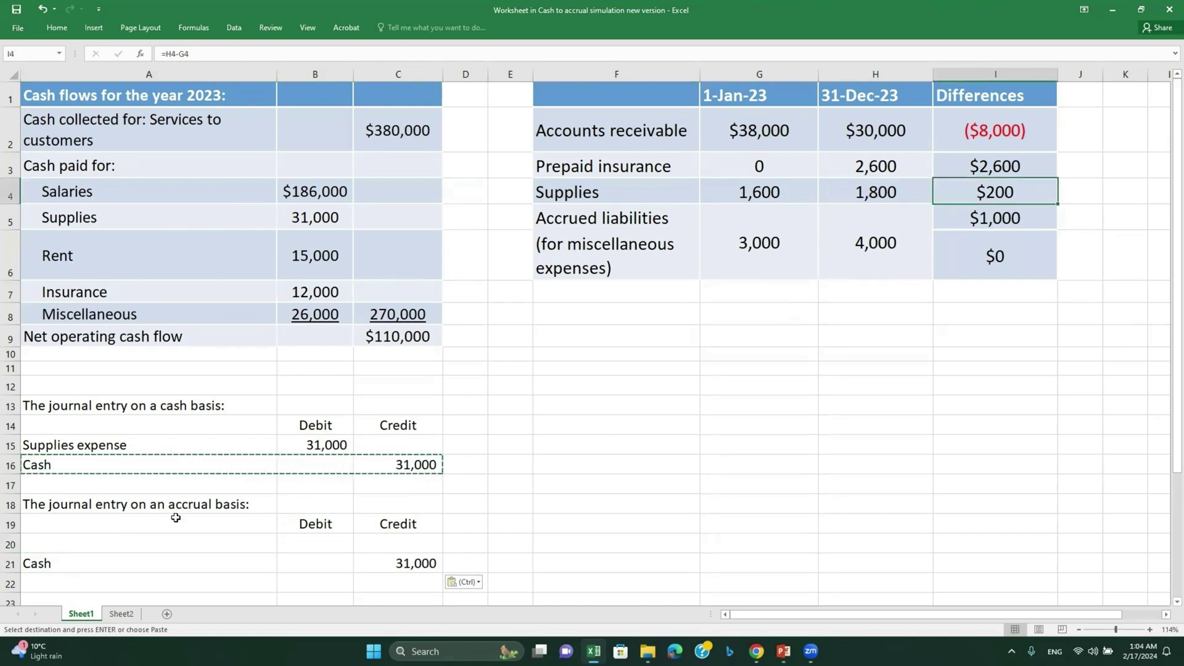
pyautogui.click(162, 549)
pyautogui.write('Supplies')
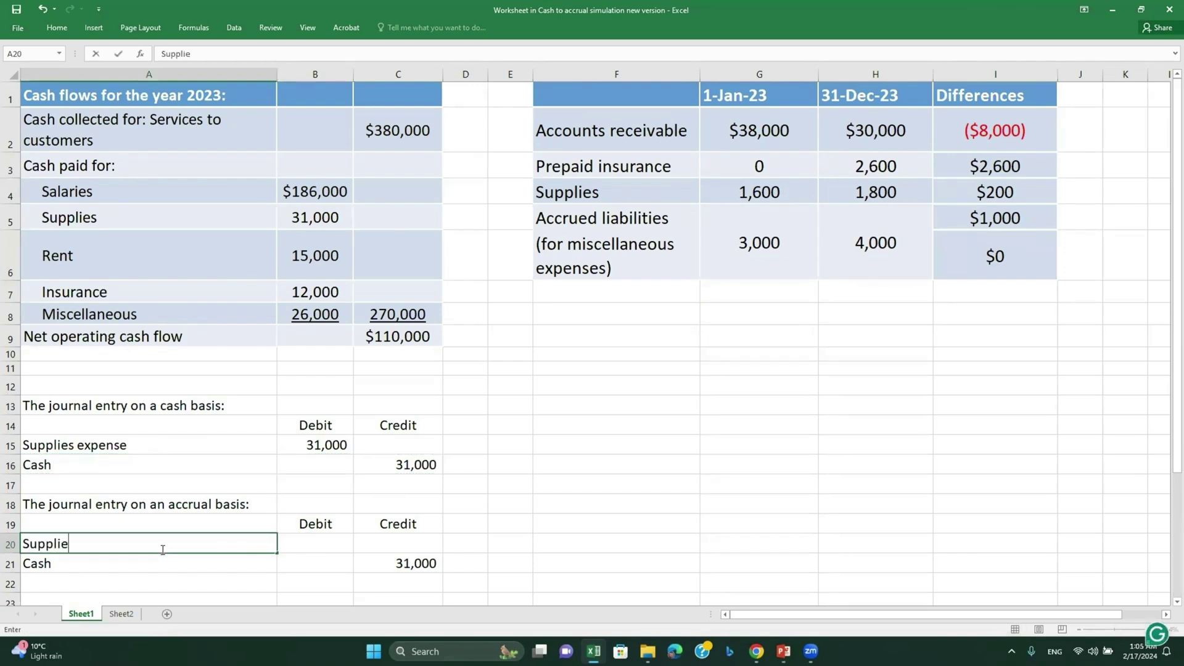
pyautogui.click(338, 544)
pyautogui.write('200')
pyautogui.press('Return')
# - Add a Supplies expense line in row 22 with its debit calculated by the formula =C21-B20
pyautogui.click(264, 583)
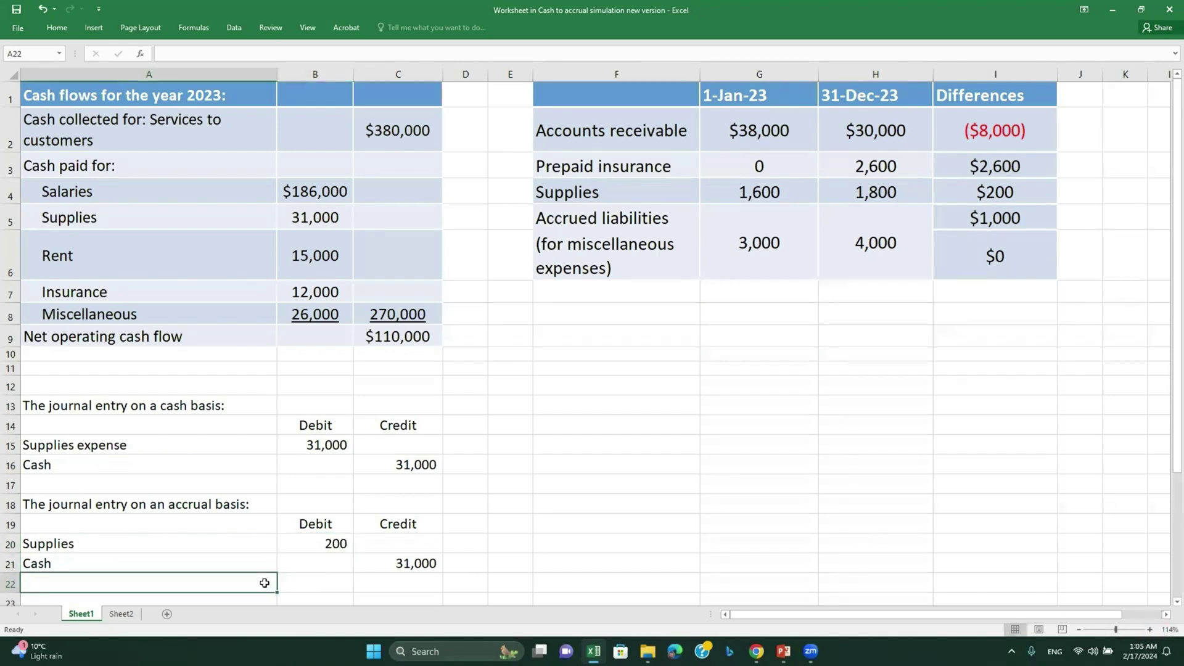
pyautogui.write('Supplies expense')
pyautogui.click(341, 586)
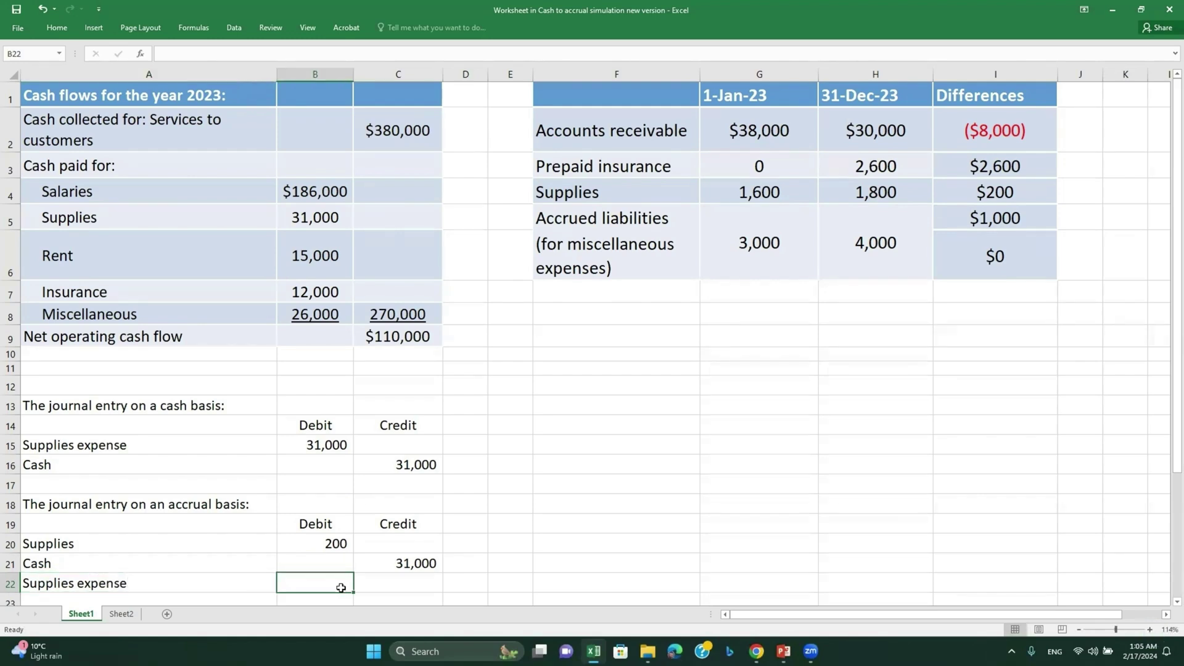
pyautogui.write('=')
pyautogui.click(418, 558)
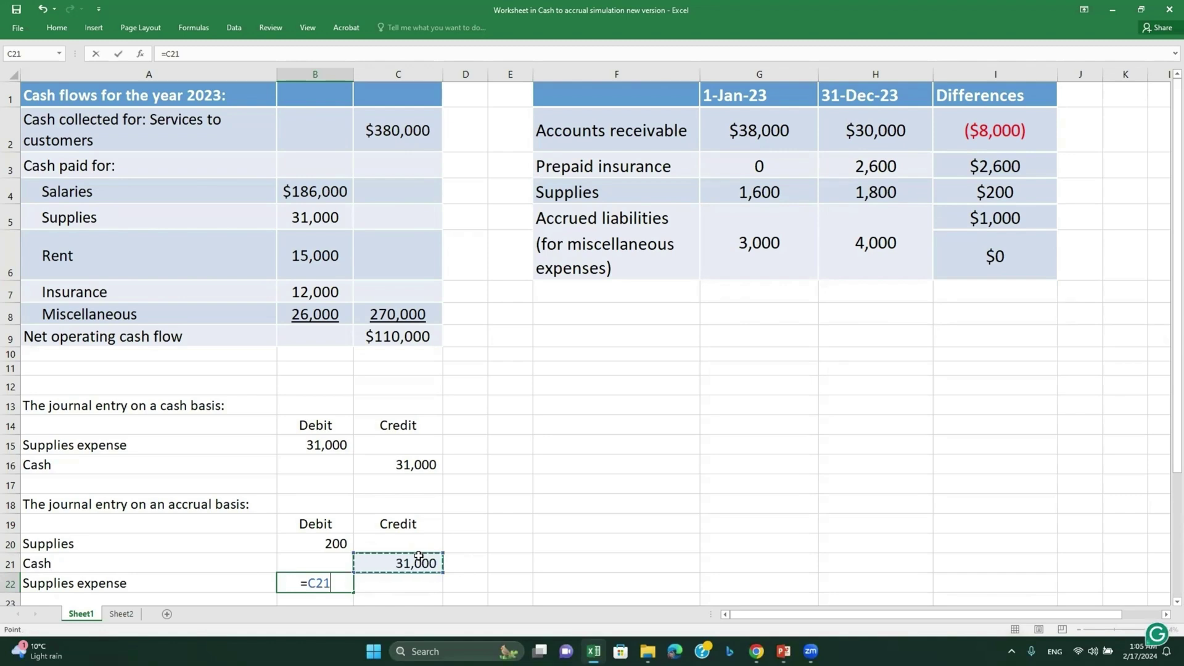
pyautogui.write('-')
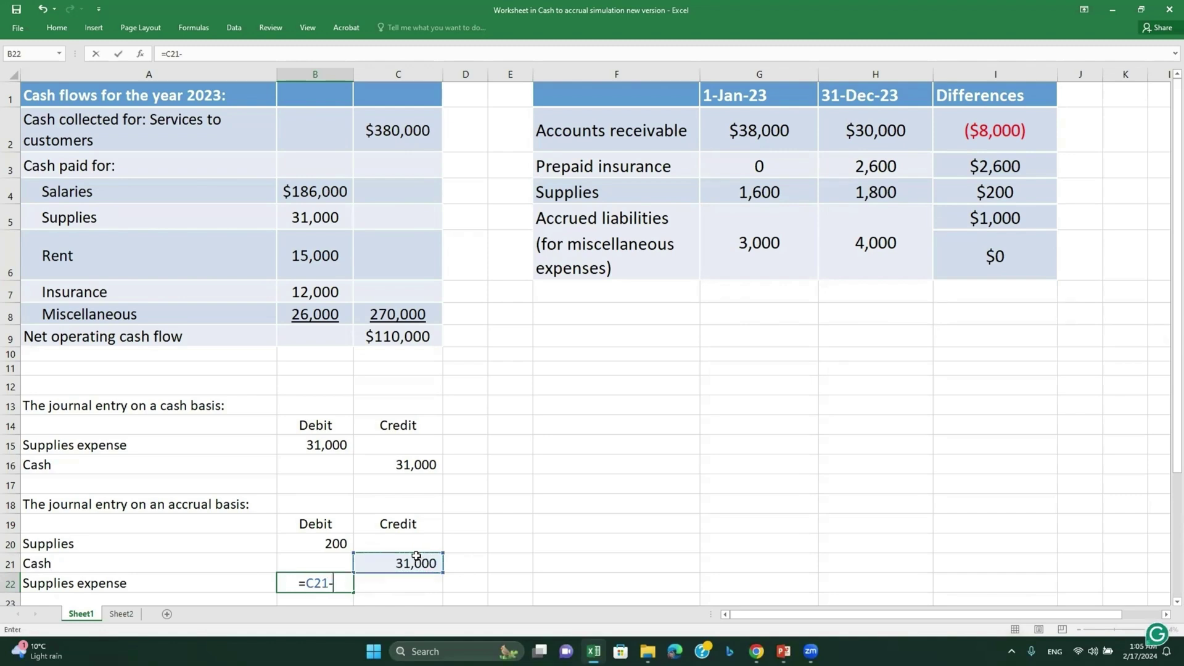
pyautogui.click(348, 544)
pyautogui.press('Return')
pyautogui.click(338, 554)
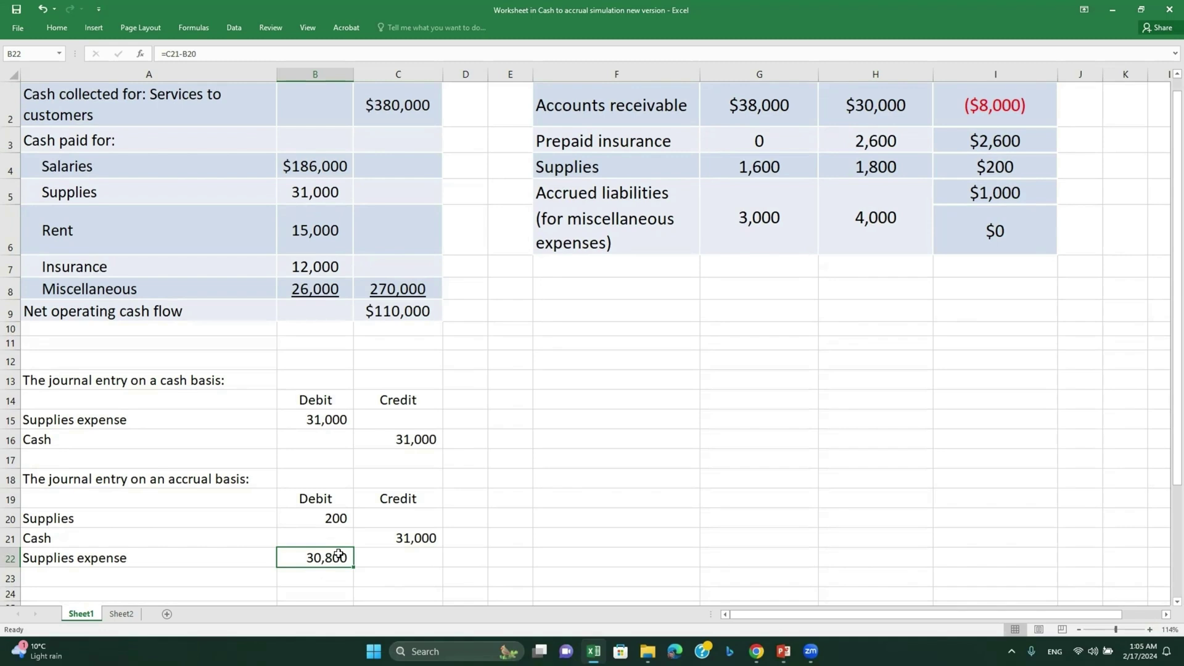
pyautogui.scroll(1, 802, 399)
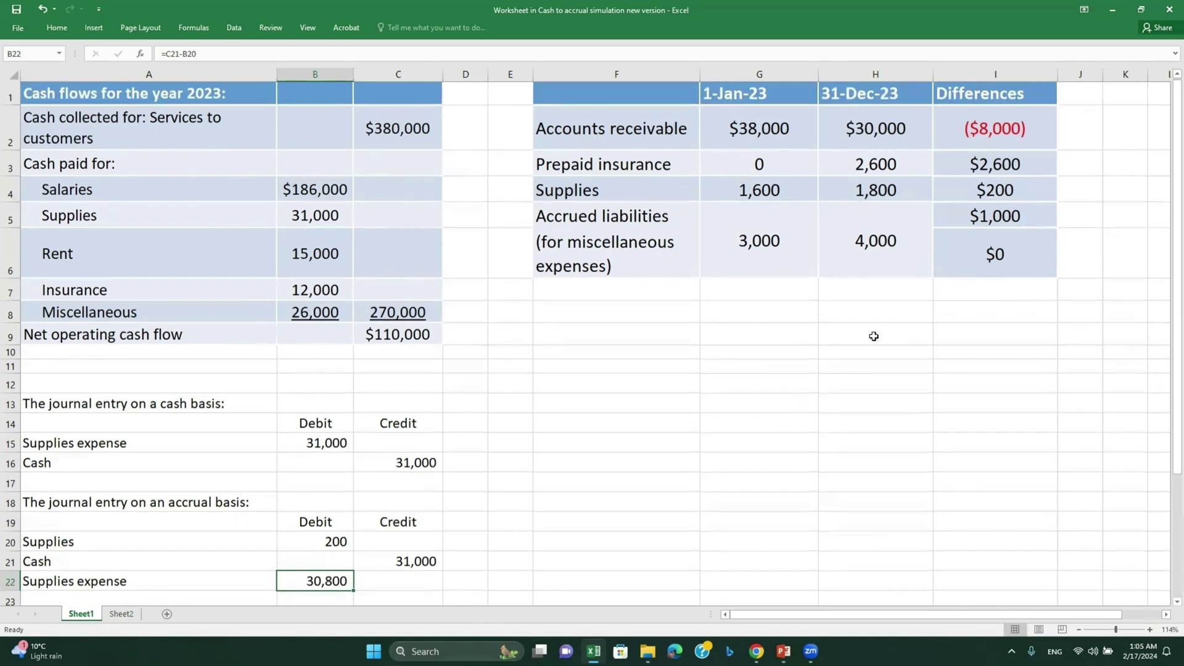
pyautogui.click(979, 194)
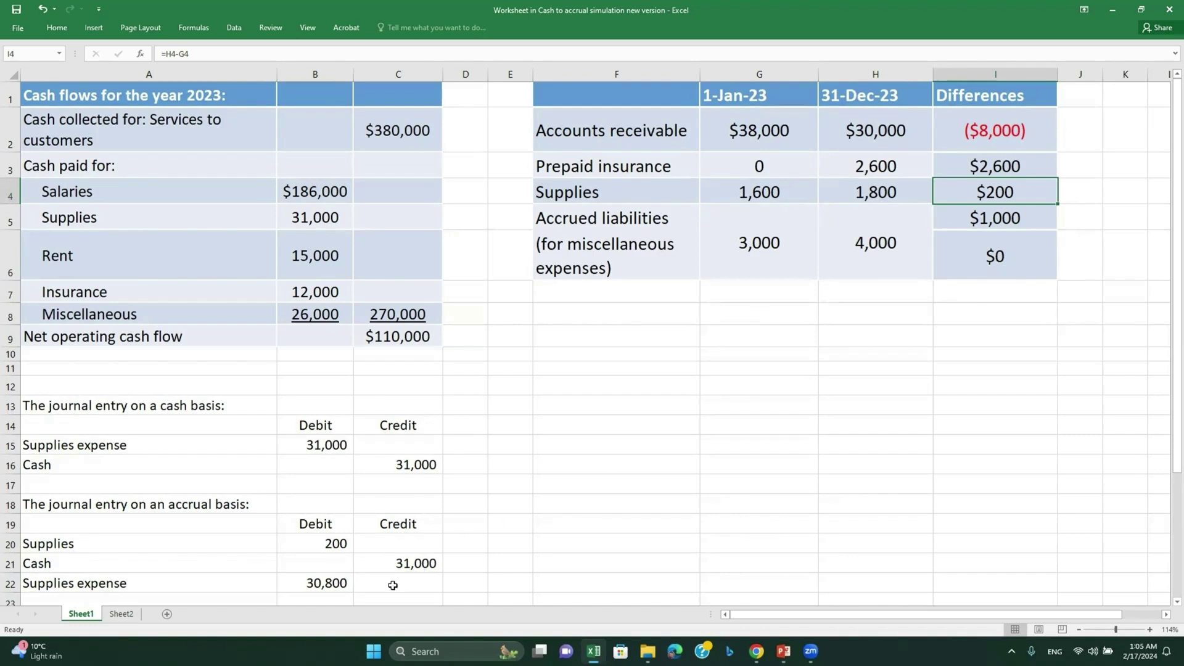
# - Clear the supplies entry lines in A20:C22 and A15:C16, keeping the journal entry headings
pyautogui.moveTo(393, 585); pyautogui.dragTo(134, 542)
pyautogui.press('Delete')
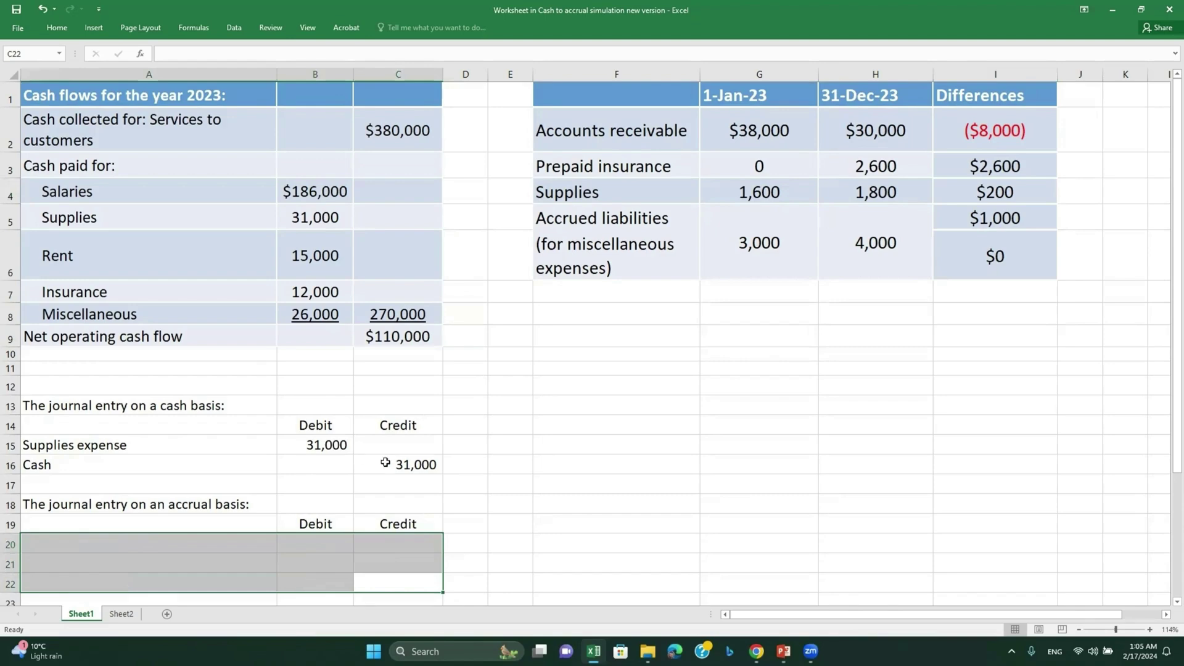
pyautogui.moveTo(423, 462); pyautogui.dragTo(126, 445)
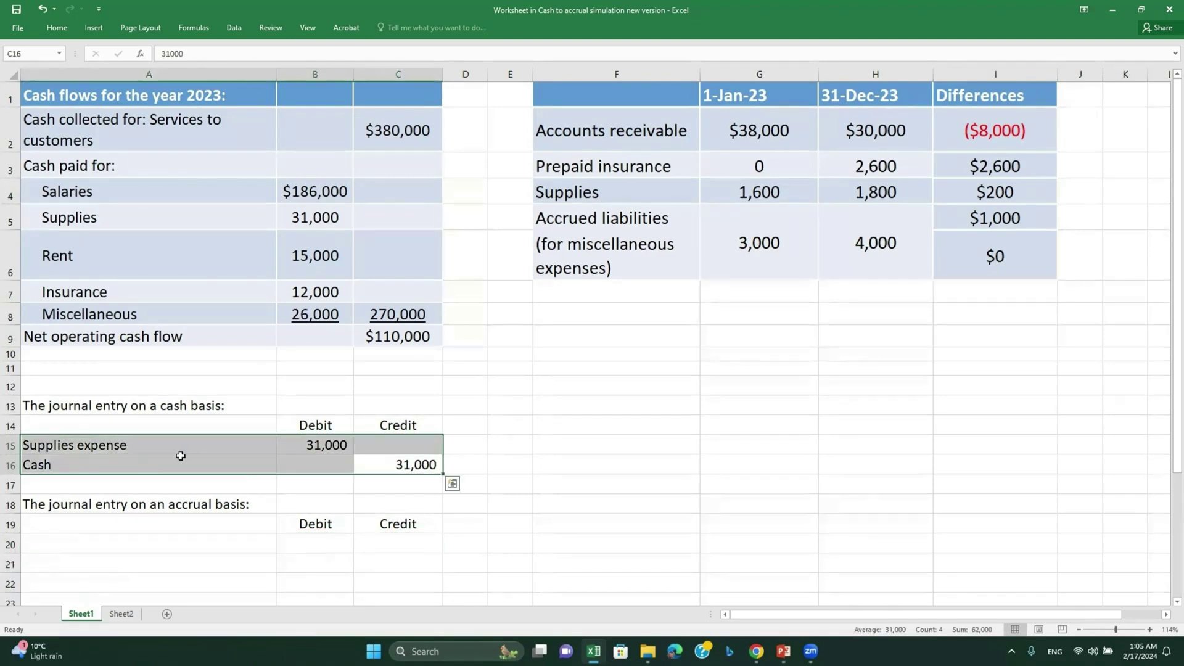
pyautogui.press('Delete')
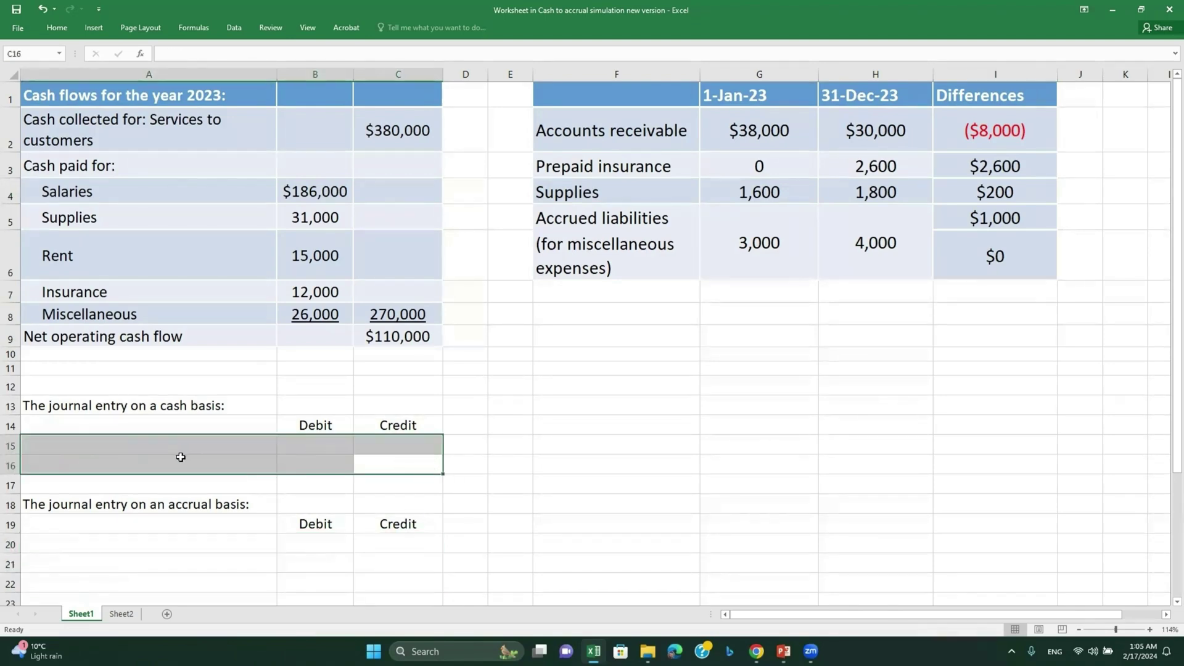
# - Enter Rent expense with a debit of 15,000 in row 15 of the cash-basis journal entry
pyautogui.click(204, 267)
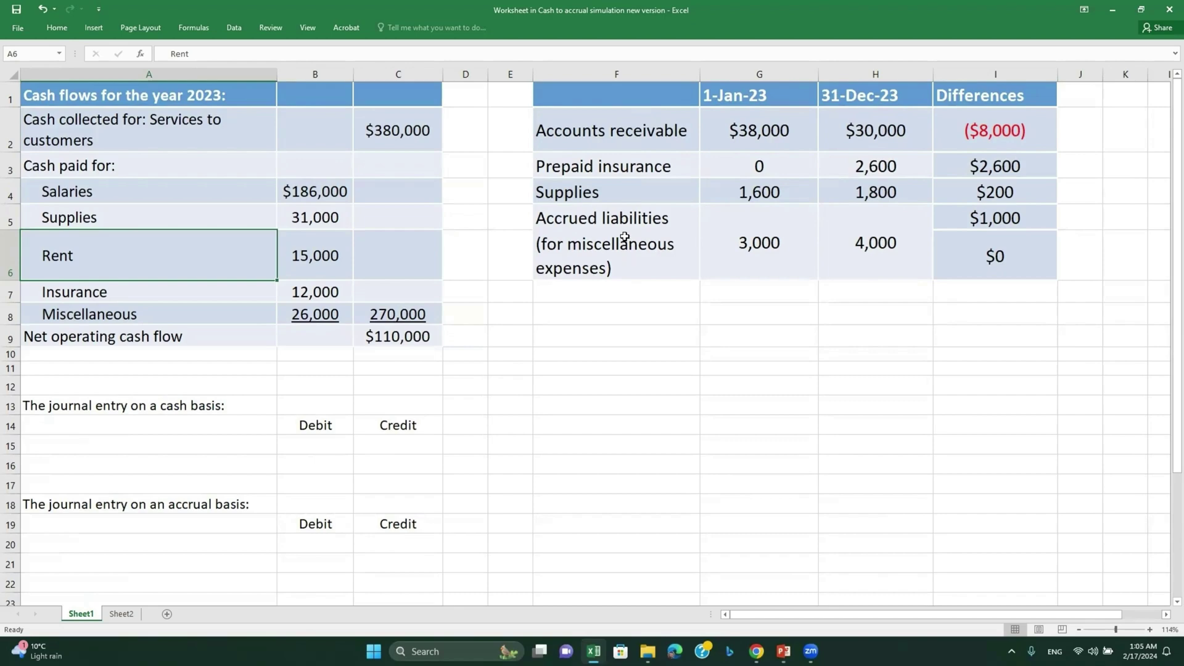
pyautogui.click(177, 449)
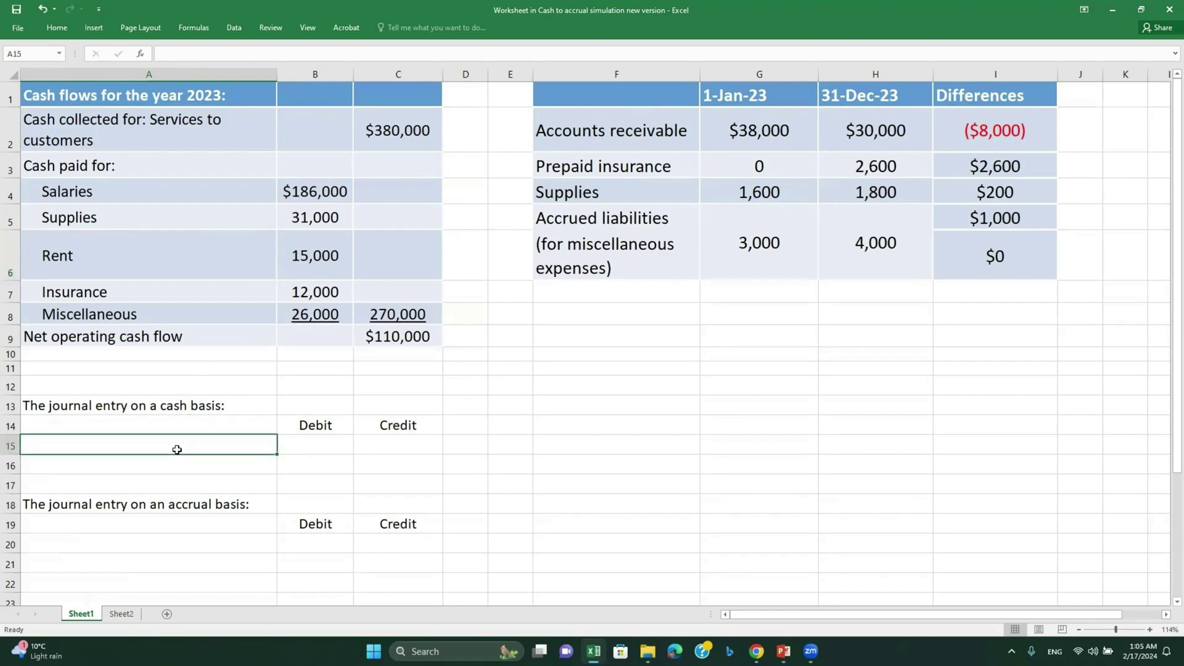
pyautogui.write('Ren')
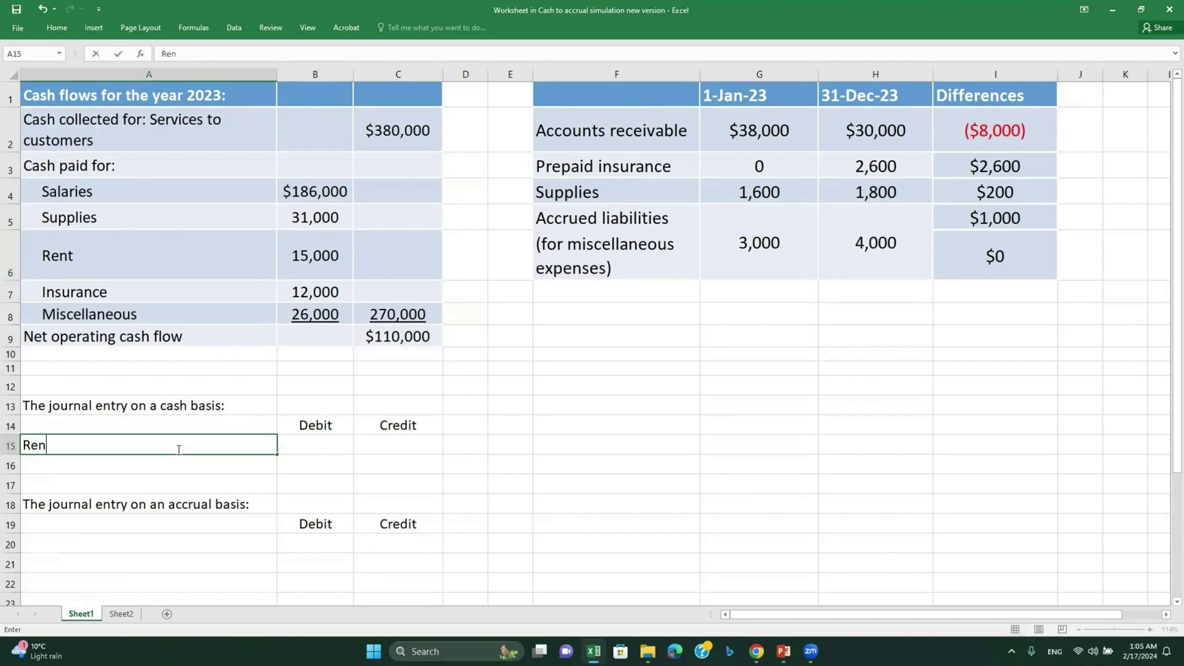
pyautogui.write('t expense')
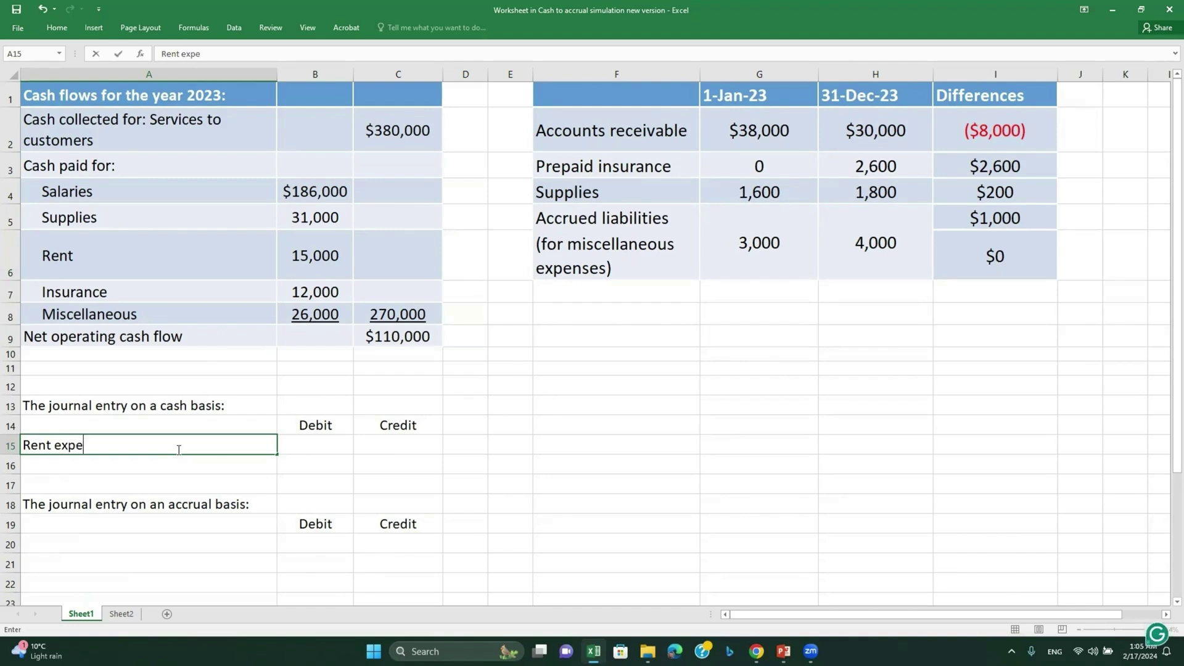
pyautogui.click(322, 447)
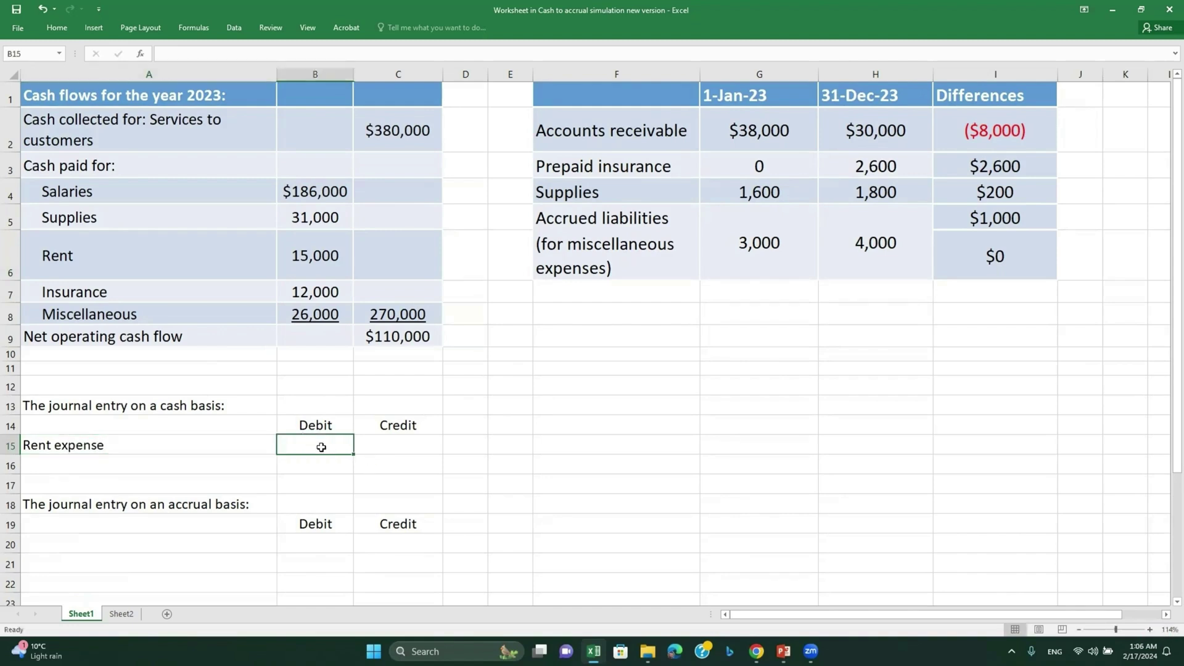
pyautogui.write('15000')
pyautogui.press('Return')
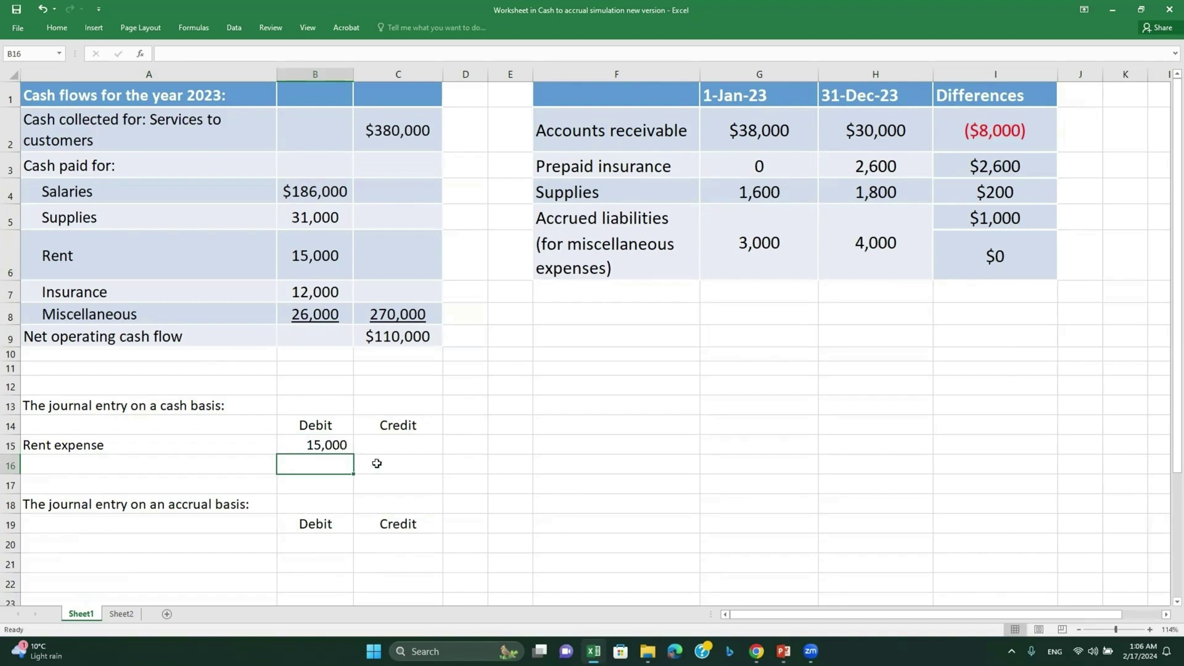
# - Add a Cash line with a credit of 15,000 in row 16 below Rent expense
pyautogui.click(212, 470)
pyautogui.write('Cash')
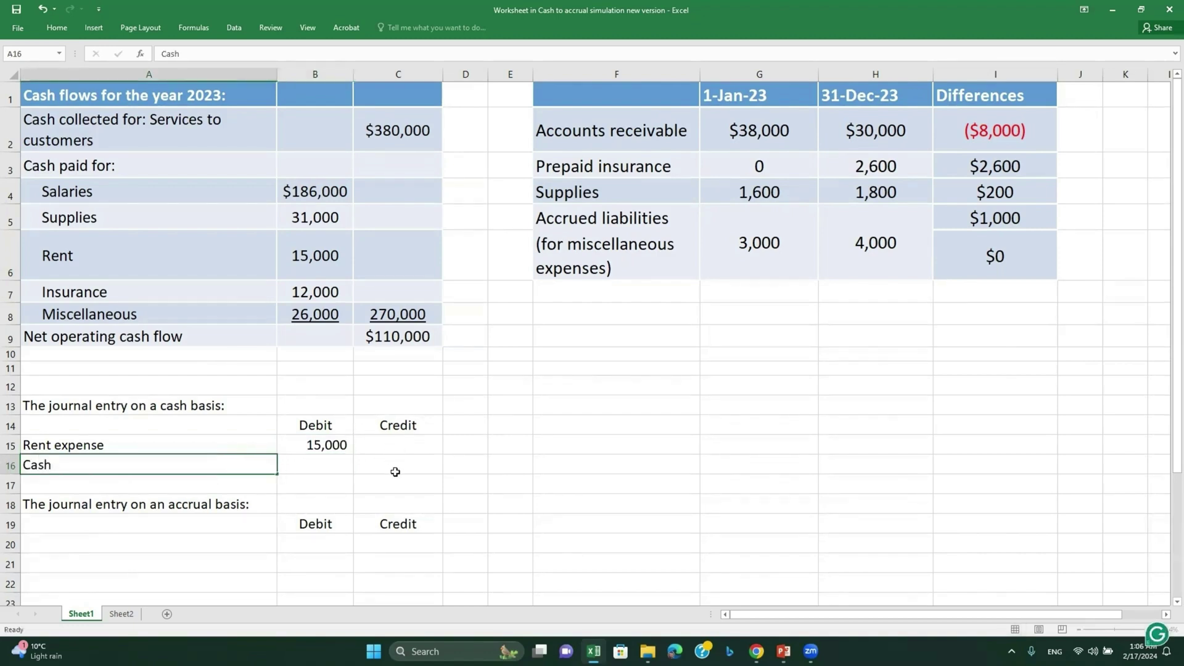
pyautogui.click(395, 471)
pyautogui.write('15000')
pyautogui.press('Return')
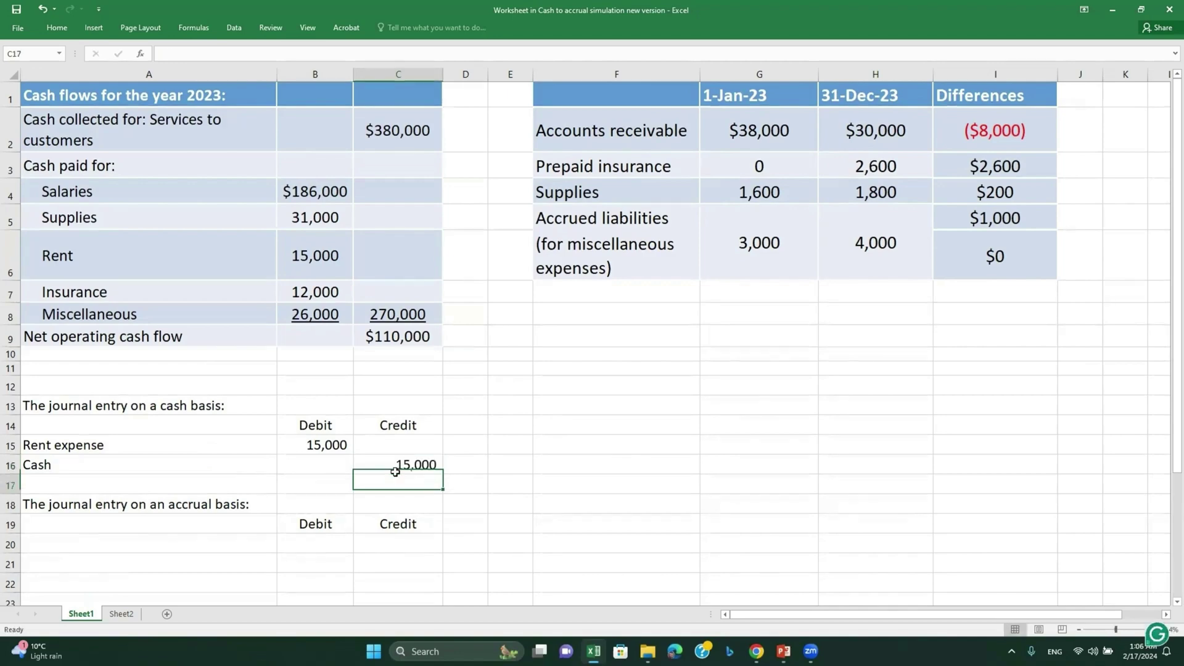
# - Copy the Rent expense and Cash lines from A15:C16 into the accrual-basis journal entry starting at A20
pyautogui.moveTo(174, 451); pyautogui.dragTo(387, 464)
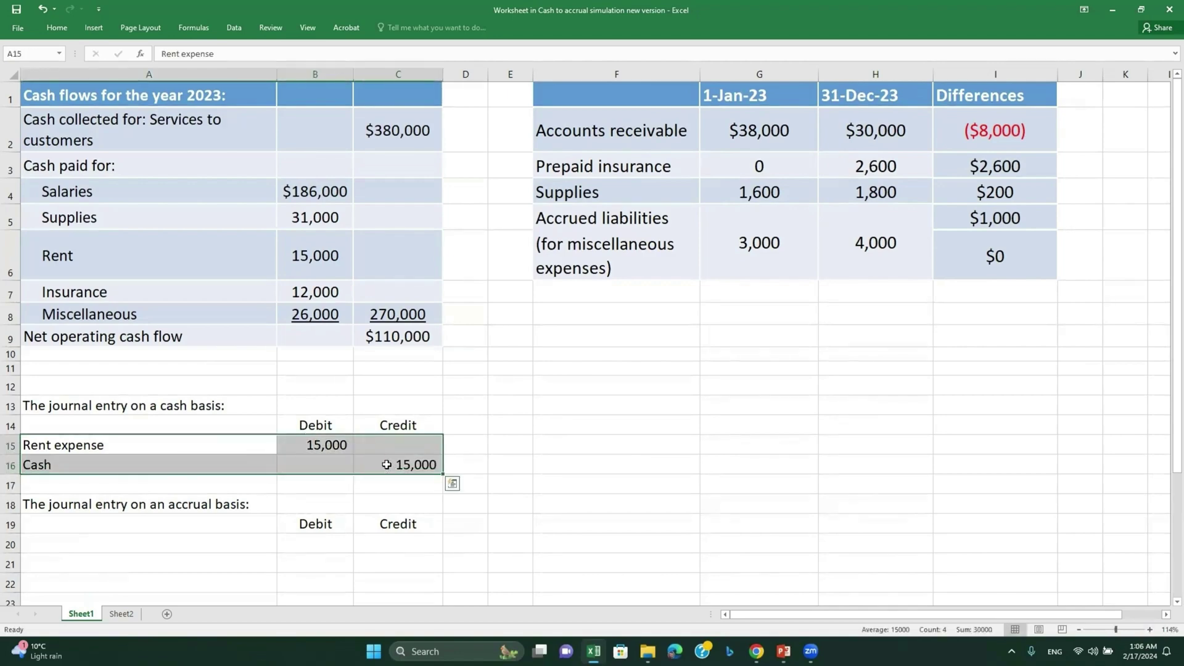
pyautogui.hotkey('ctrl', 'c')
pyautogui.click(228, 542)
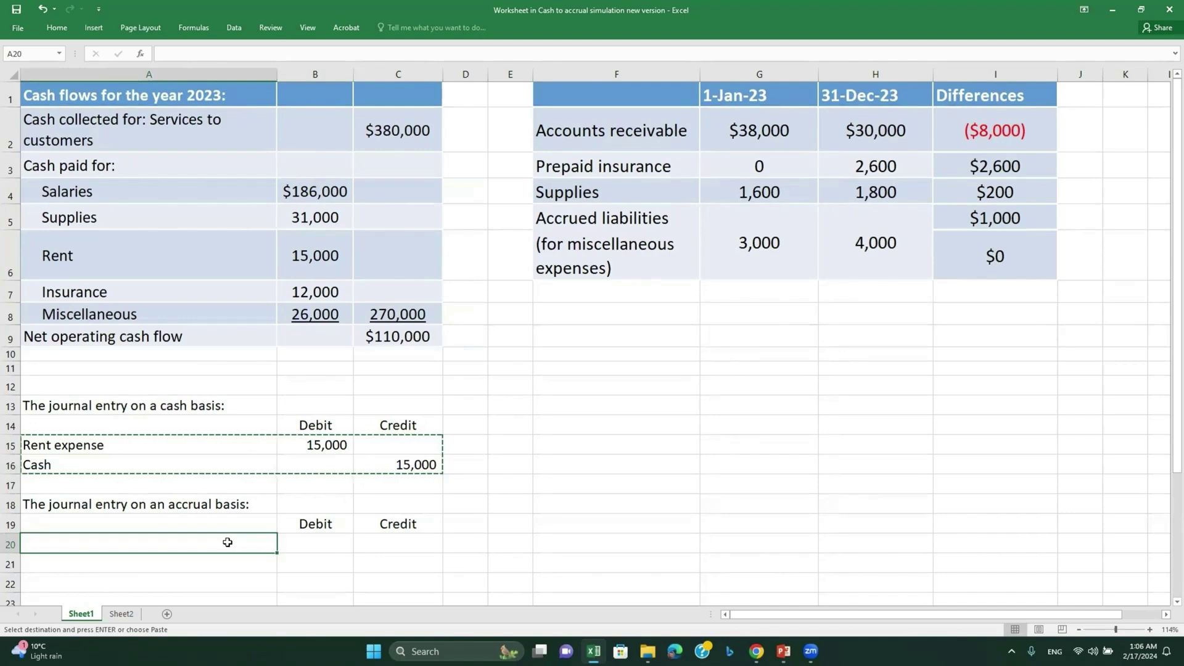
pyautogui.hotkey('ctrl', 'v')
pyautogui.click(253, 568)
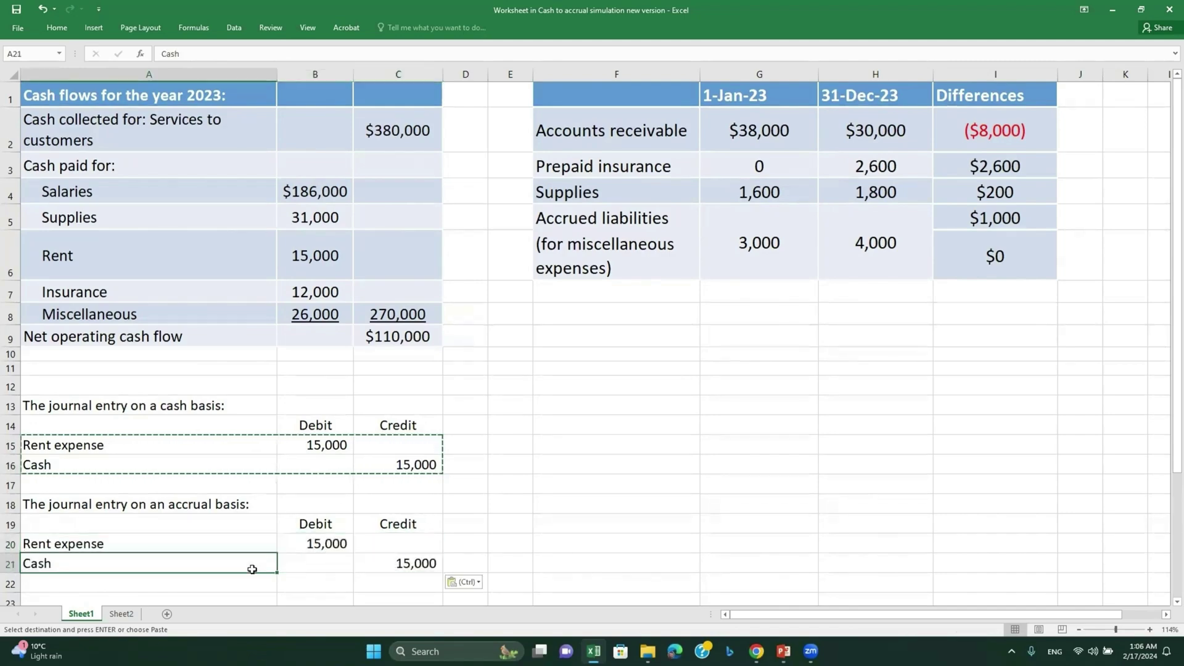
# - Clear the rent entry lines in A20:C21 and A15:C16, keeping the journal entry headings
pyautogui.moveTo(398, 561); pyautogui.dragTo(154, 549)
pyautogui.press('Delete')
pyautogui.moveTo(379, 465); pyautogui.dragTo(87, 443)
pyautogui.press('Delete')
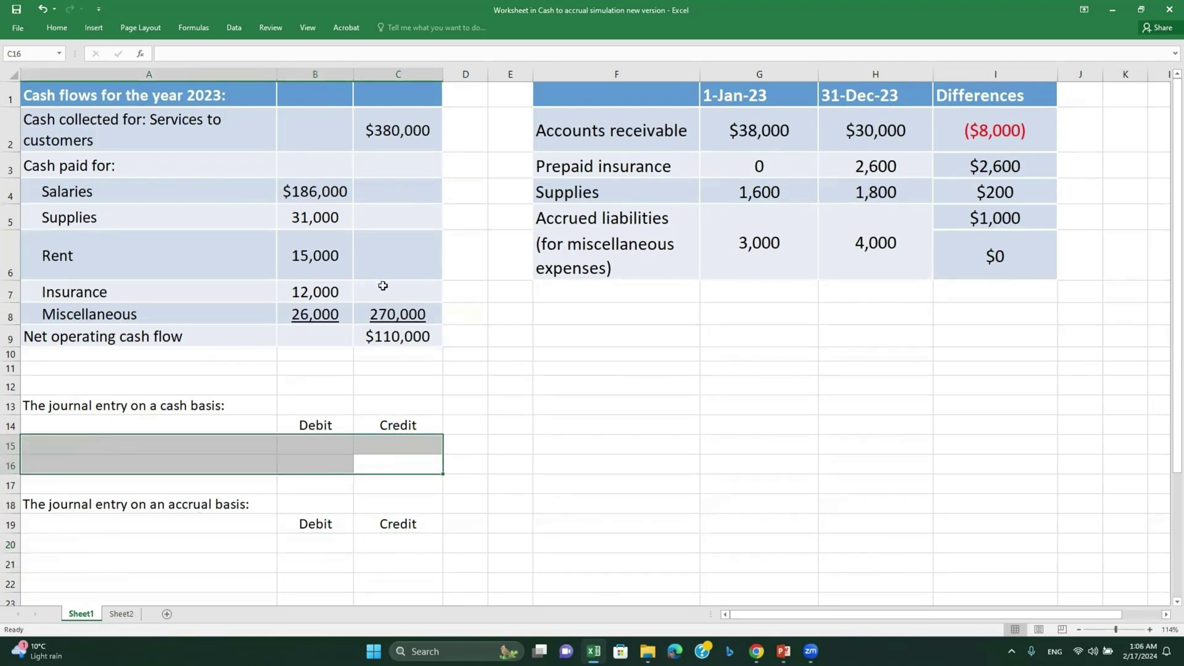
# - Enter Insurance expense with a debit of 12,000 in row 15 of the cash-basis journal entry
pyautogui.click(634, 170)
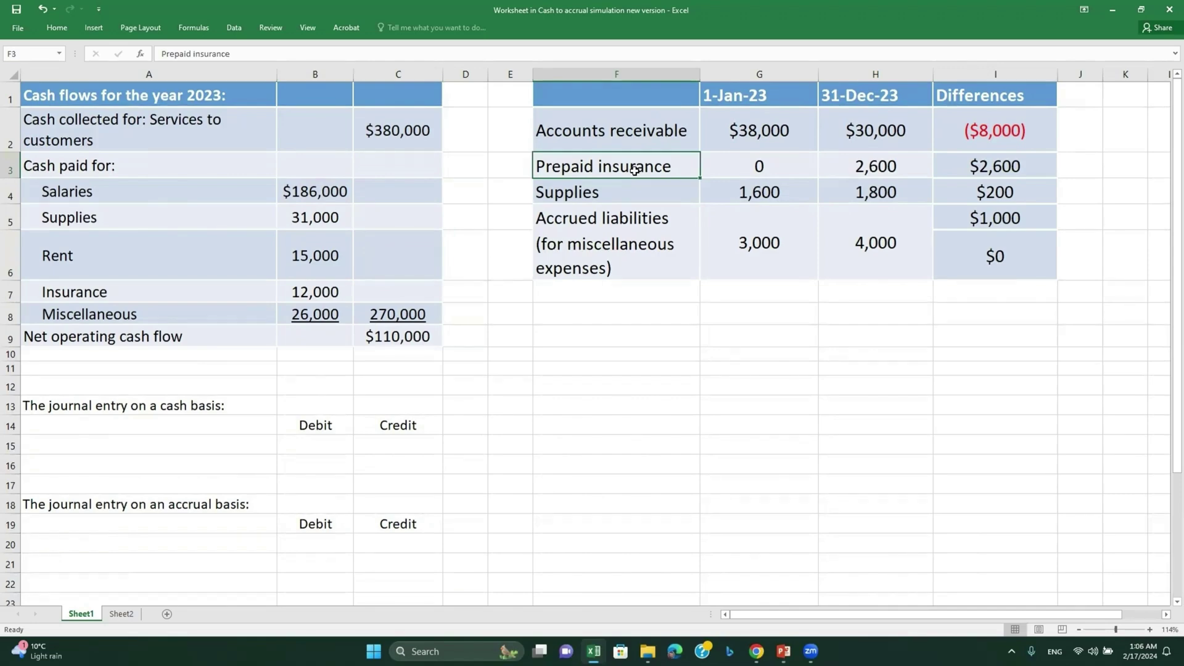
pyautogui.click(209, 436)
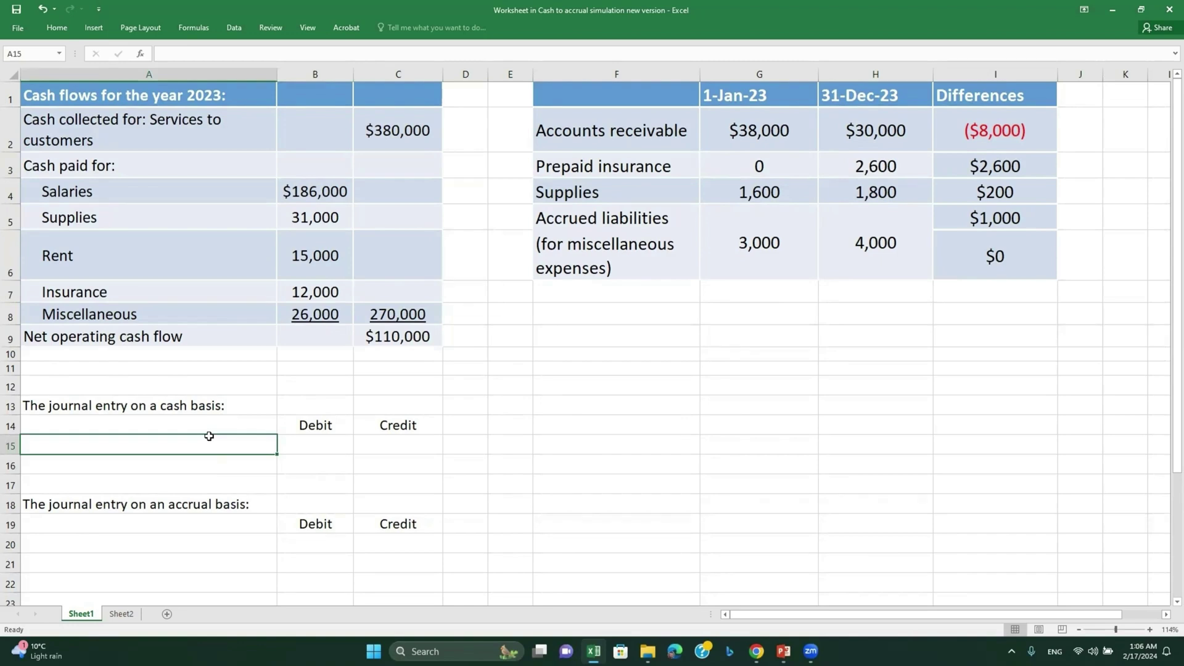
pyautogui.write('Insuranc')
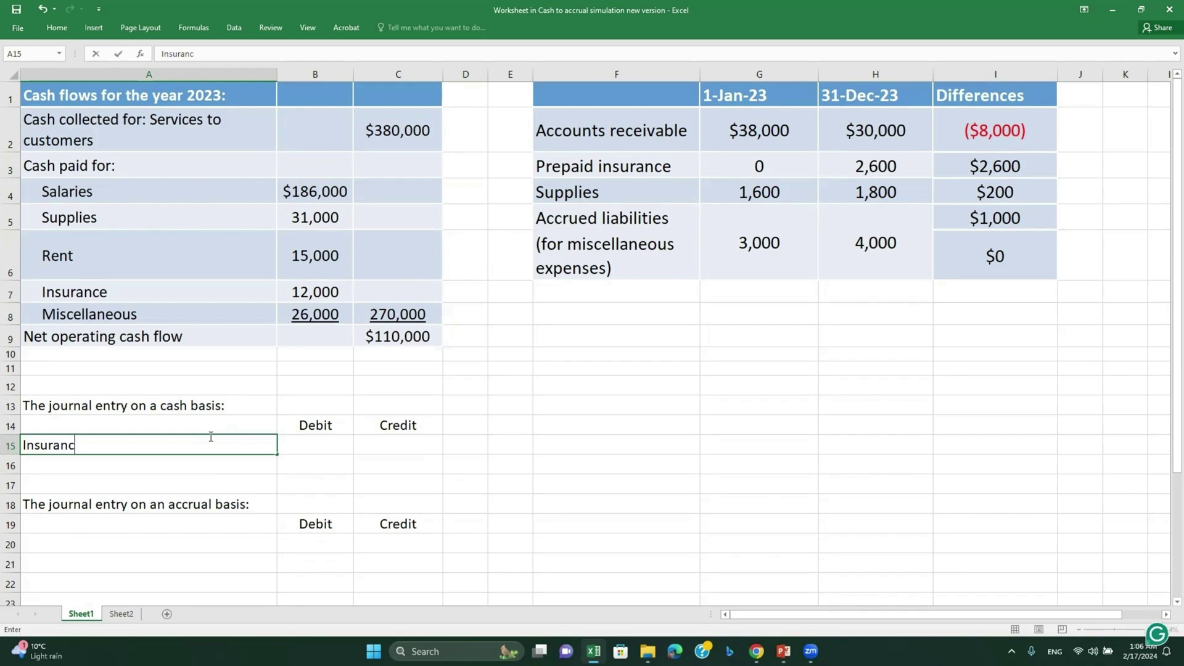
pyautogui.write('e expense')
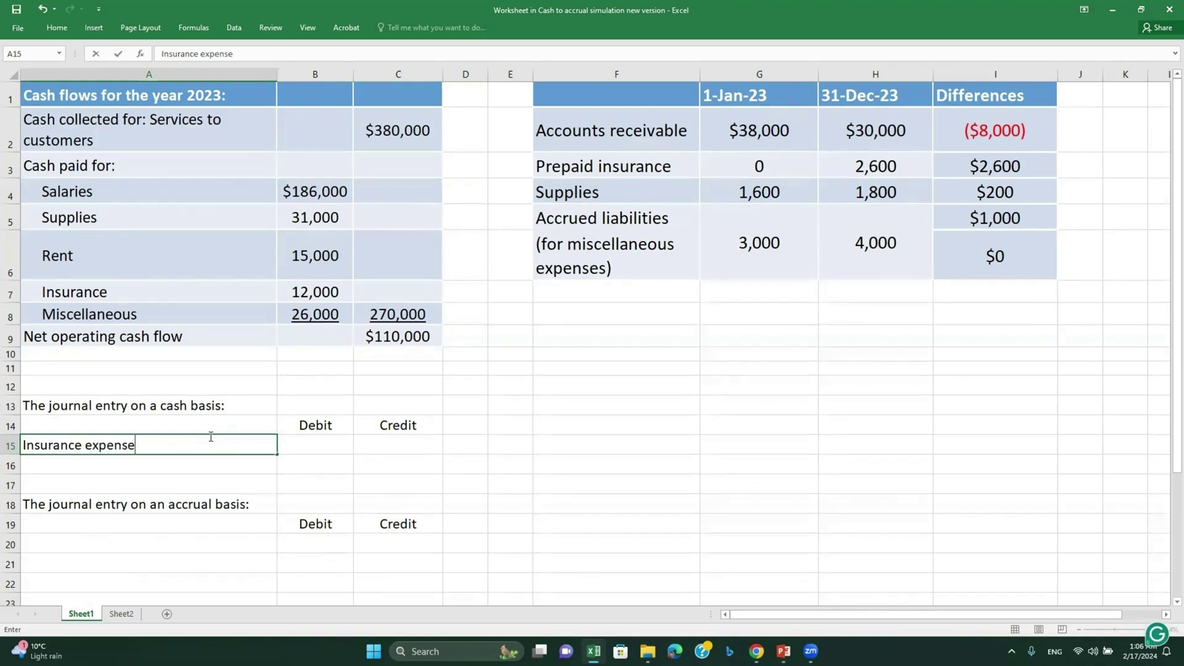
pyautogui.click(341, 448)
pyautogui.write('12000')
pyautogui.press('Return')
# - Add a Cash line with a credit of 12,000 in row 16 below Insurance expense
pyautogui.click(244, 459)
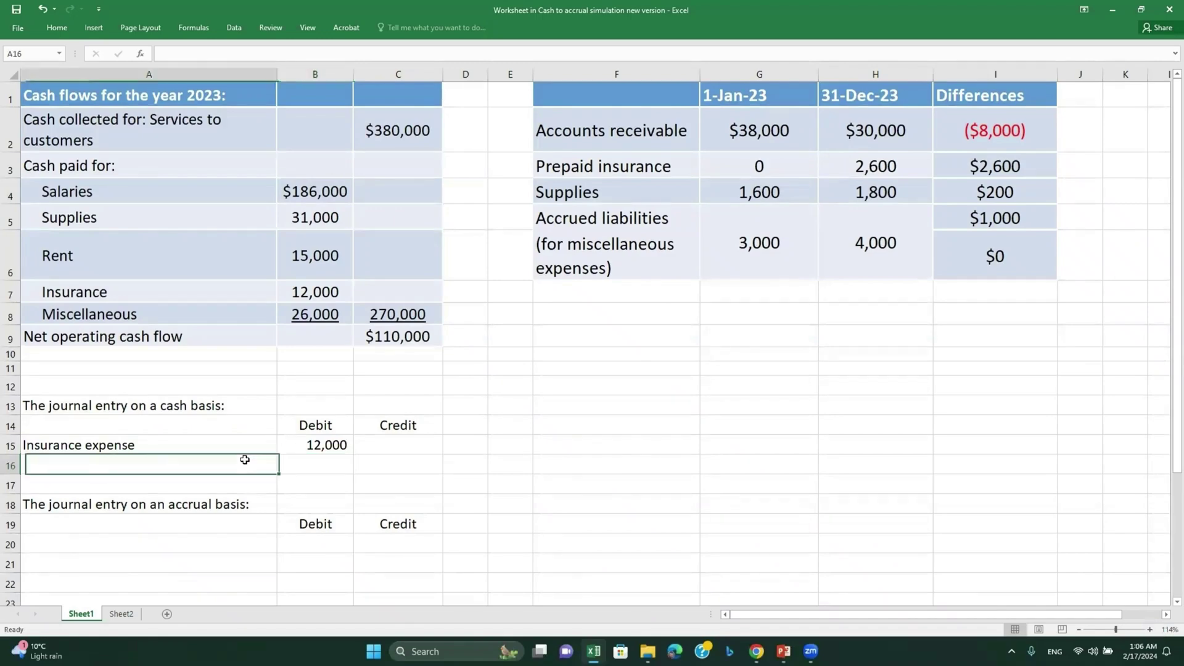
pyautogui.write('Cash')
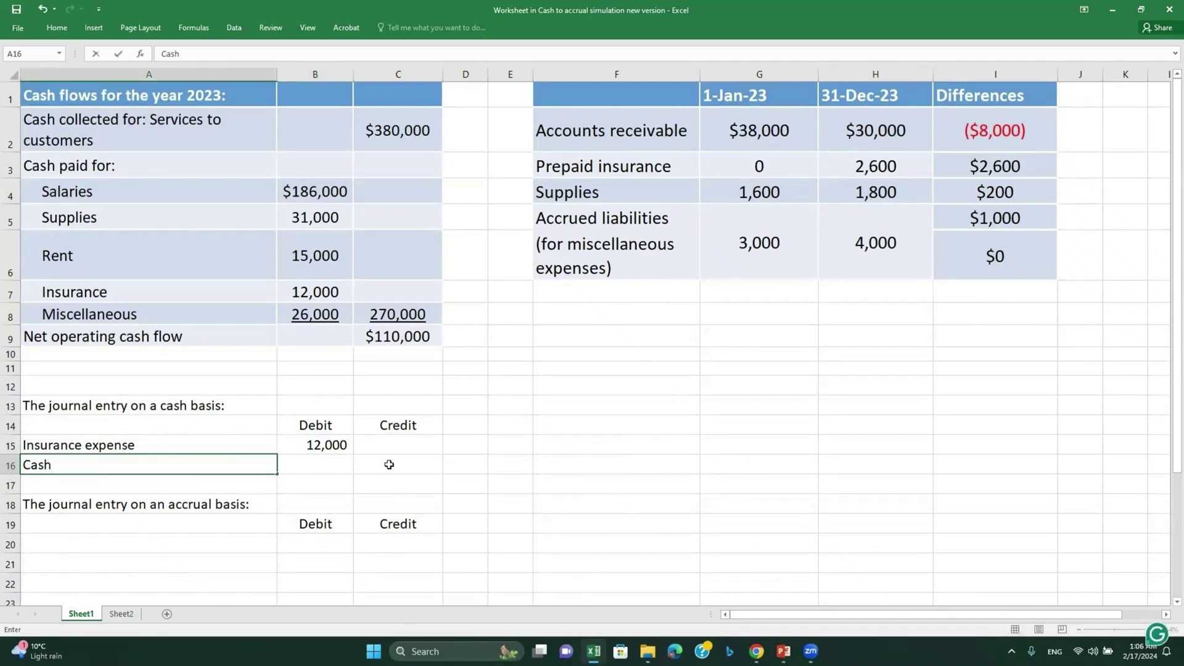
pyautogui.click(389, 464)
pyautogui.write('120000')
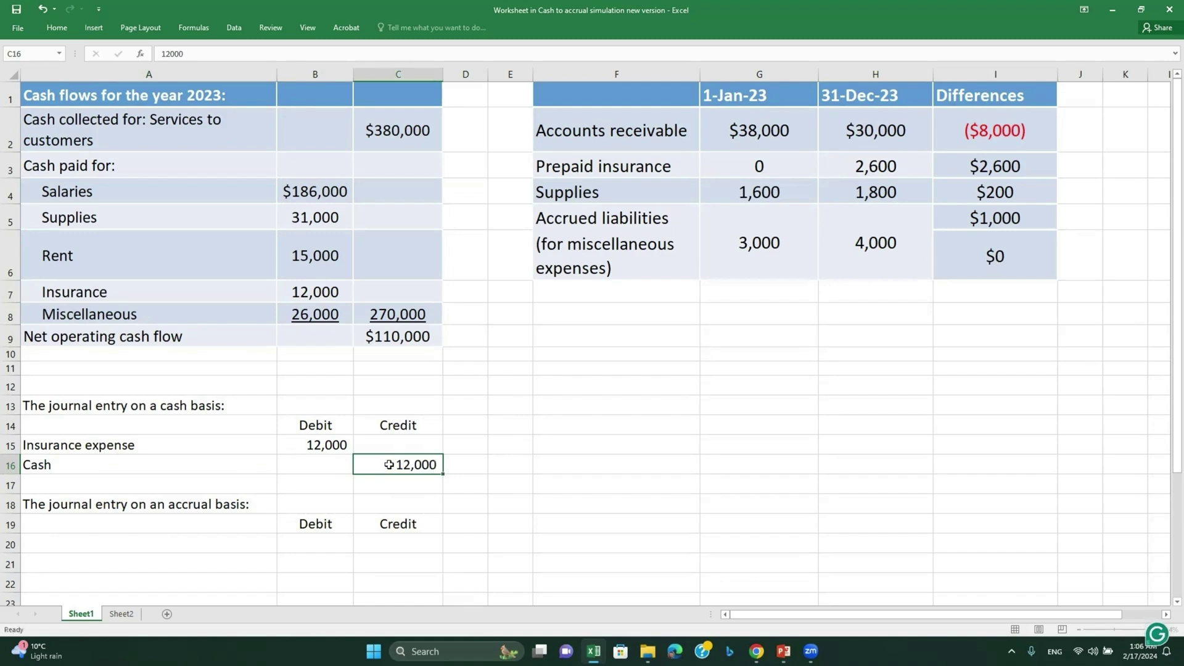
pyautogui.press('Return')
# - Copy the Cash line from A16:C16 into row 21 of the accrual-basis journal entry
pyautogui.moveTo(134, 464); pyautogui.dragTo(395, 464)
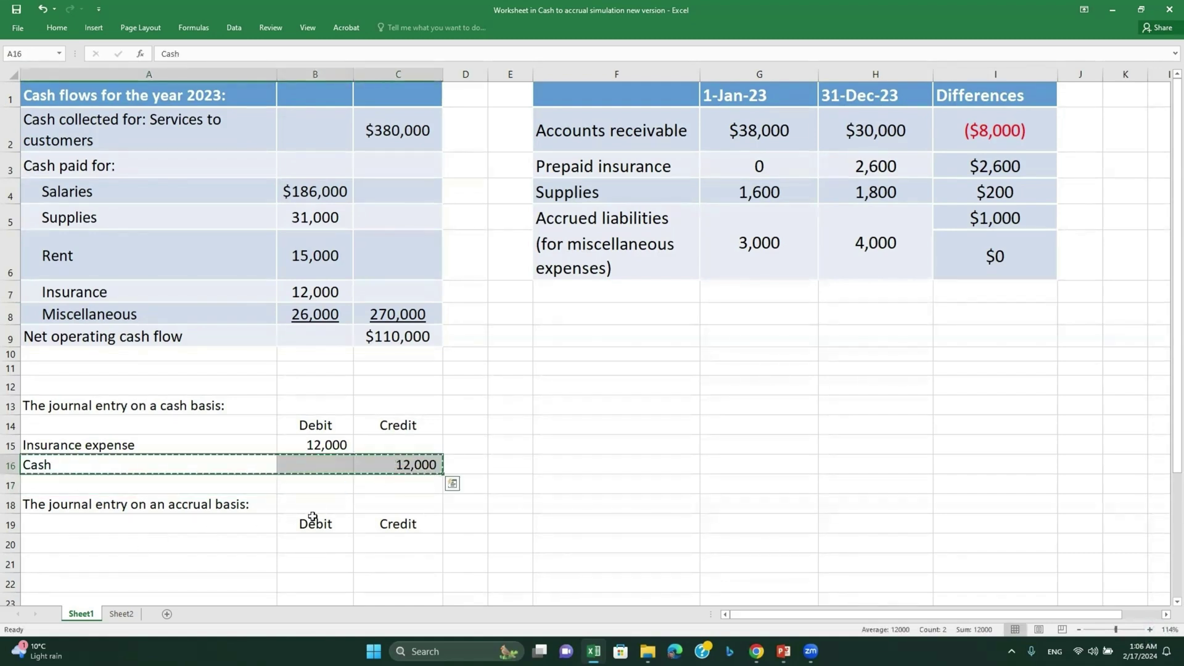
pyautogui.click(227, 562)
pyautogui.hotkey('ctrl', 'v')
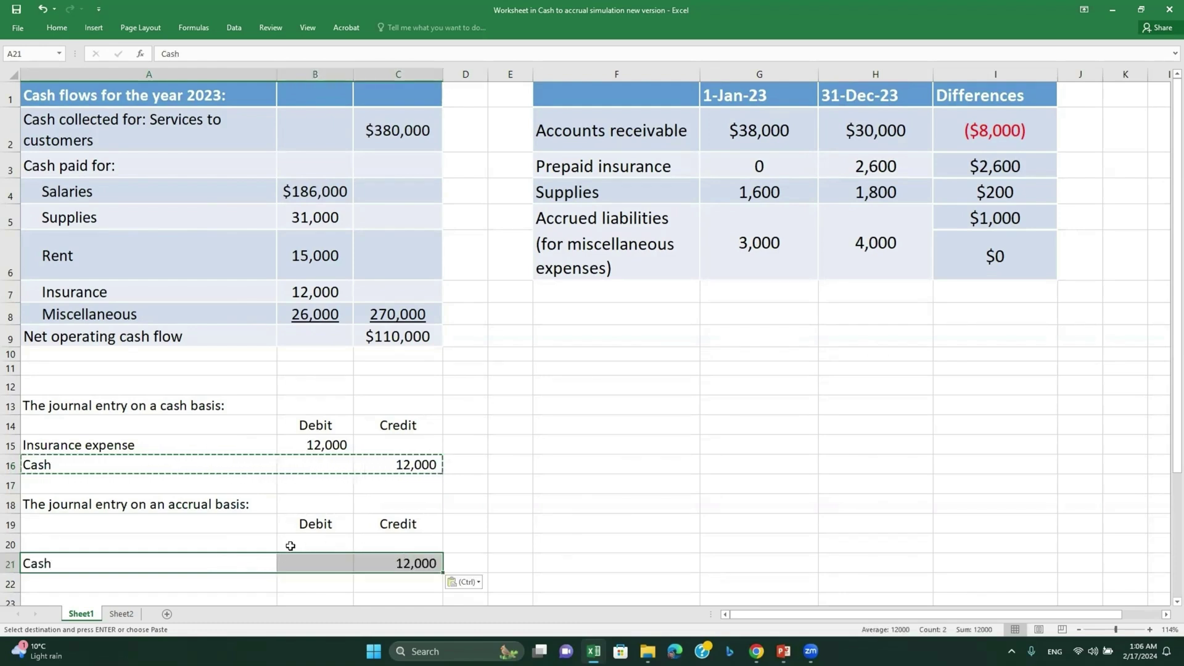
# - Enter Prepaid insurance with a debit of 2,600 in row 20, above the accrual-basis Cash line
pyautogui.click(230, 544)
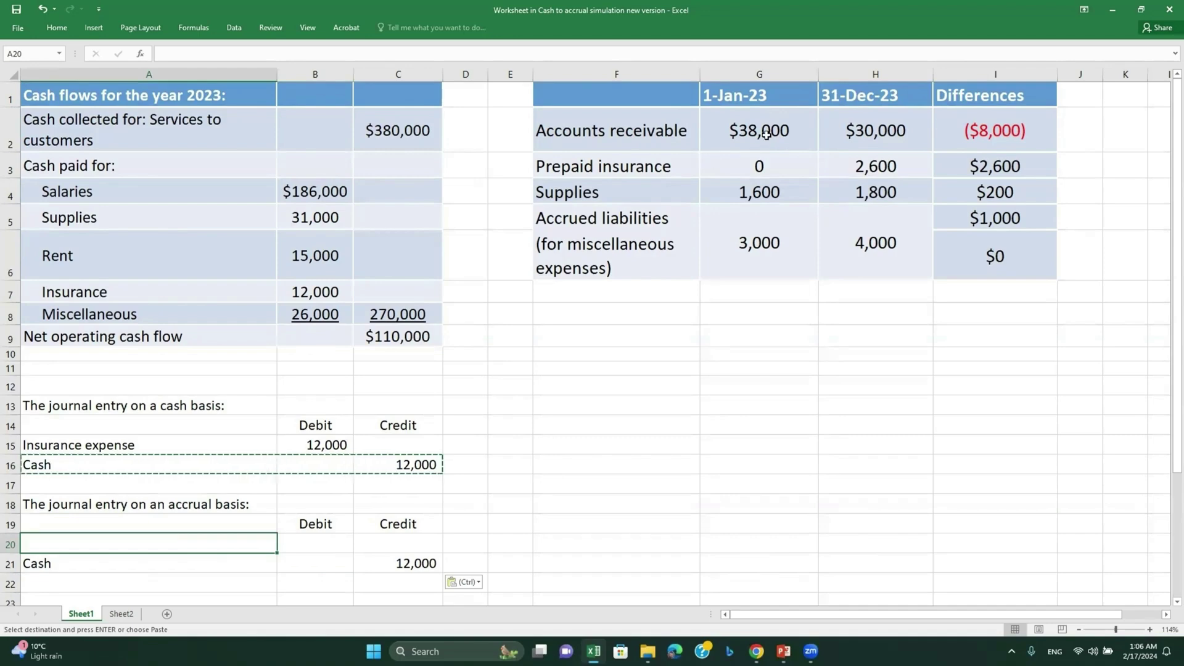
pyautogui.click(726, 170)
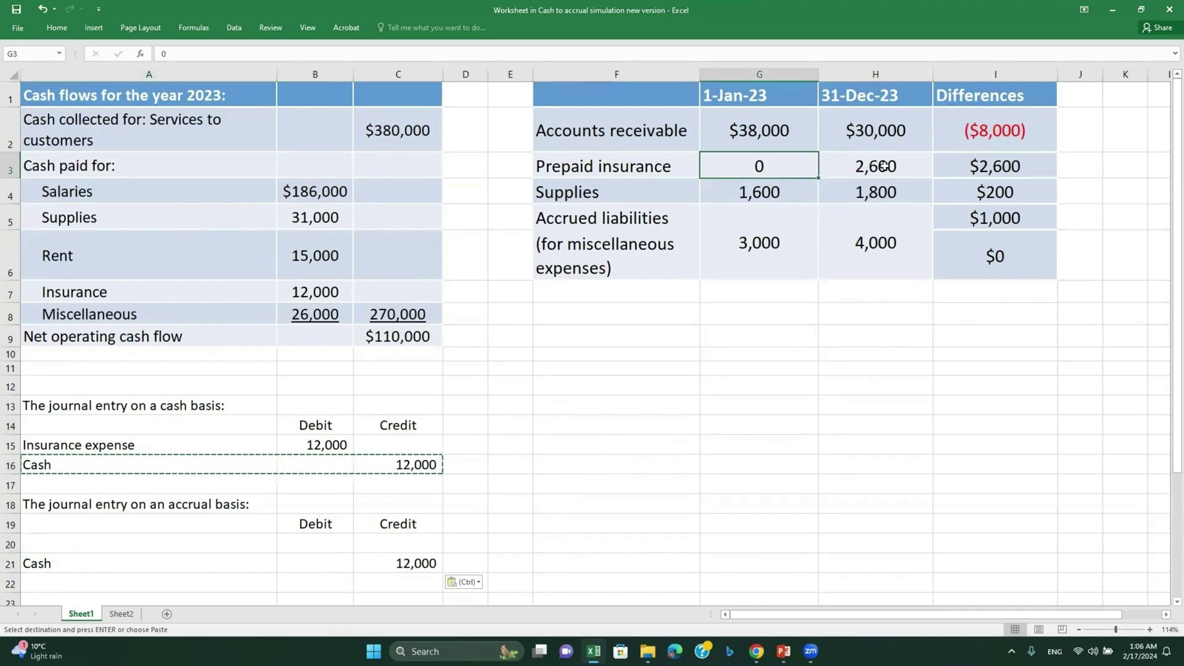
pyautogui.click(970, 166)
pyautogui.click(223, 551)
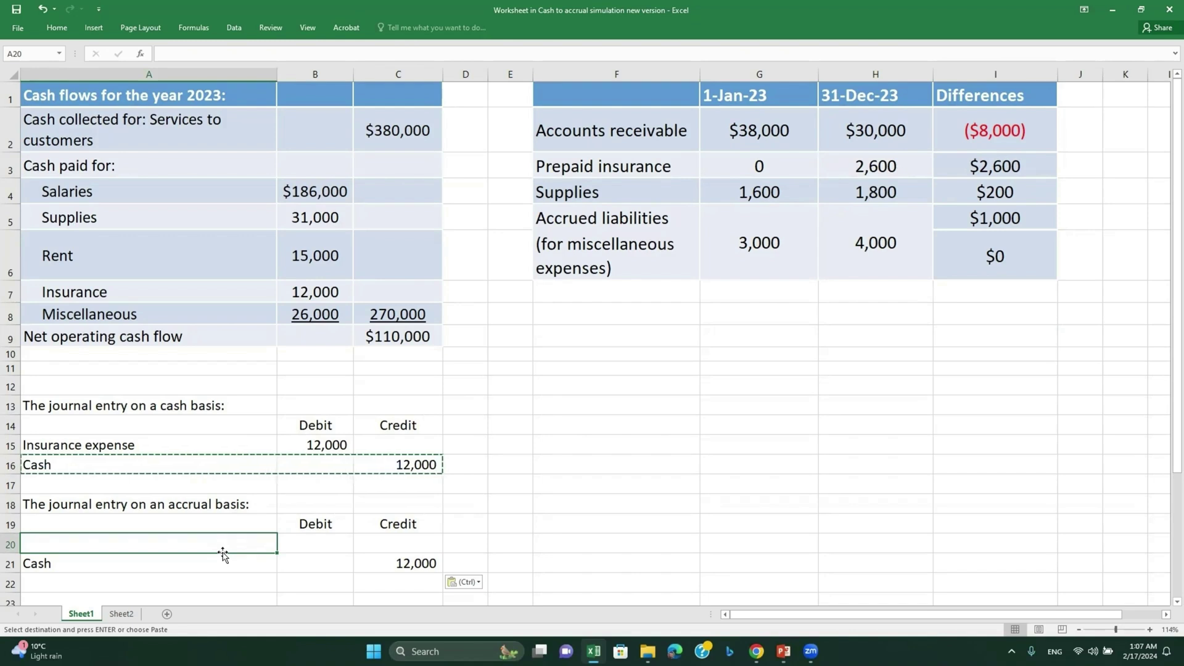
pyautogui.write('Prepaid')
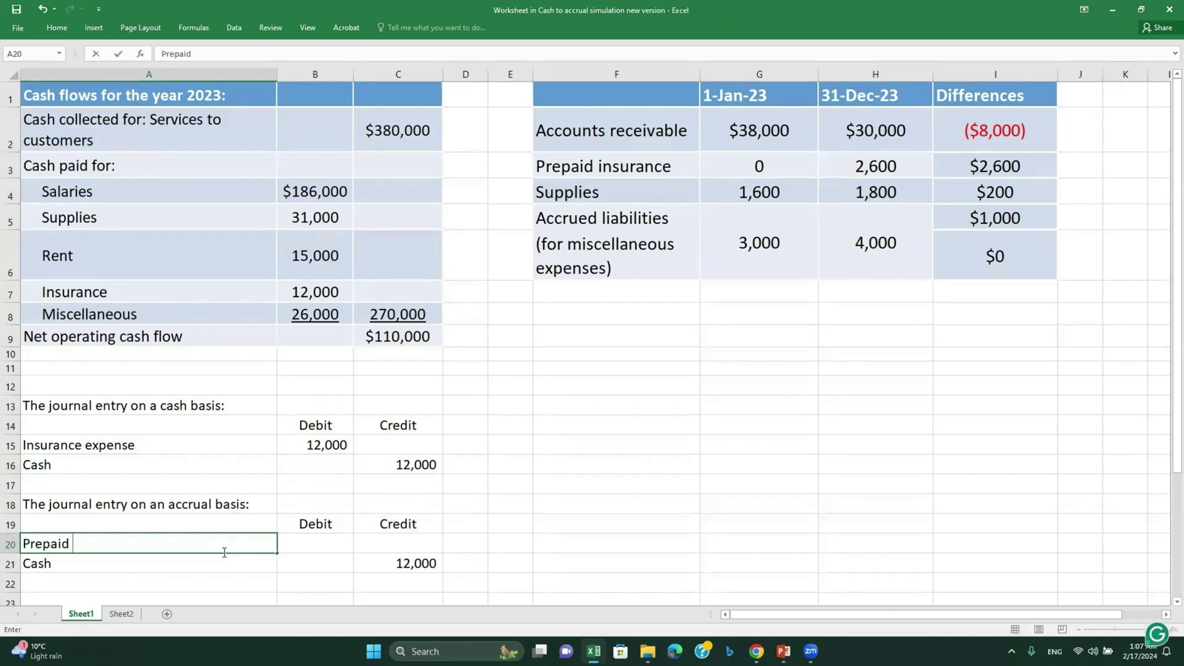
pyautogui.write(' insurance')
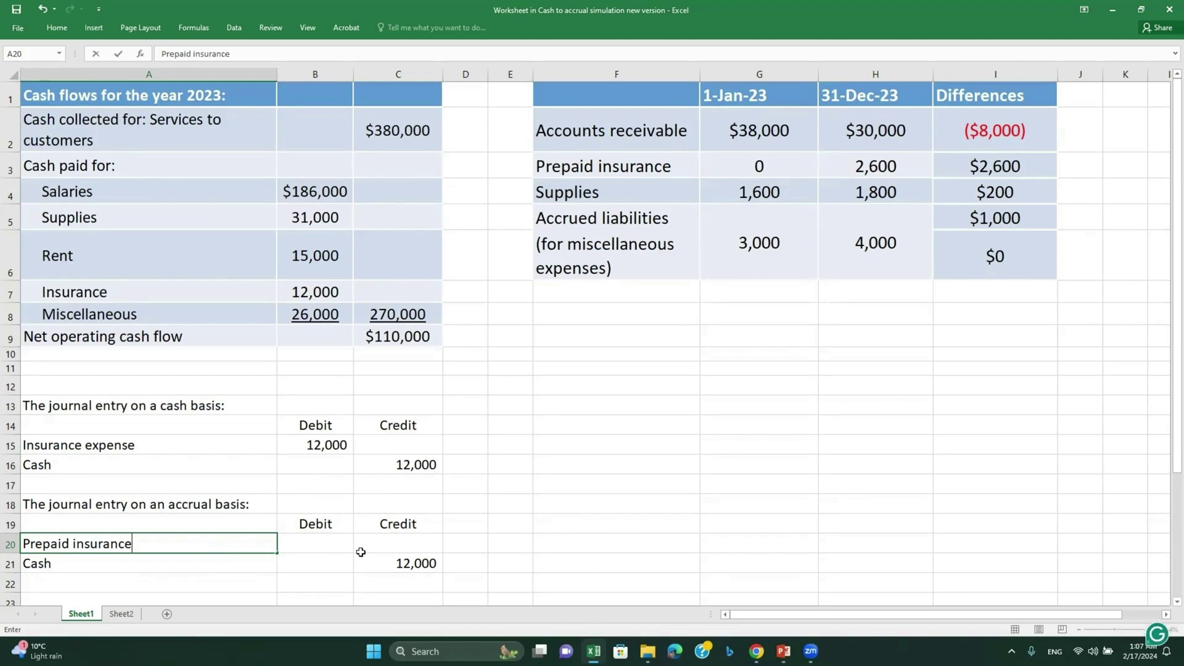
pyautogui.click(347, 549)
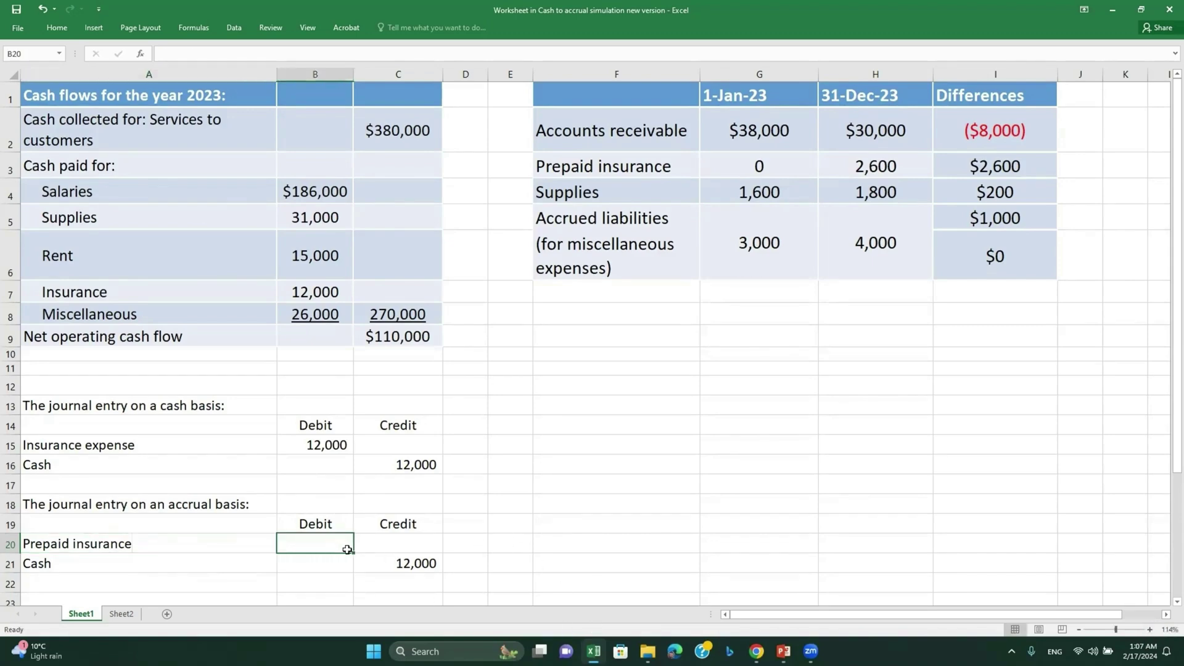
pyautogui.write('2600')
pyautogui.press('Return')
# - Enter Insurance expense as the account name in A22 of the accrual-basis journal entry
pyautogui.click(235, 582)
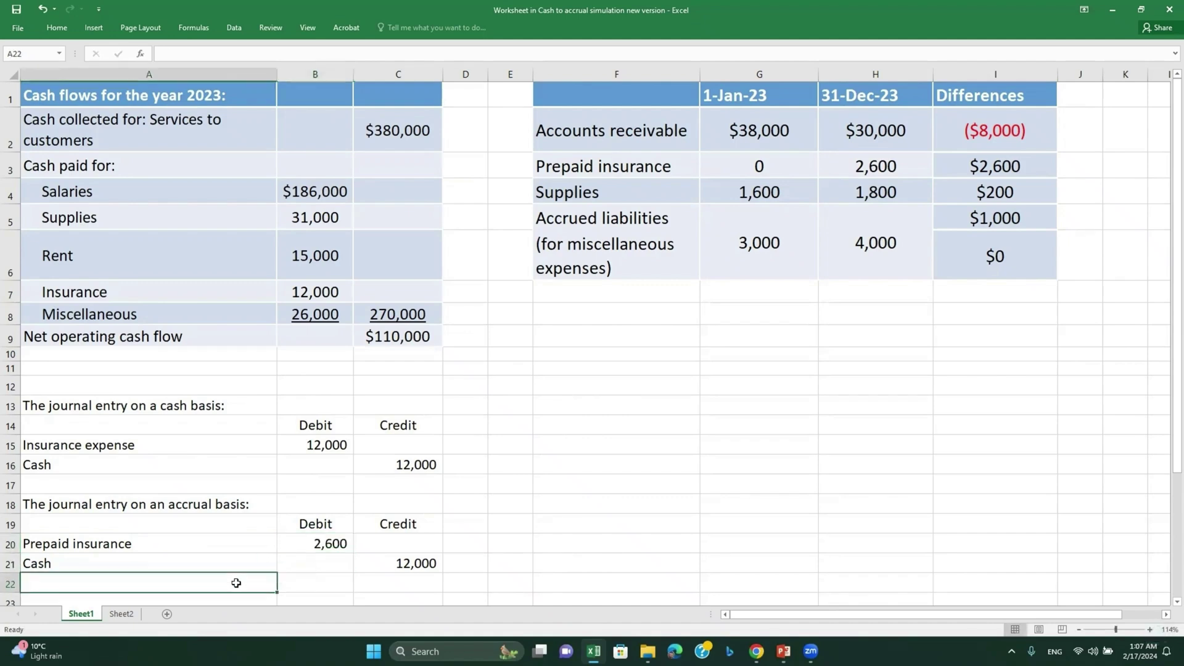
pyautogui.write('Prepaid insurance')
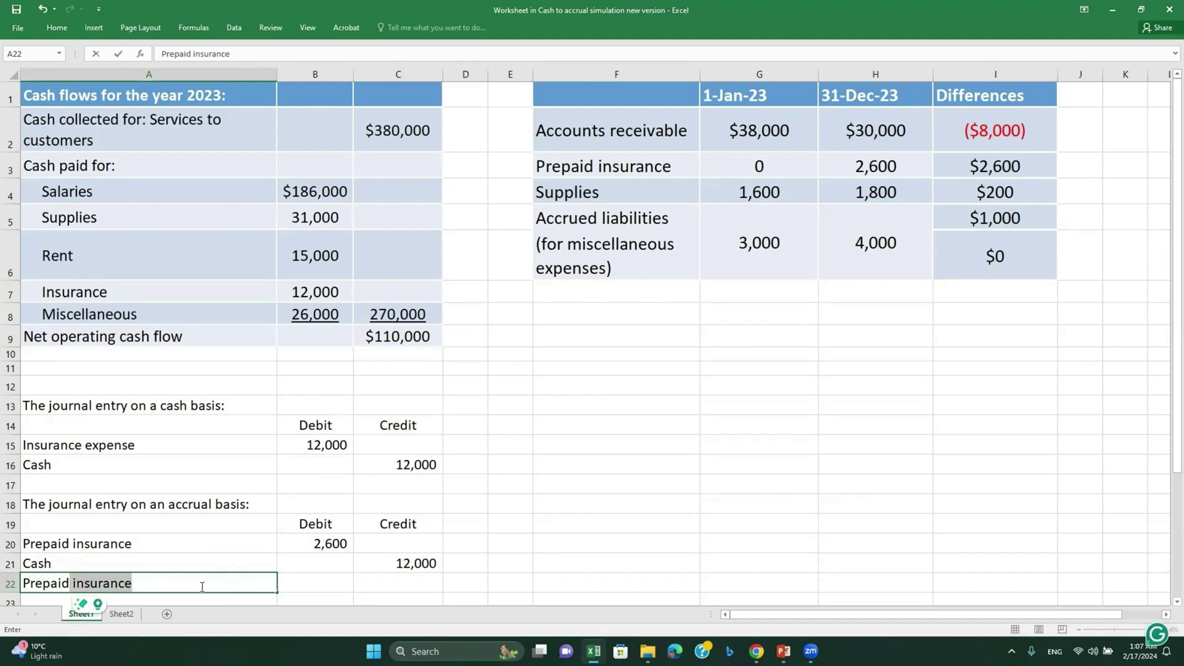
pyautogui.moveTo(74, 580); pyautogui.dragTo(22, 582)
pyautogui.press('BackSpace')
pyautogui.press('Delete')
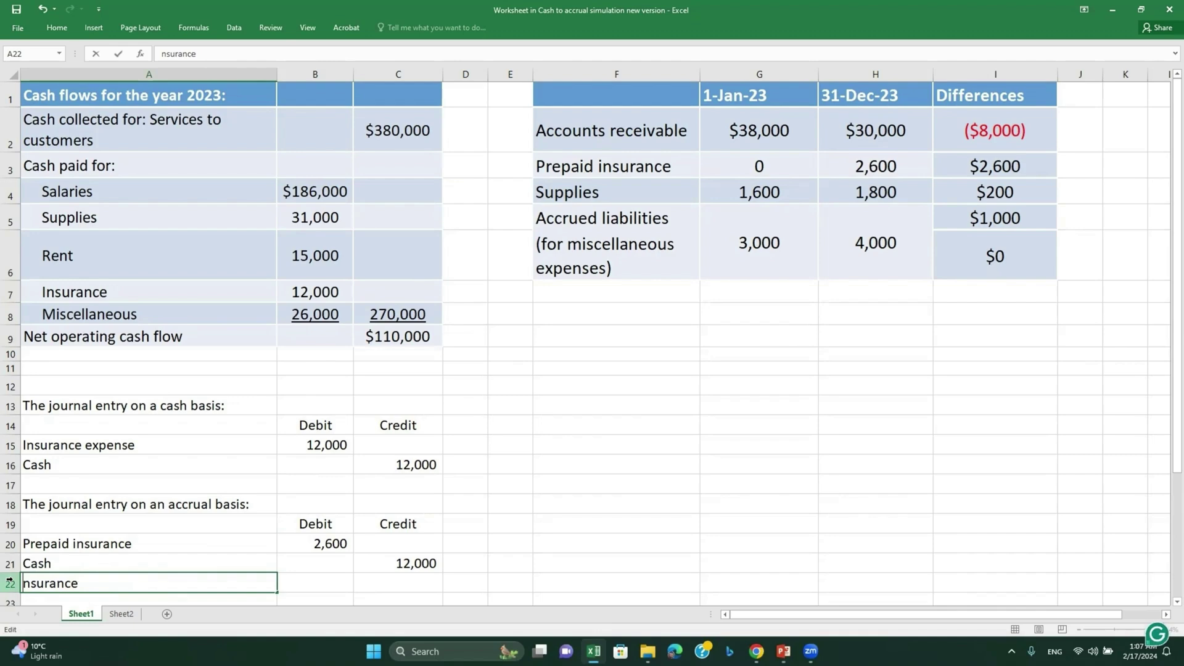
pyautogui.write('Insurance')
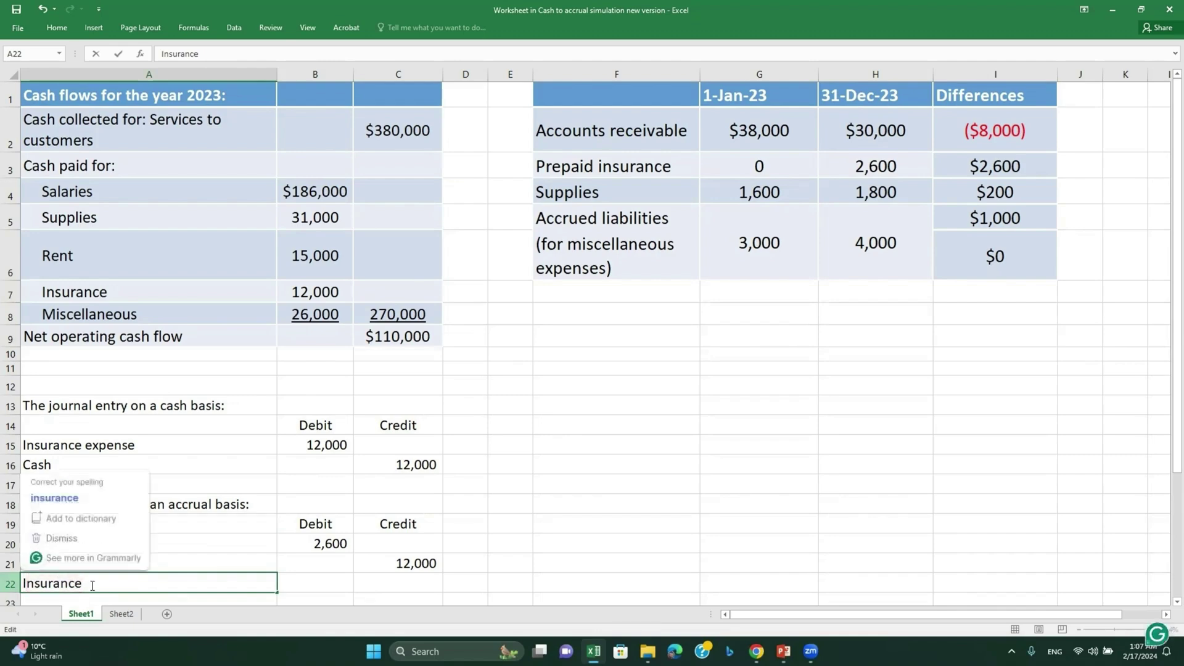
pyautogui.write(' expense')
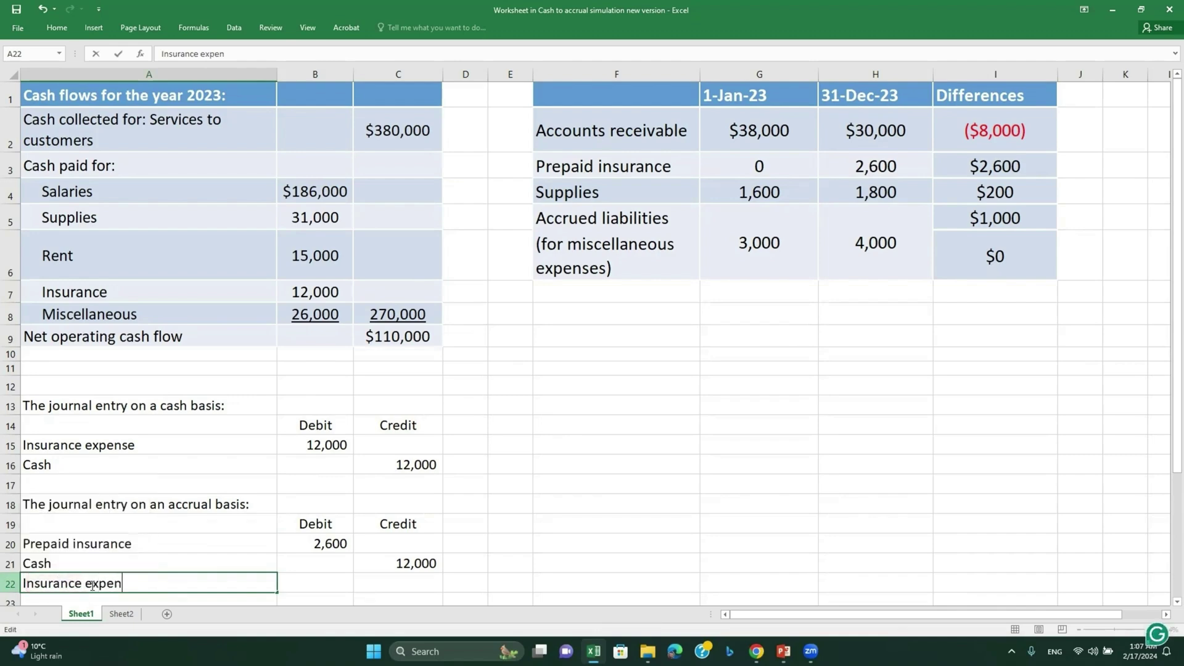
# - Calculate the accrual-basis Insurance expense debit in B22 with the formula =C21-B20
pyautogui.click(309, 581)
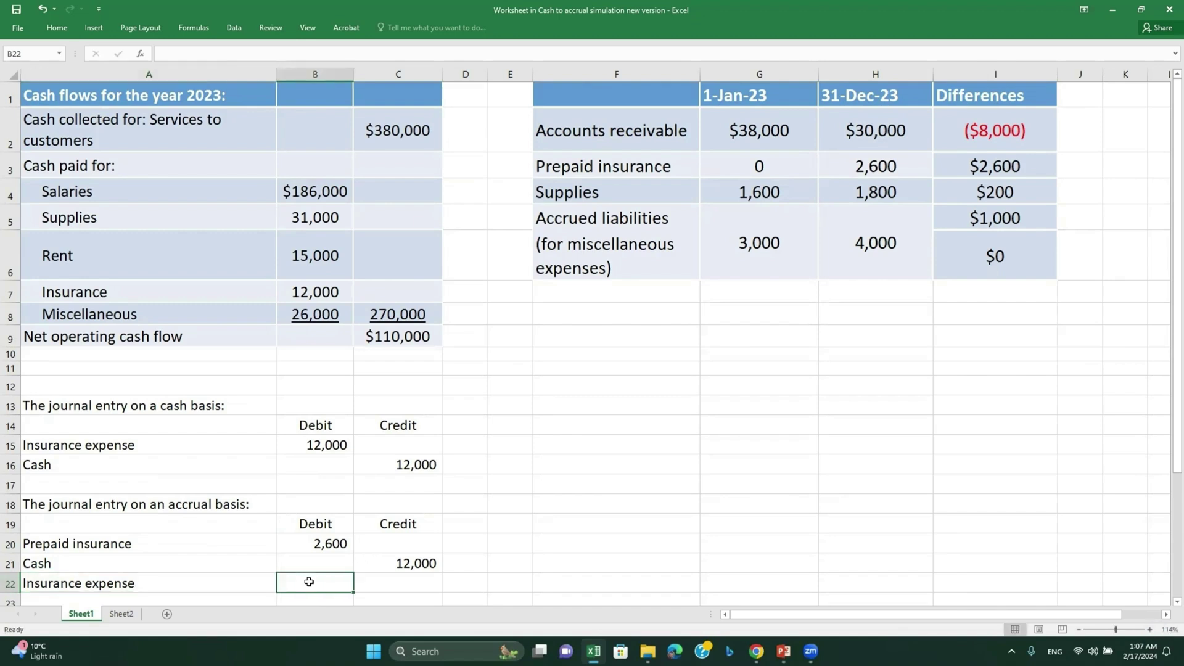
pyautogui.write('=')
pyautogui.click(415, 562)
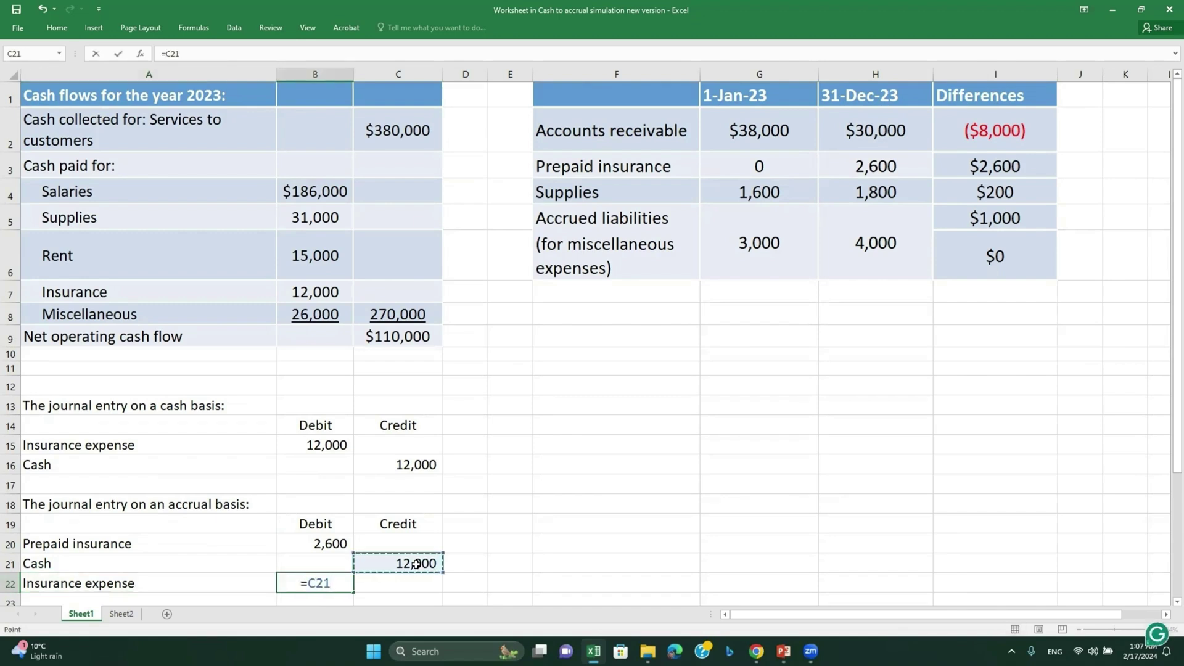
pyautogui.write('-')
pyautogui.click(331, 543)
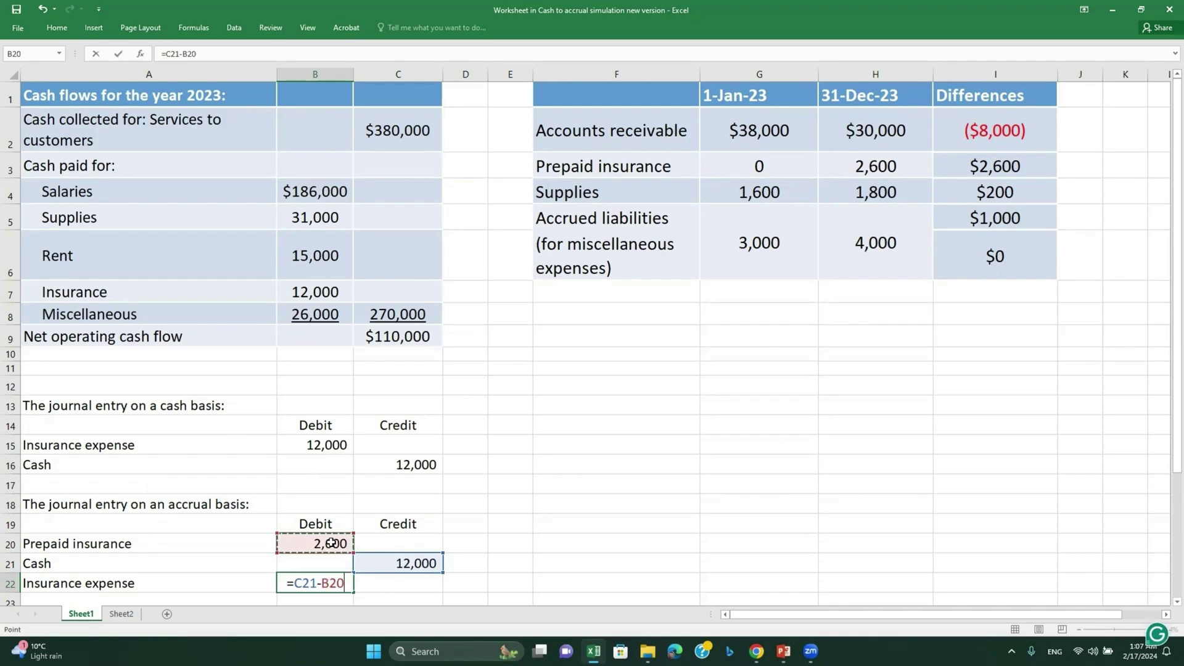
pyautogui.press('Return')
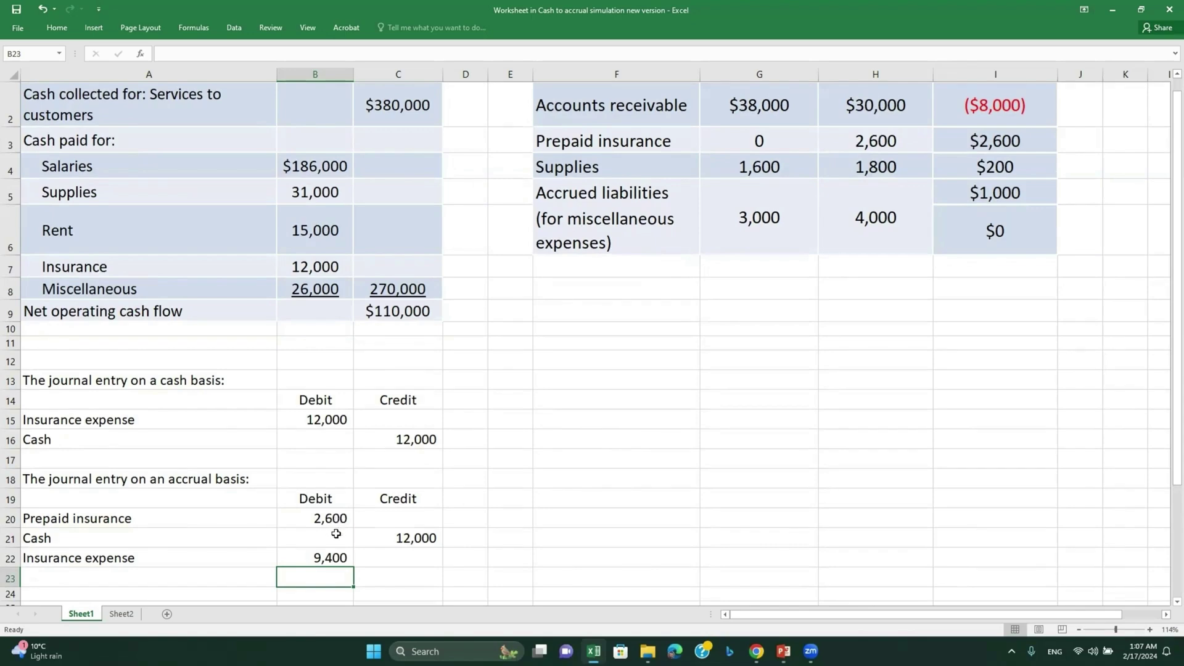
# - Clear the insurance entry lines in A20:C22 and A15:C16, keeping the journal entry headings
pyautogui.scroll(1, 336, 534)
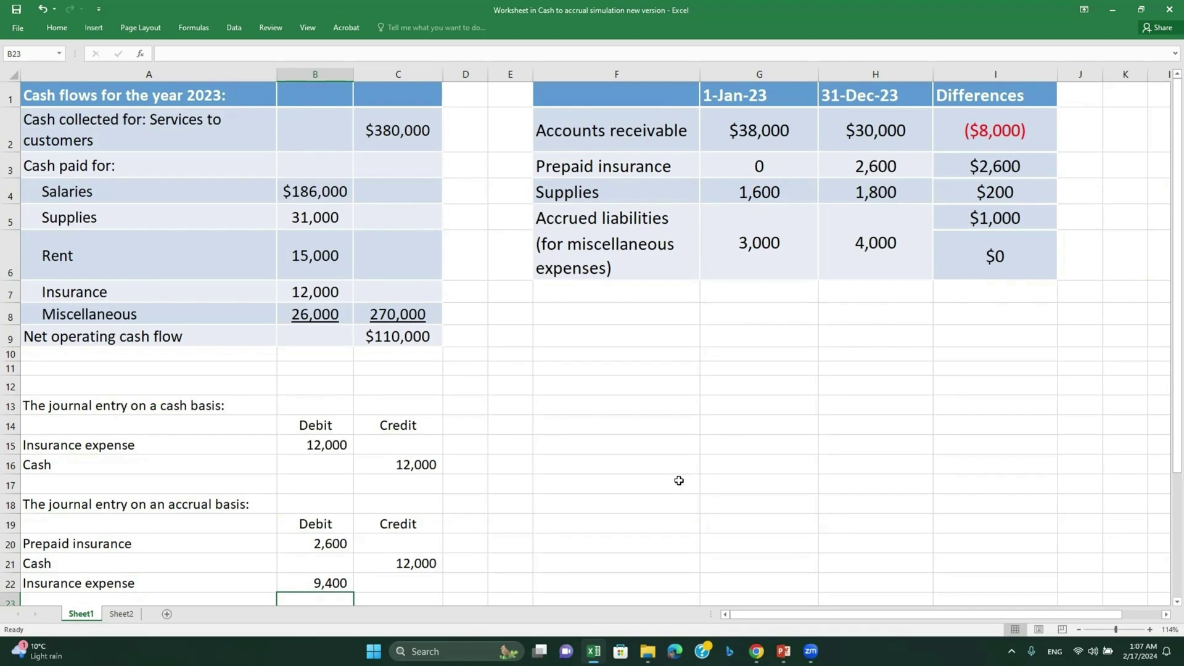
pyautogui.click(975, 166)
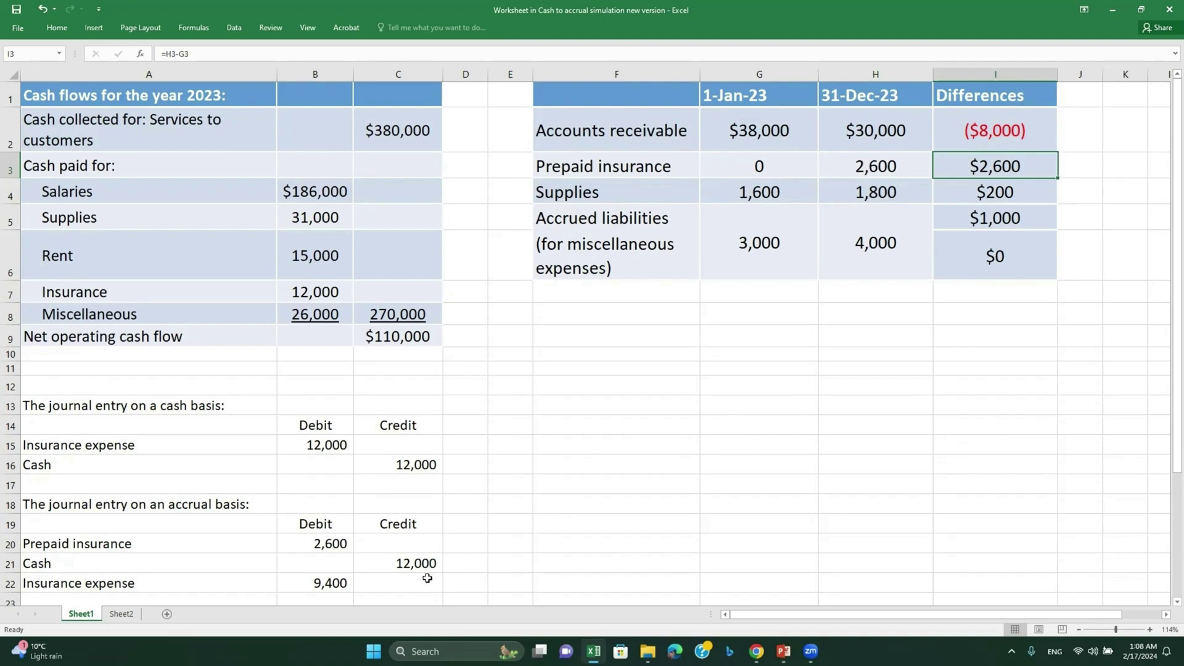
pyautogui.moveTo(411, 582); pyautogui.dragTo(154, 536)
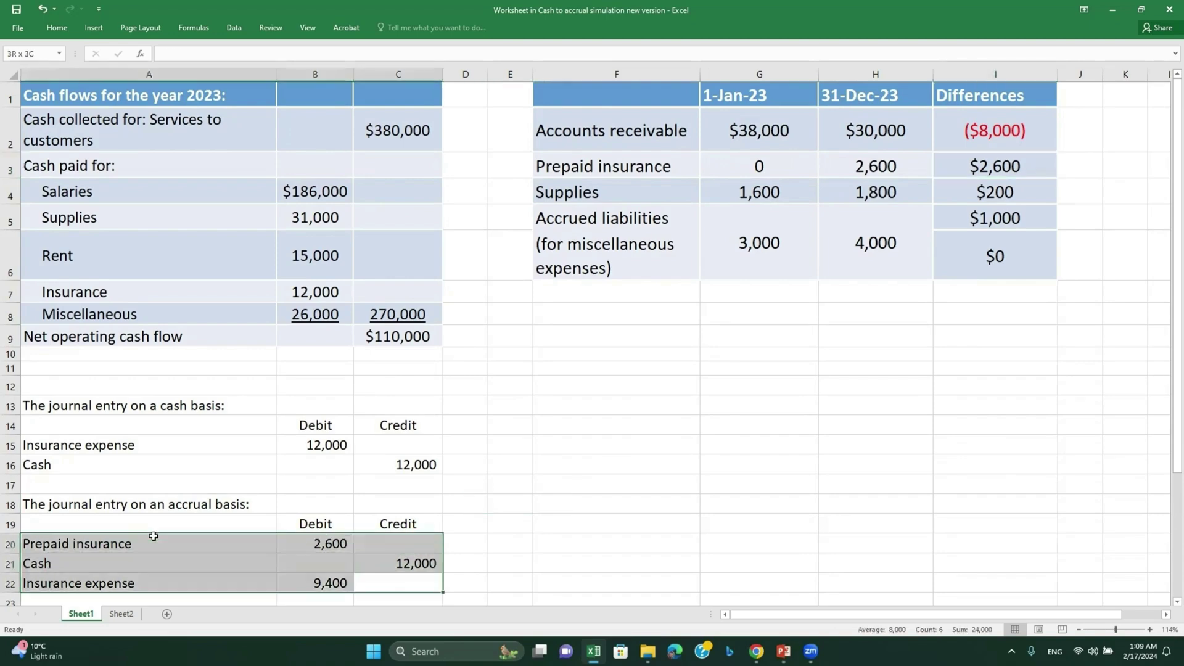
pyautogui.press('Delete')
pyautogui.moveTo(412, 463); pyautogui.dragTo(191, 444)
pyautogui.press('Delete')
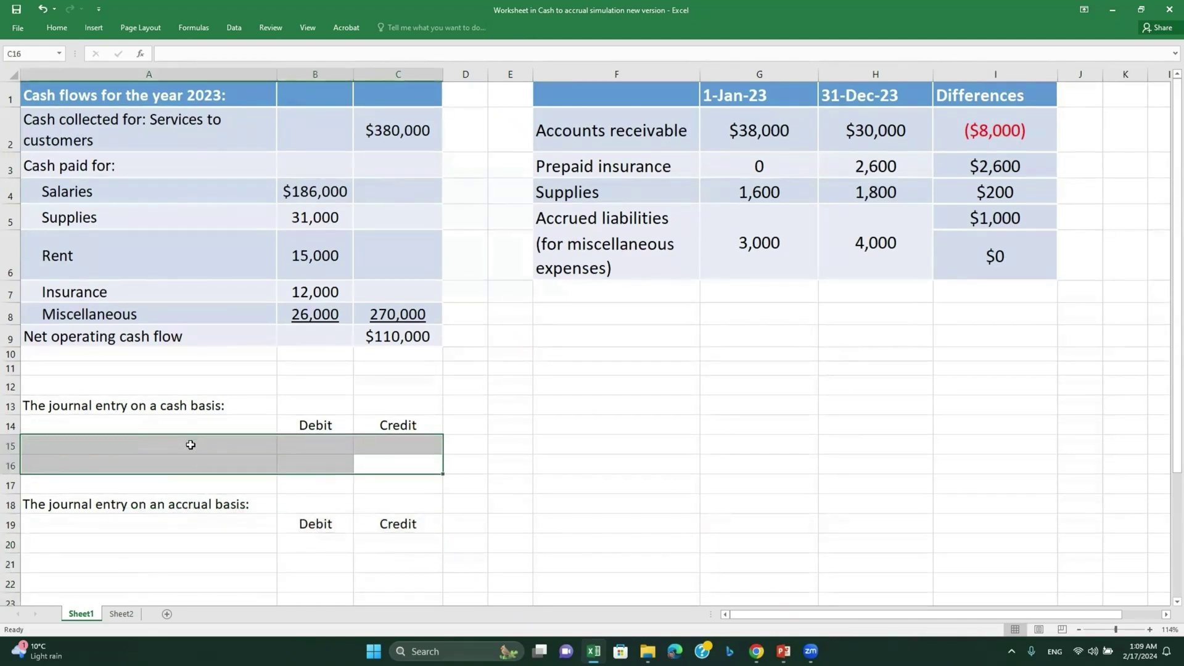
# - Enter Miscellaneous expenses with a debit of 26,000 in row 15 of the cash-basis journal entry
pyautogui.click(191, 445)
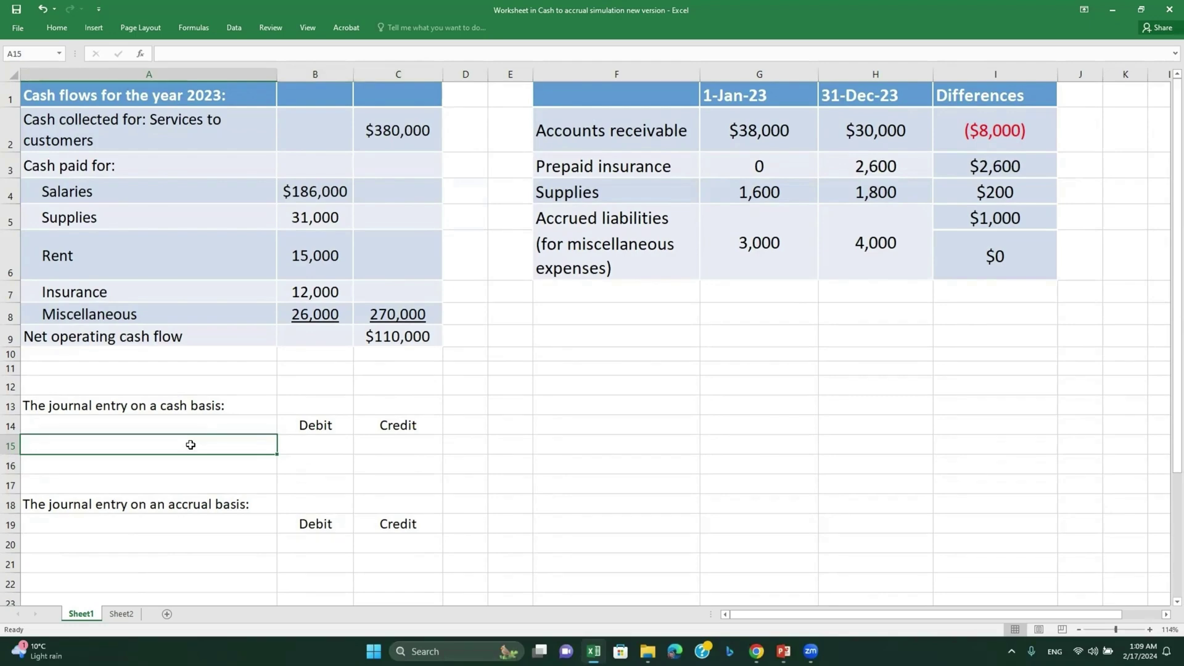
pyautogui.write('Mi')
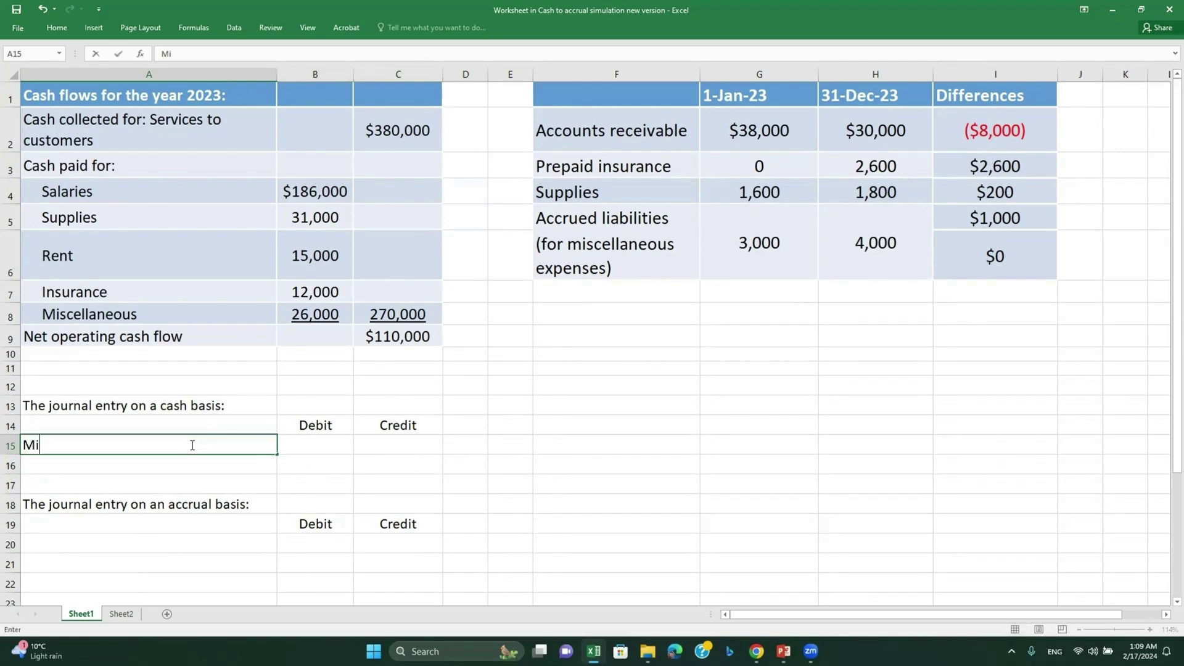
pyautogui.write('scellane')
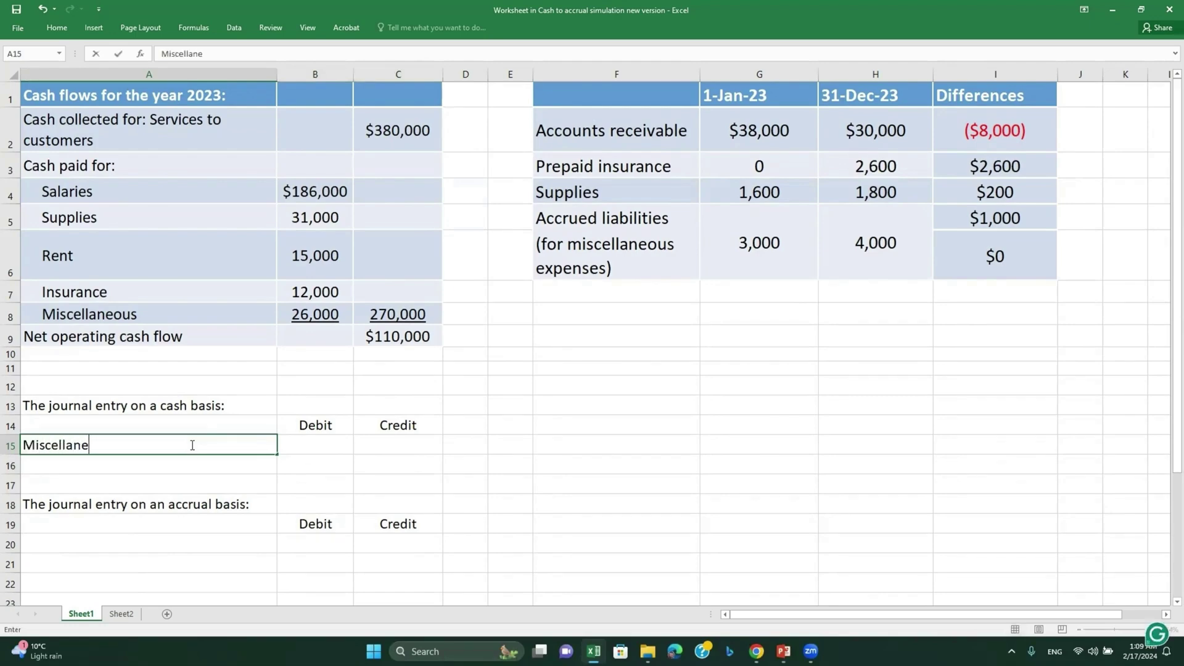
pyautogui.write('ous expenses')
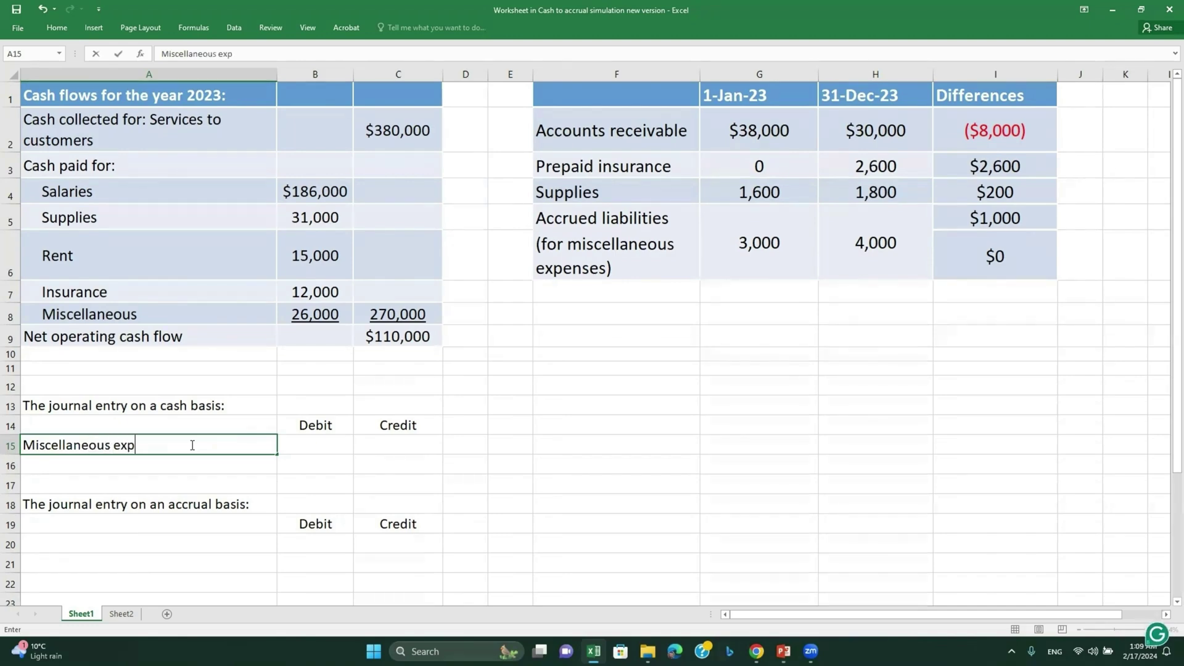
pyautogui.click(302, 444)
pyautogui.write('26000')
pyautogui.press('Return')
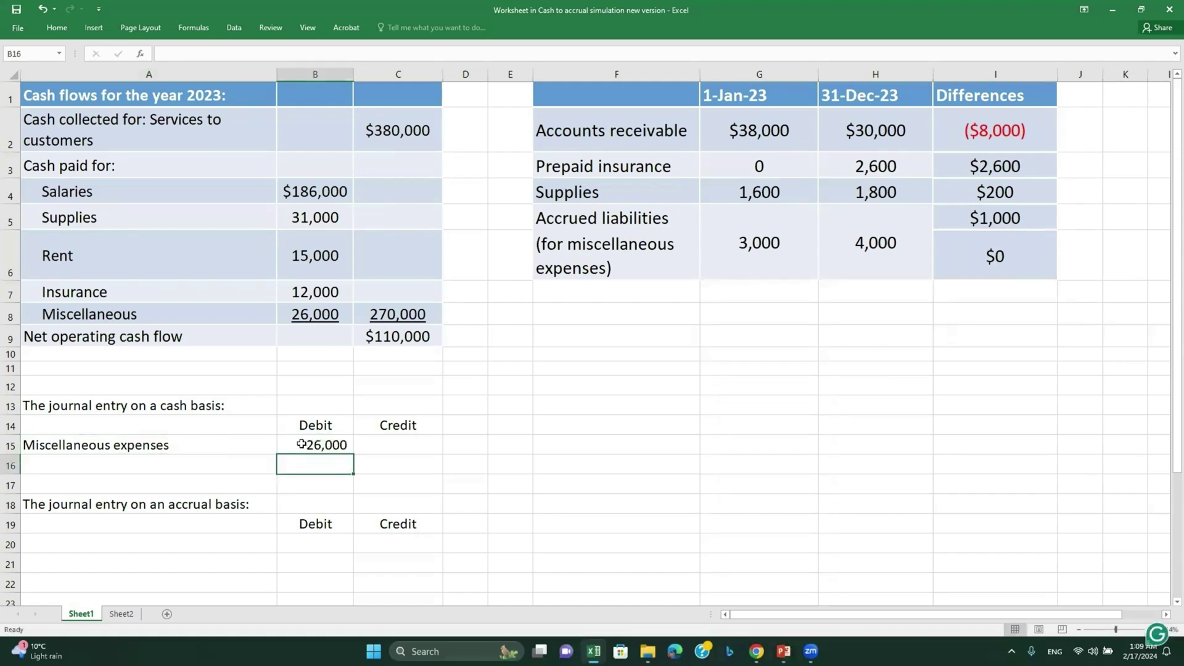
# - Enter Cash with a credit of 26,000 in row 16 to balance the cash-basis entry
pyautogui.click(236, 464)
pyautogui.write('CAsh')
pyautogui.click(413, 466)
pyautogui.write('26000')
pyautogui.press('Return')
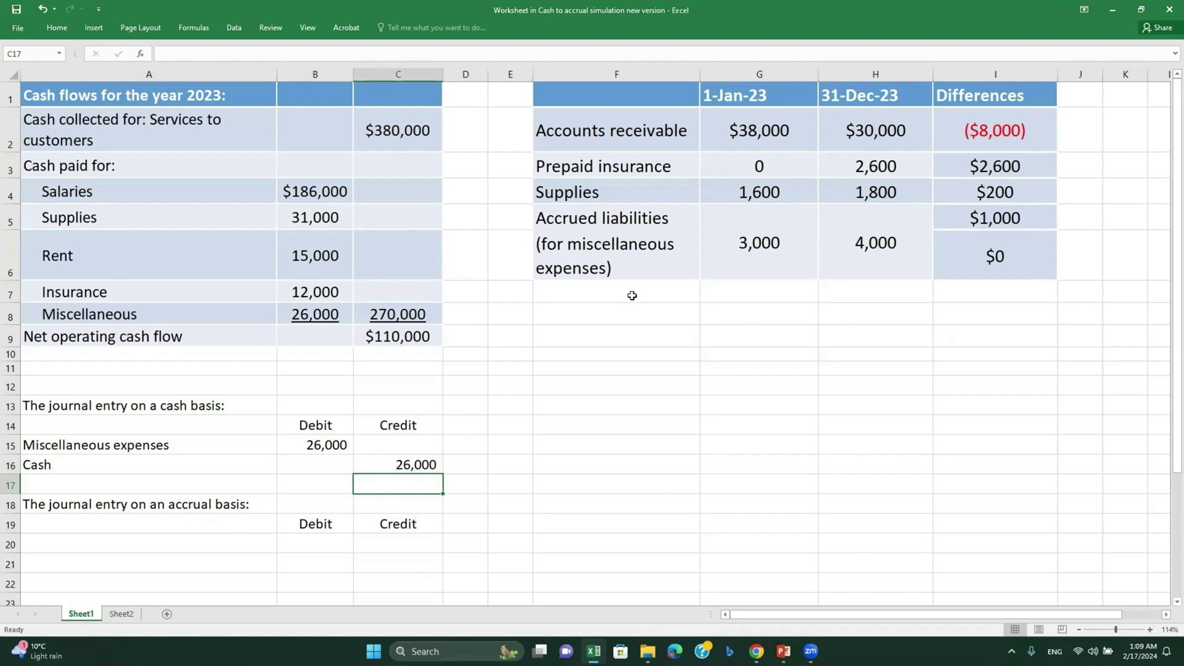
# - Clear the redundant difference formula in I6 beneath the accrued liabilities difference
pyautogui.click(644, 220)
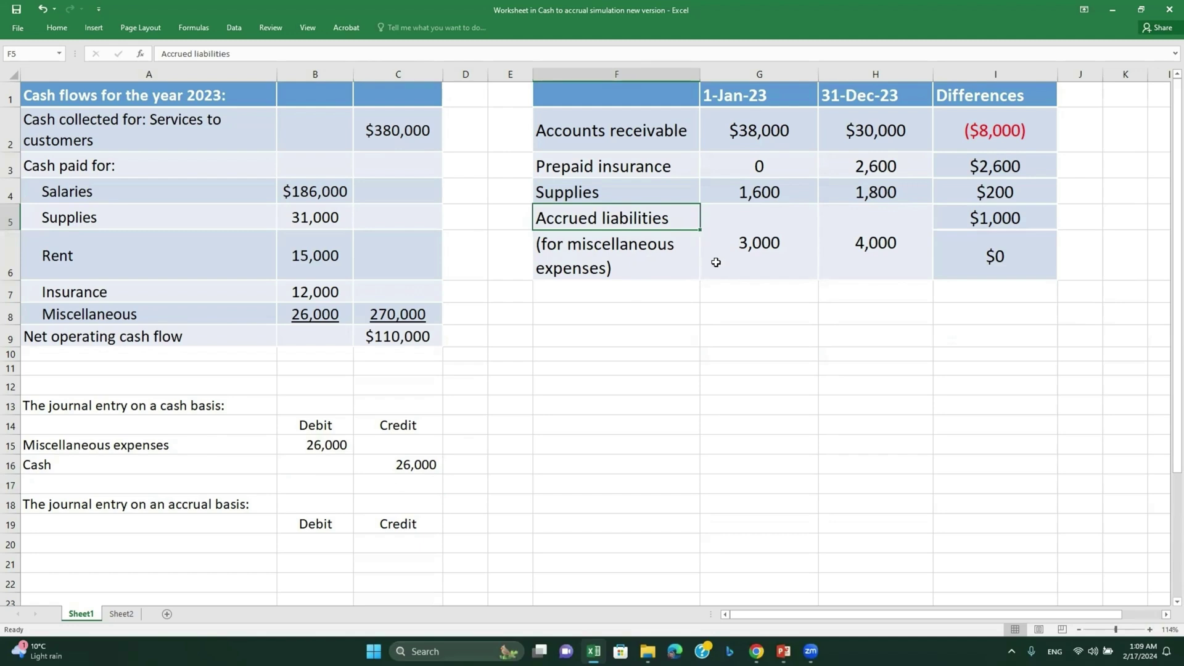
pyautogui.click(965, 239)
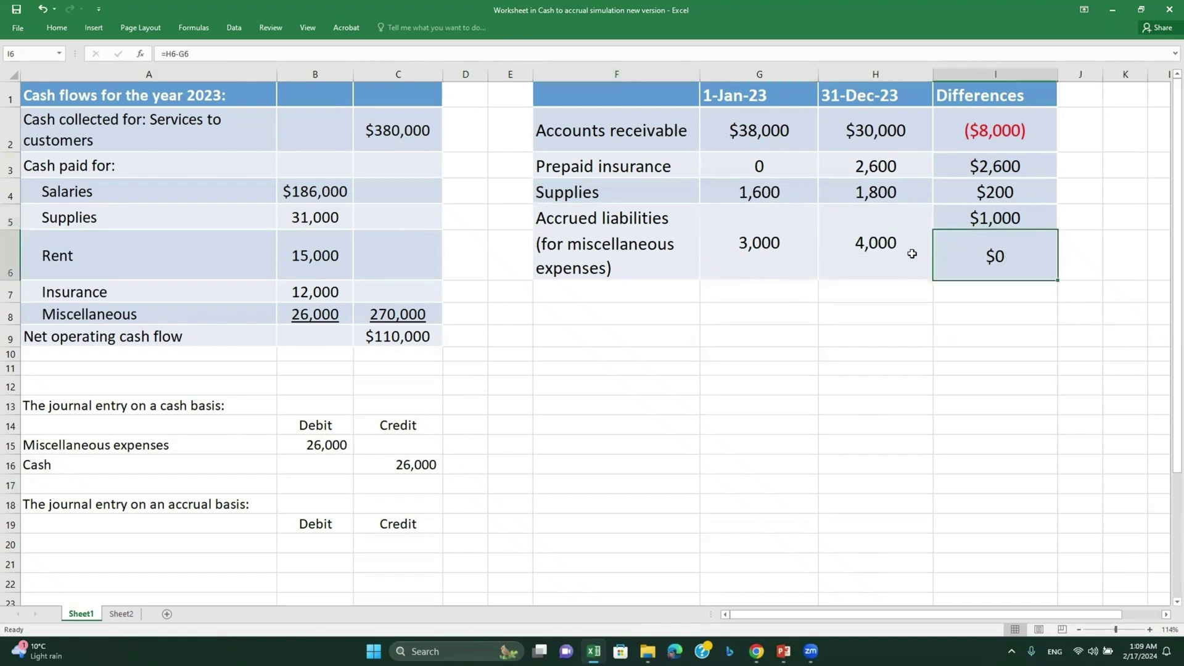
pyautogui.press('BackSpace')
pyautogui.click(958, 219)
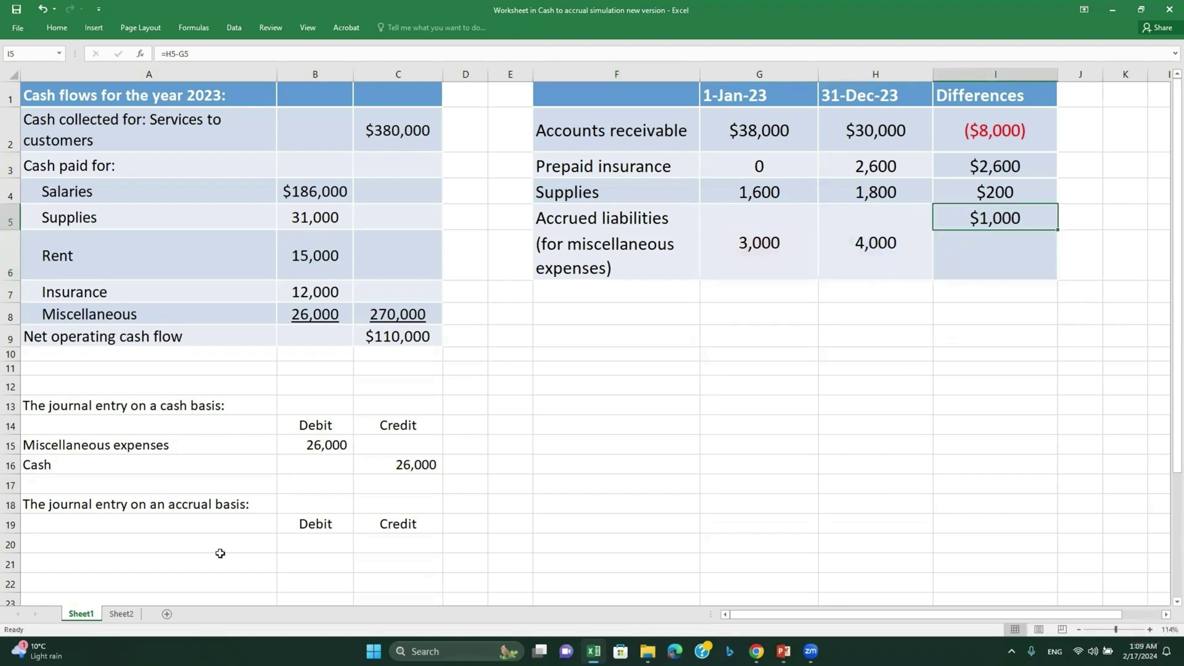
# - Copy the cash-basis Cash line A16:C16 into row 21 of the accrual-basis journal entry
pyautogui.click(163, 538)
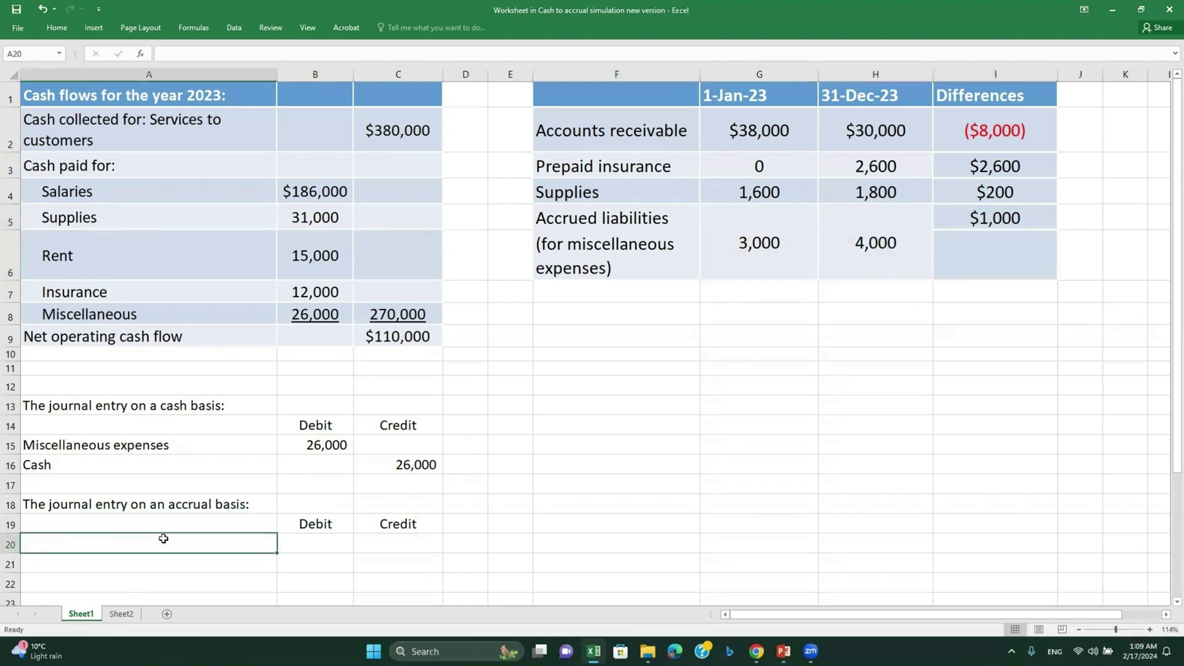
pyautogui.moveTo(129, 463); pyautogui.dragTo(386, 465)
pyautogui.hotkey('ctrl', 'c')
pyautogui.click(221, 558)
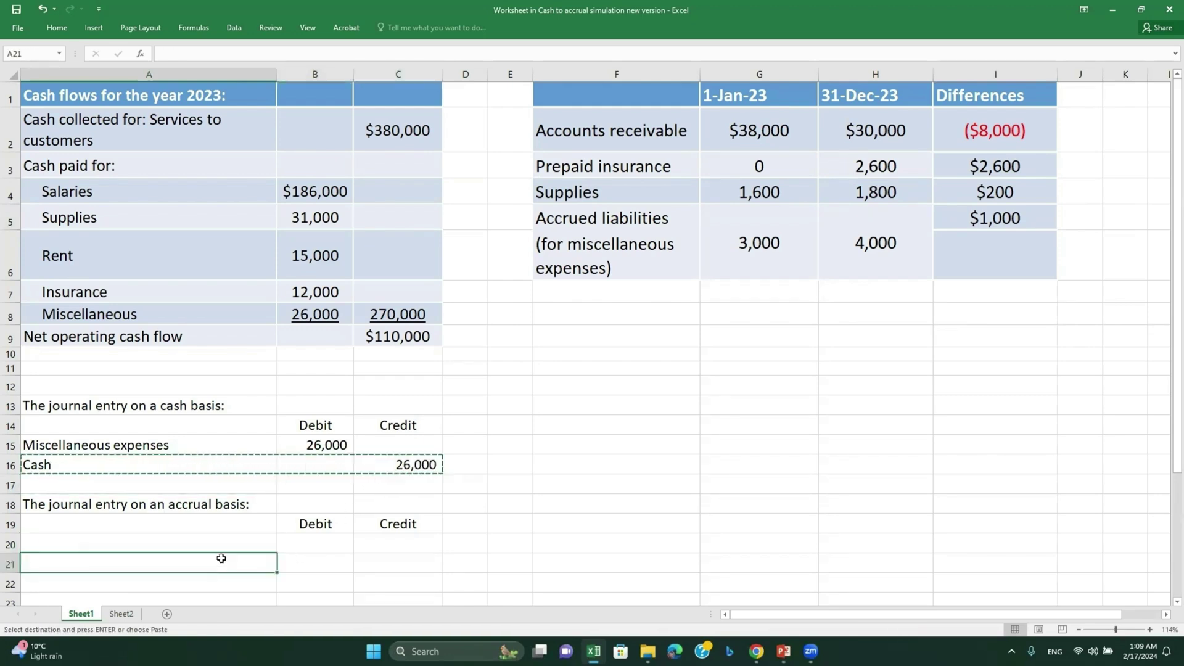
pyautogui.hotkey('ctrl', 'v')
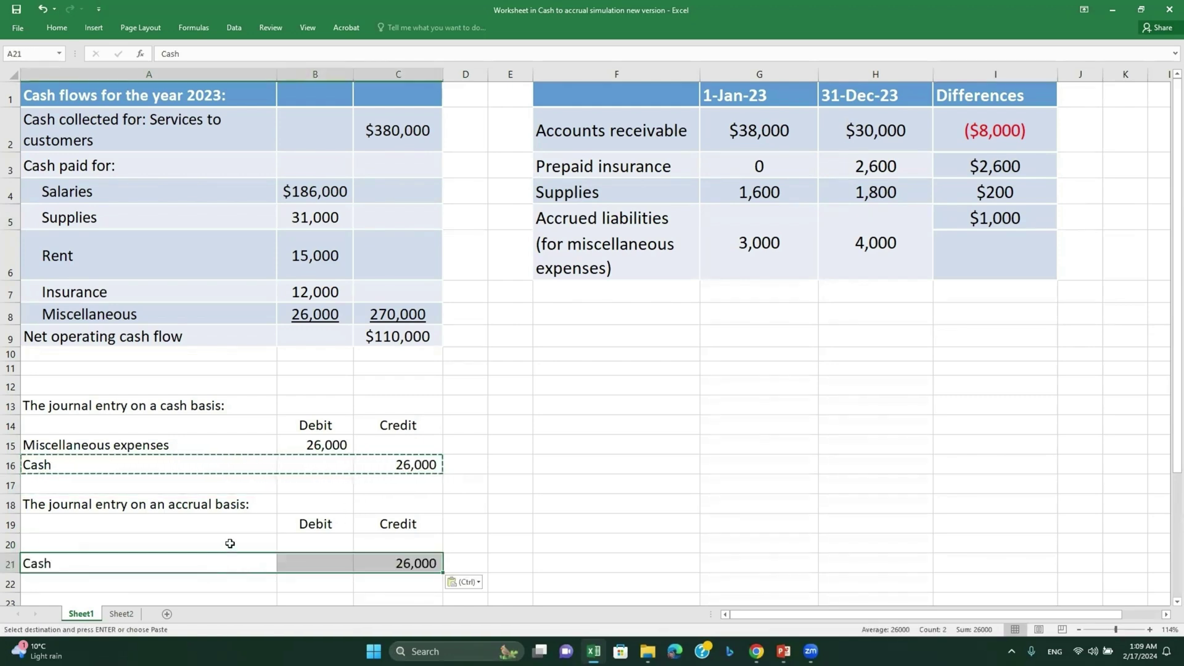
# - Enter Accrued liabilities with a credit of 1,000 in row 22 of the accrual-basis journal entry
pyautogui.click(231, 543)
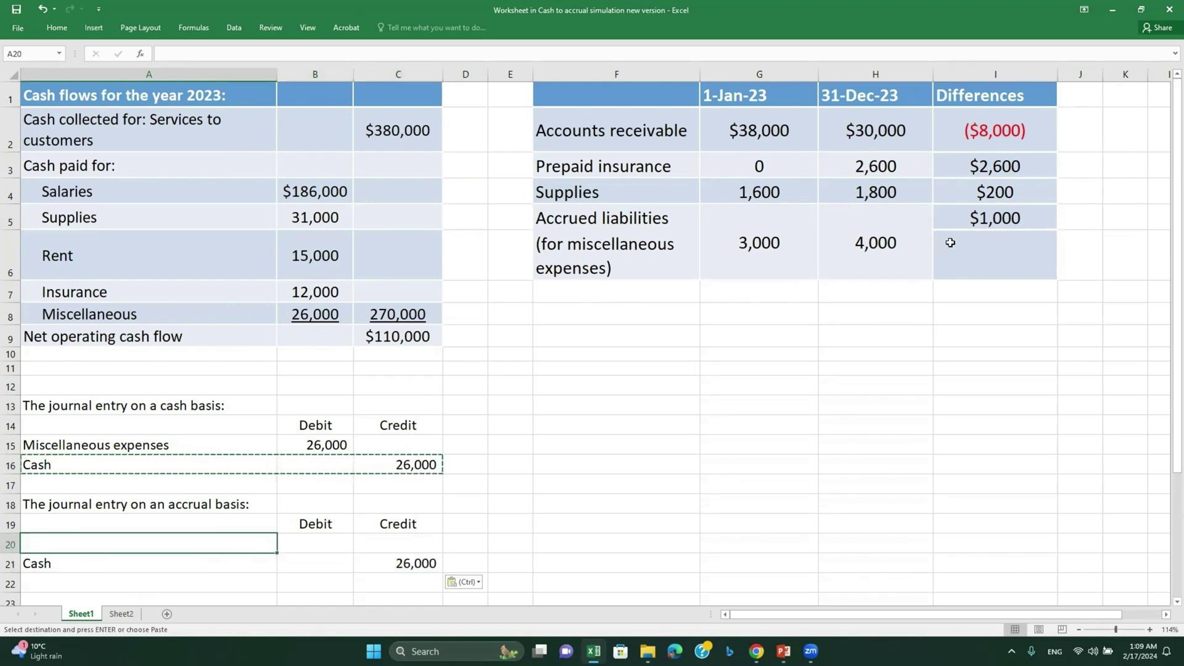
pyautogui.click(195, 582)
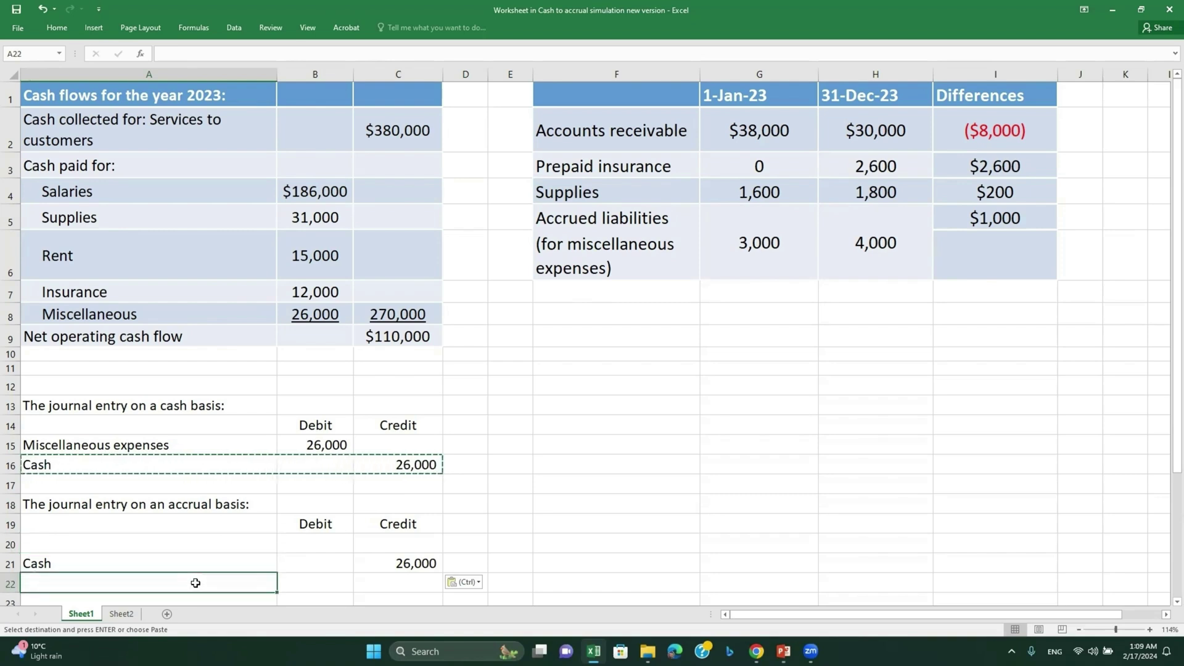
pyautogui.write('A')
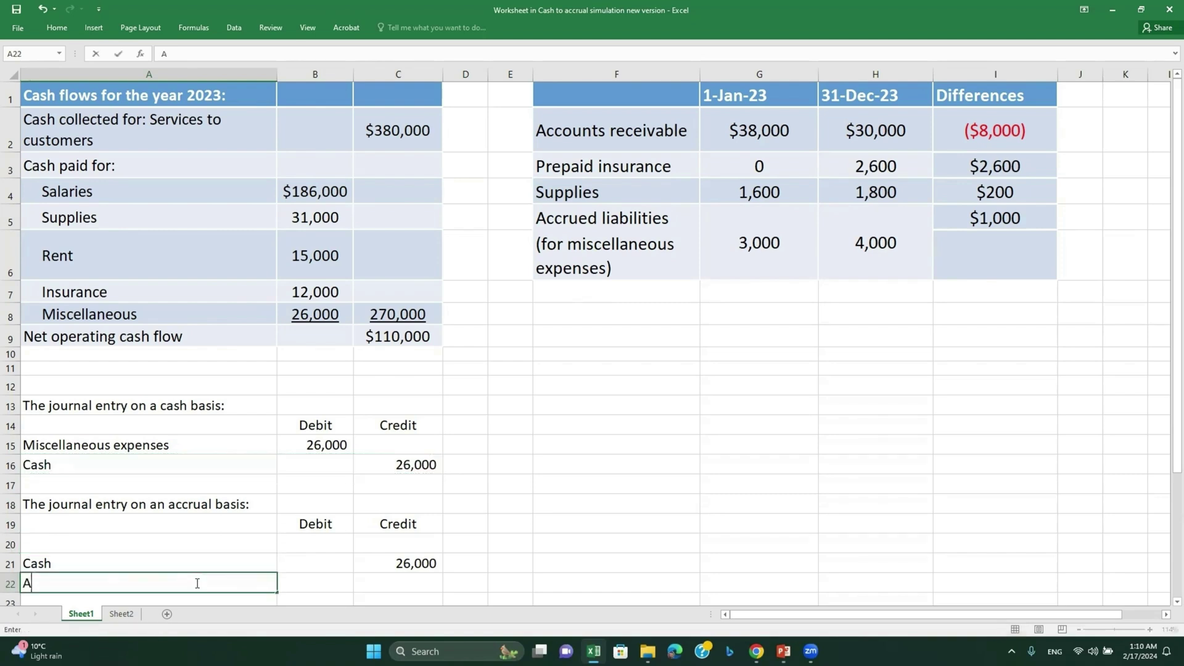
pyautogui.write('ccrue')
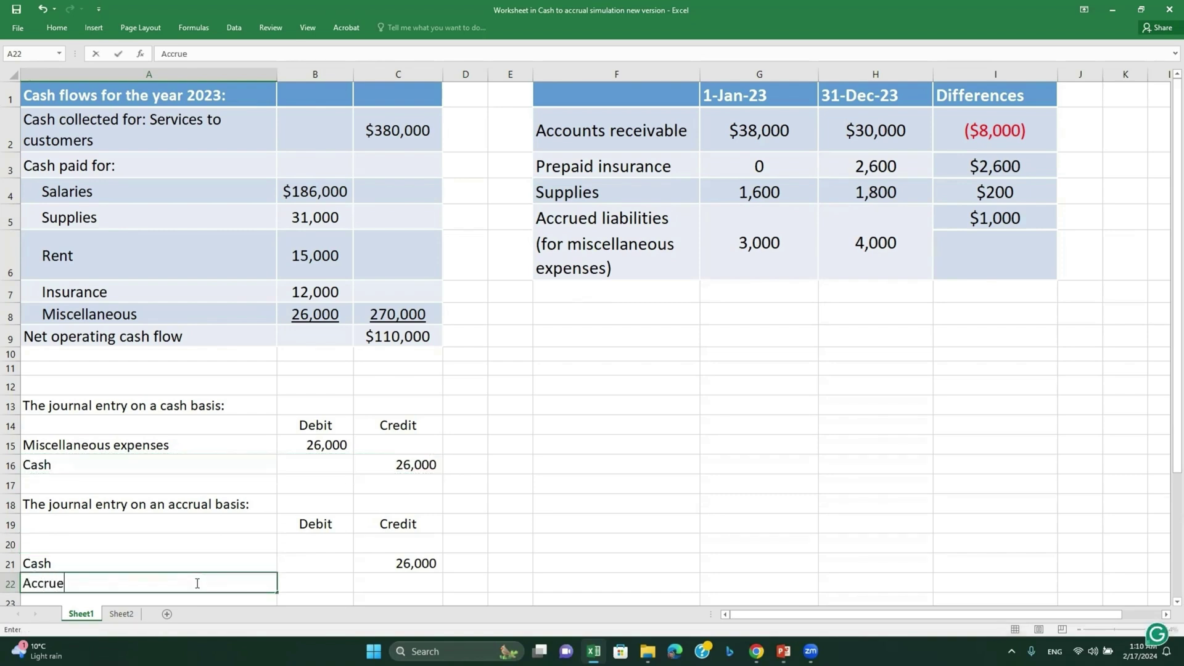
pyautogui.write('d liabilities')
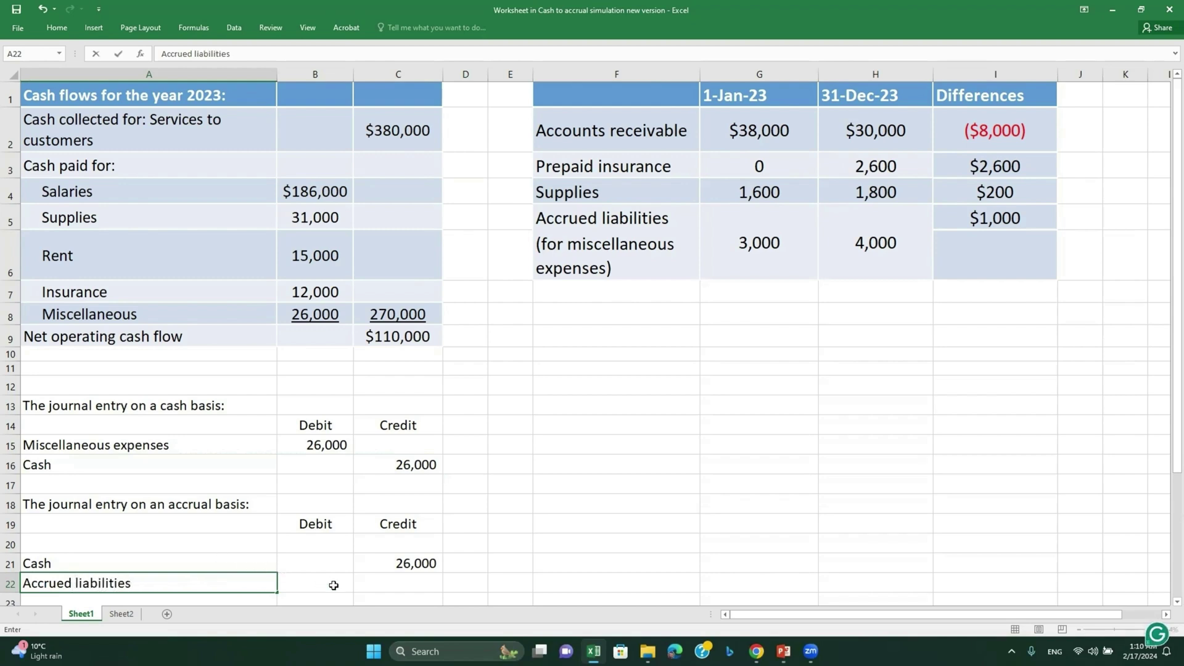
pyautogui.click(400, 579)
pyautogui.write('1000')
pyautogui.hotkey('ctrl', 'Return')
# - Copy the Miscellaneous expenses account name from A15 into A20 of the accrual-basis entry
pyautogui.scroll(-1, 400, 579)
pyautogui.click(132, 523)
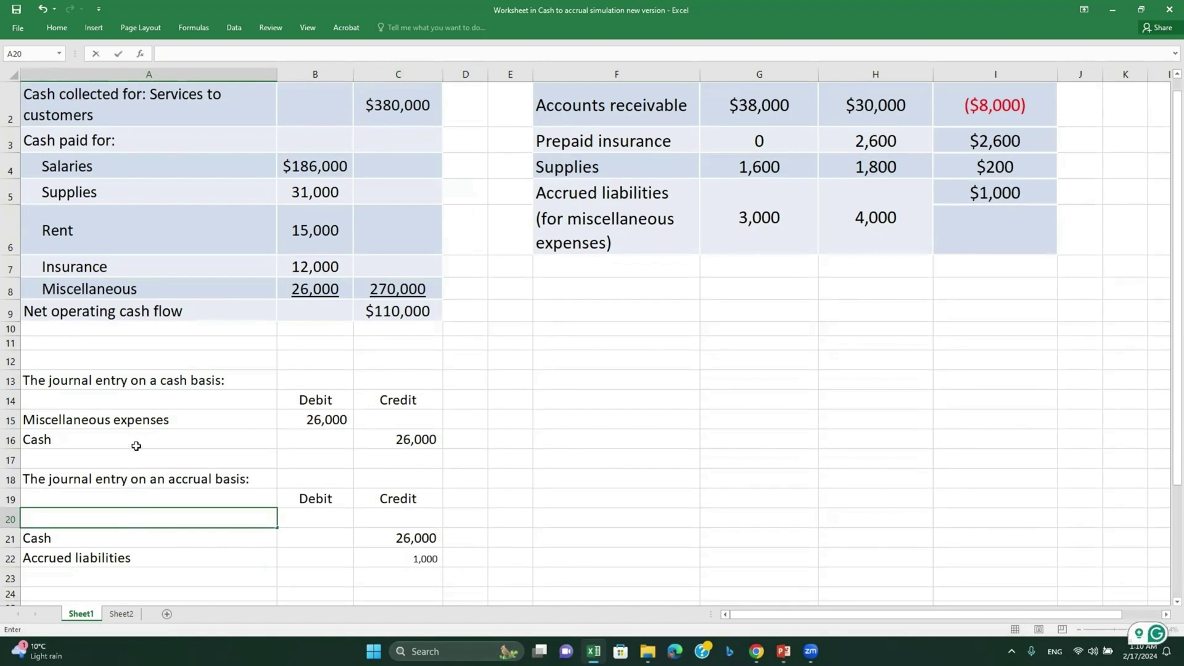
pyautogui.click(136, 427)
pyautogui.hotkey('ctrl', 'c')
pyautogui.click(102, 512)
pyautogui.hotkey('ctrl', 'v')
# - Calculate the accrual-basis Miscellaneous expenses debit in B20 with the formula =C21+C22
pyautogui.click(337, 518)
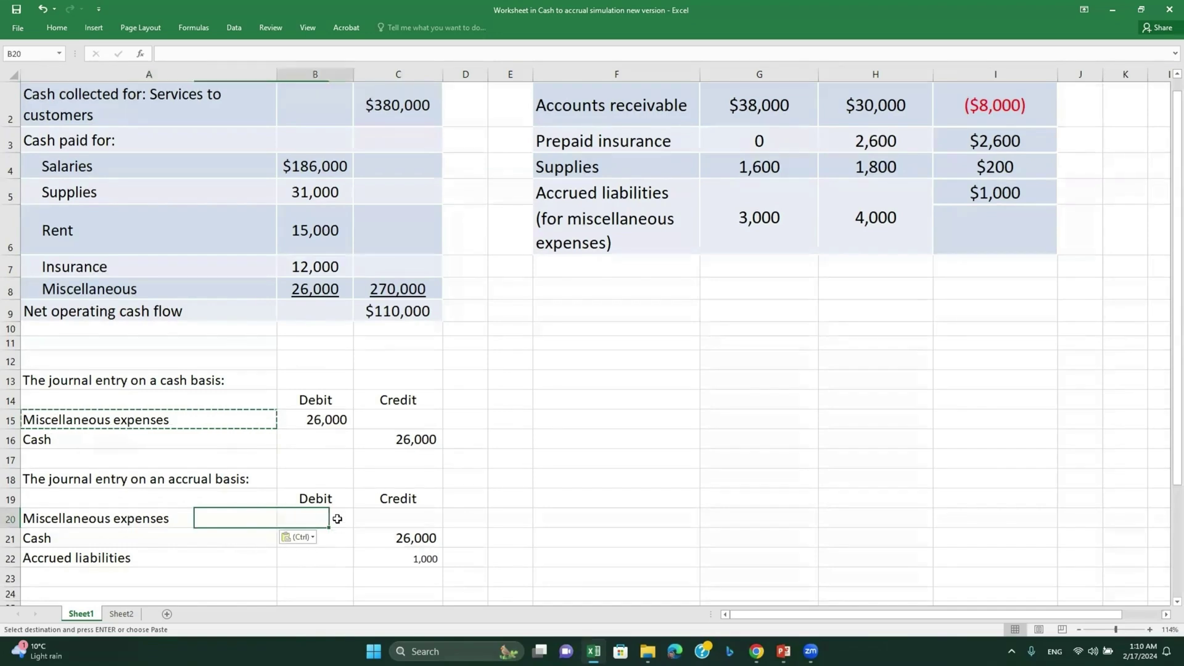
pyautogui.write('=')
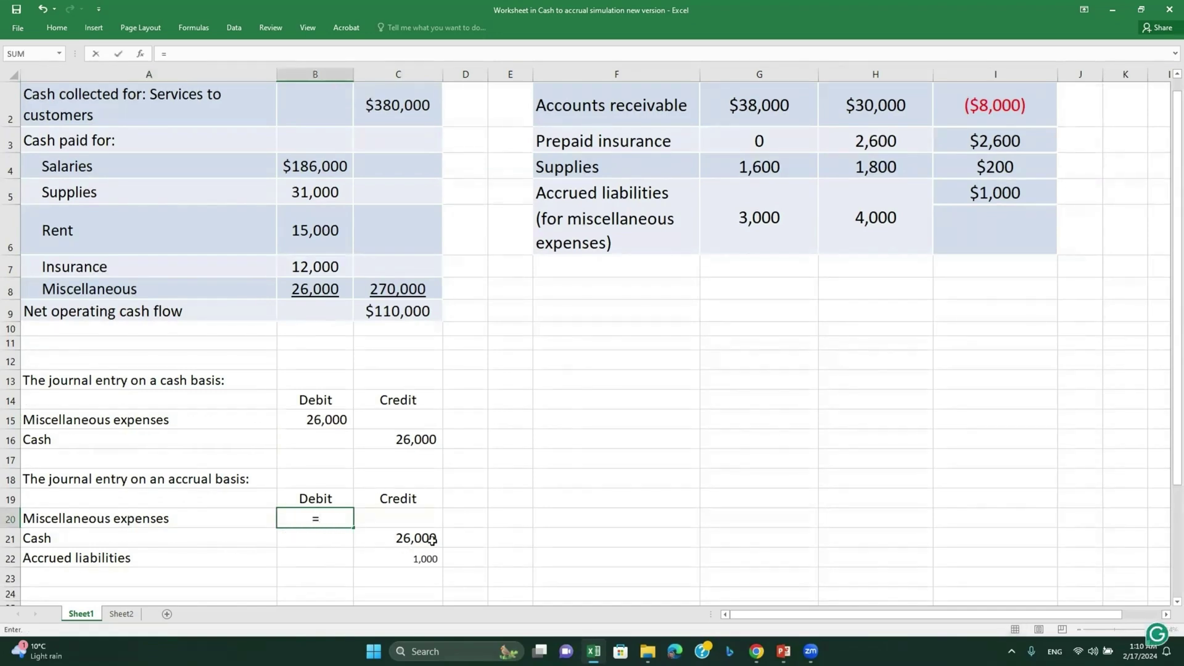
pyautogui.click(431, 540)
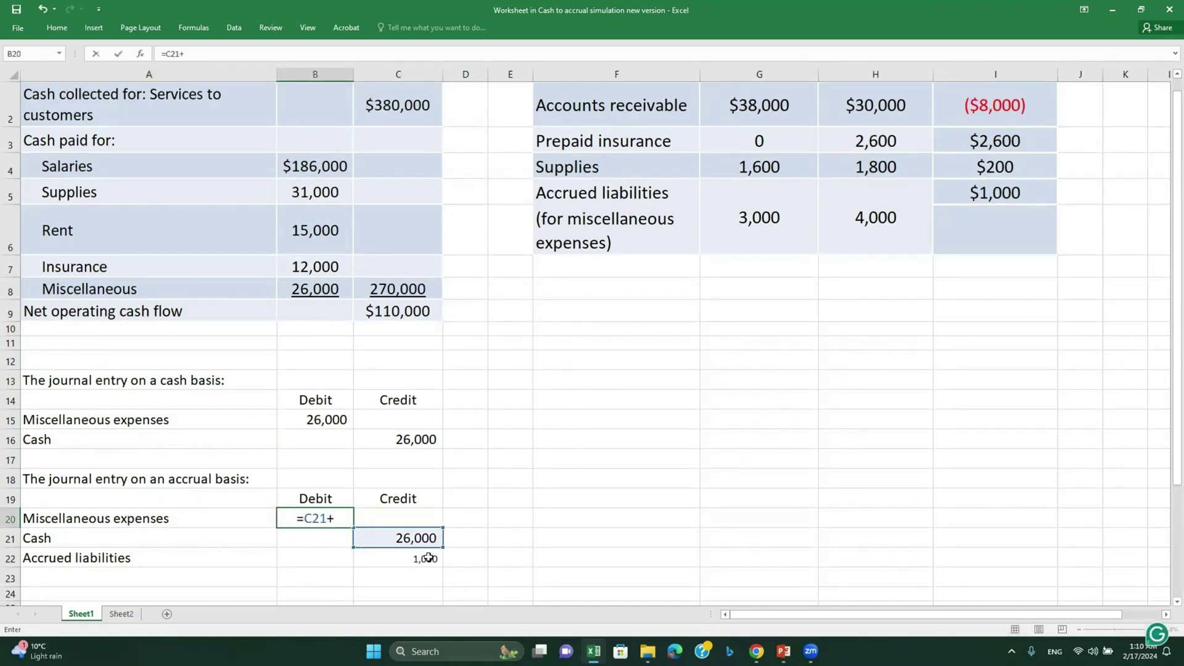
pyautogui.click(427, 558)
pyautogui.press('Return')
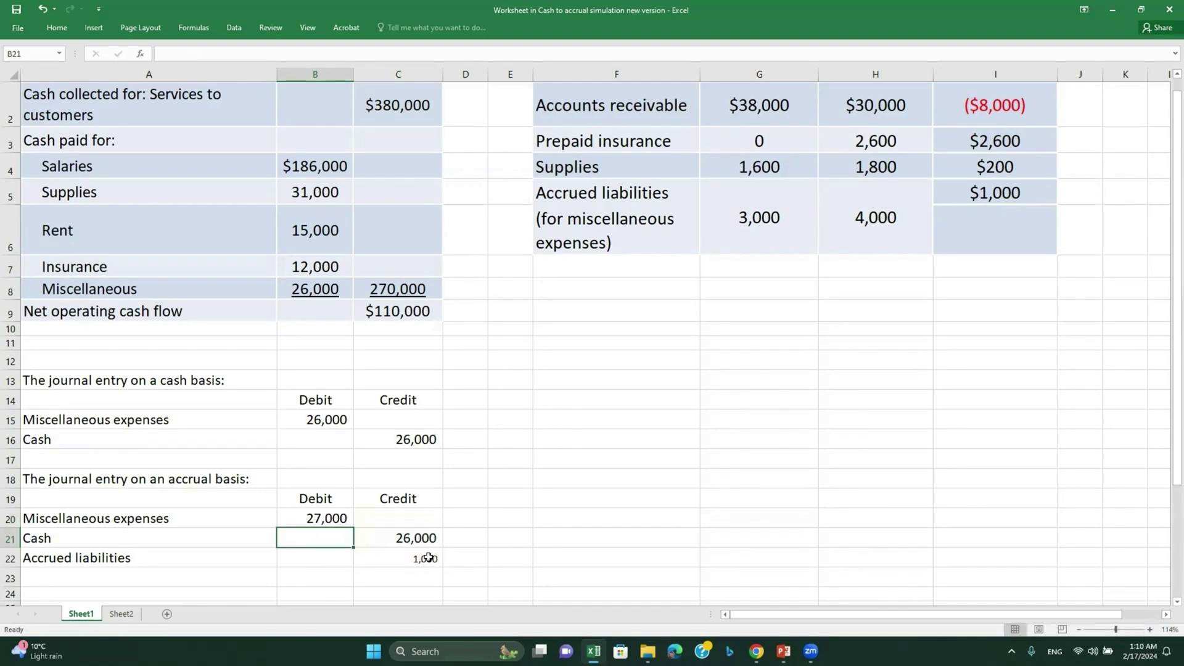
# - Check the Miscellaneous expenses debit in B20 against the Cash and Accrued liabilities credits in C21:C22
pyautogui.click(331, 518)
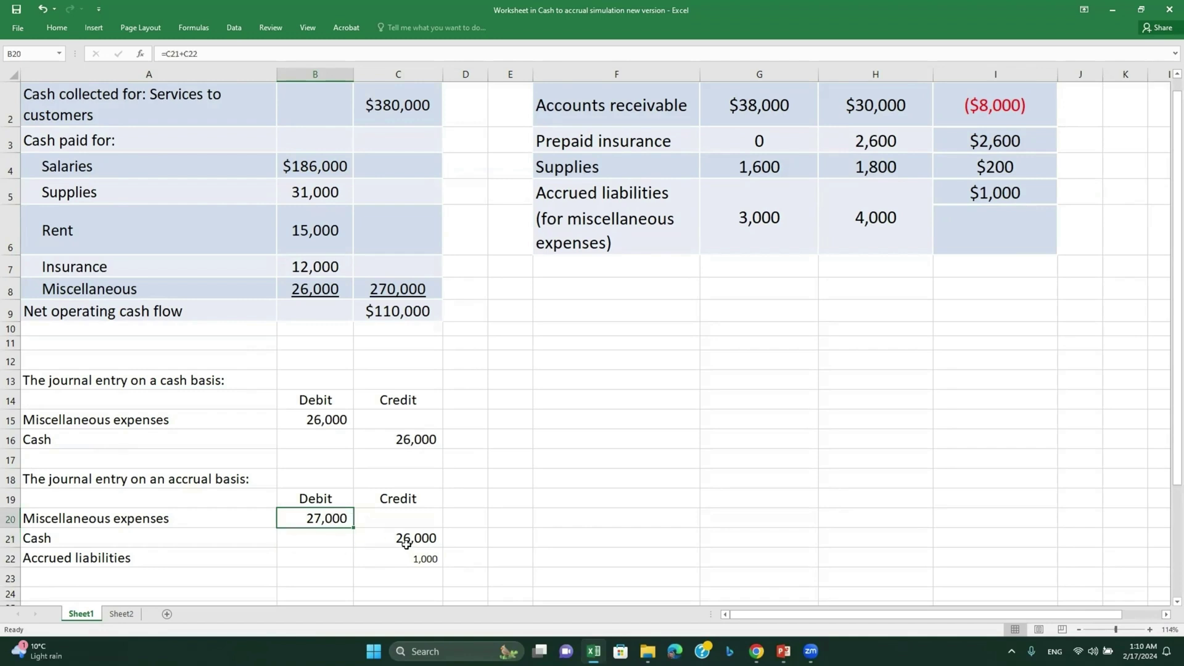
pyautogui.moveTo(409, 538); pyautogui.dragTo(406, 557)
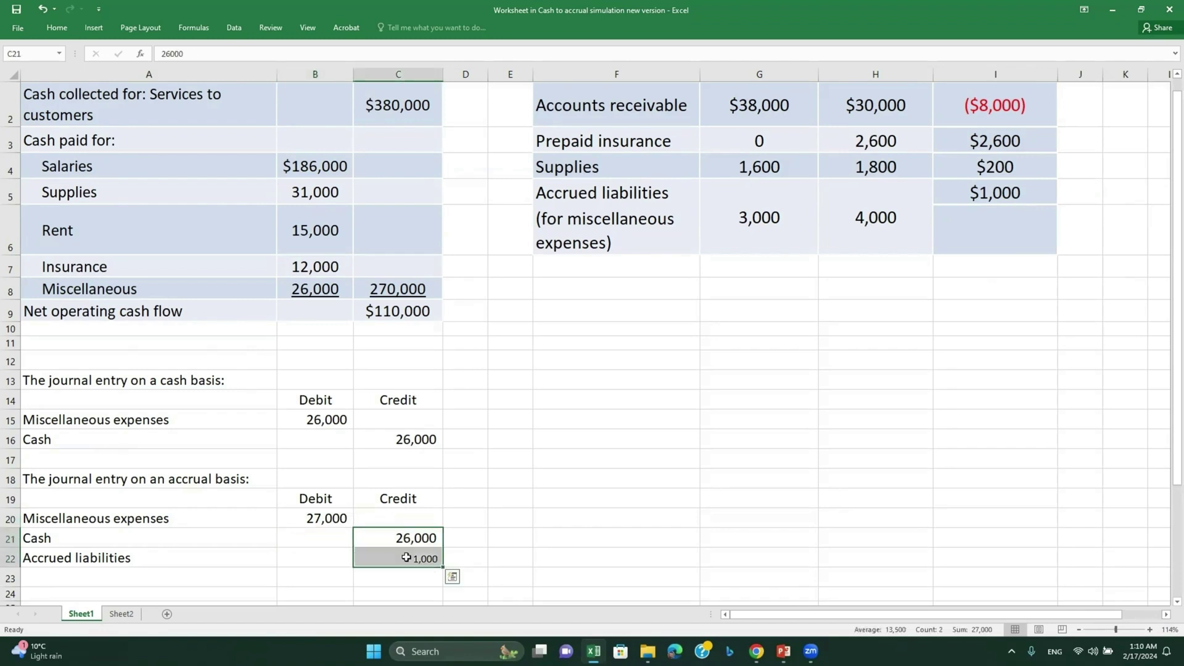
pyautogui.scroll(1, 406, 557)
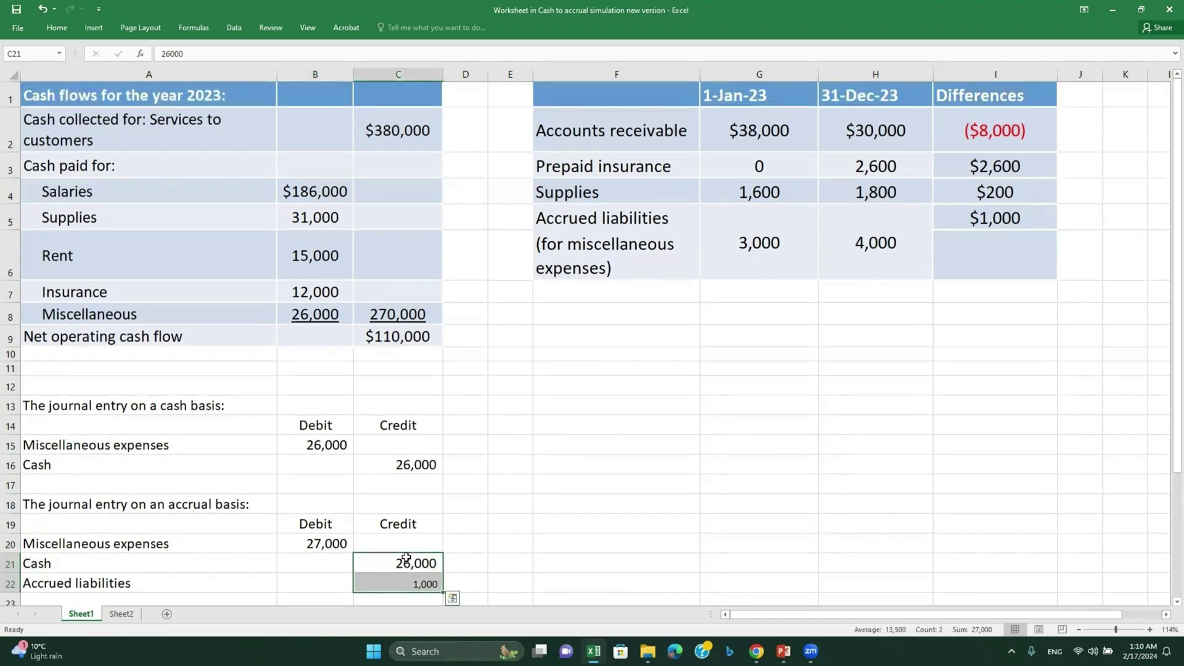
pyautogui.scroll(-1, 407, 557)
pyautogui.scroll(-1, 406, 557)
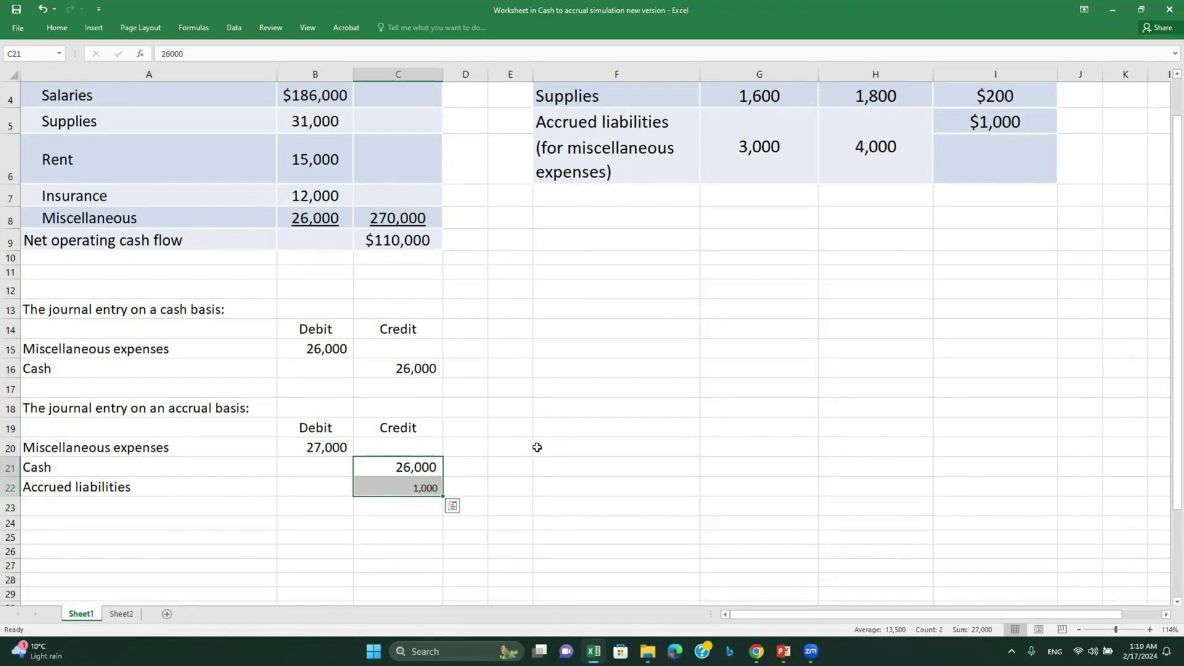
pyautogui.scroll(1, 537, 447)
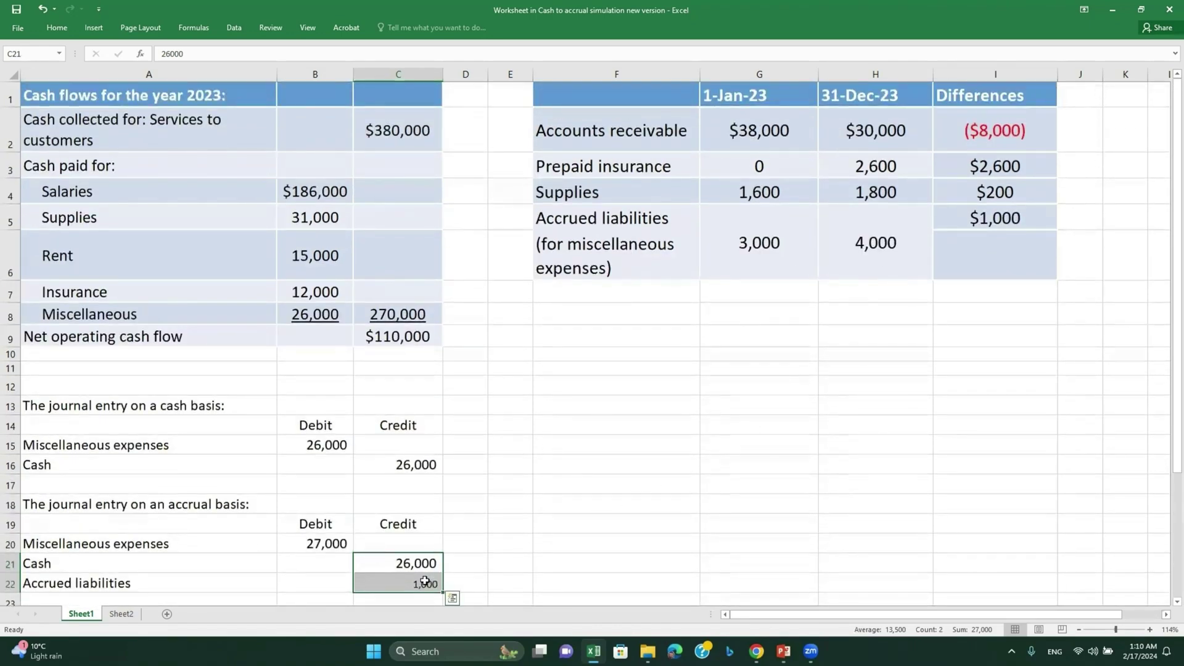
pyautogui.click(320, 546)
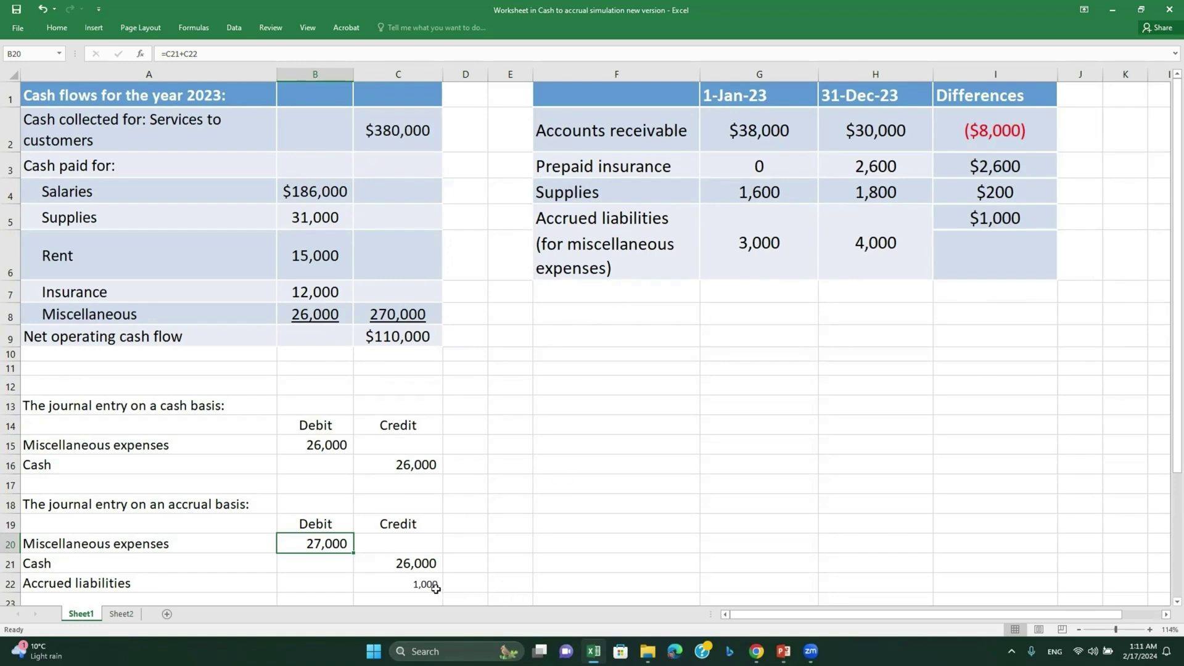
# - Clear the miscellaneous expense entry lines in A20:C22 and A15:C16, keeping the journal entry headings
pyautogui.moveTo(435, 589); pyautogui.dragTo(168, 549)
pyautogui.press('Delete')
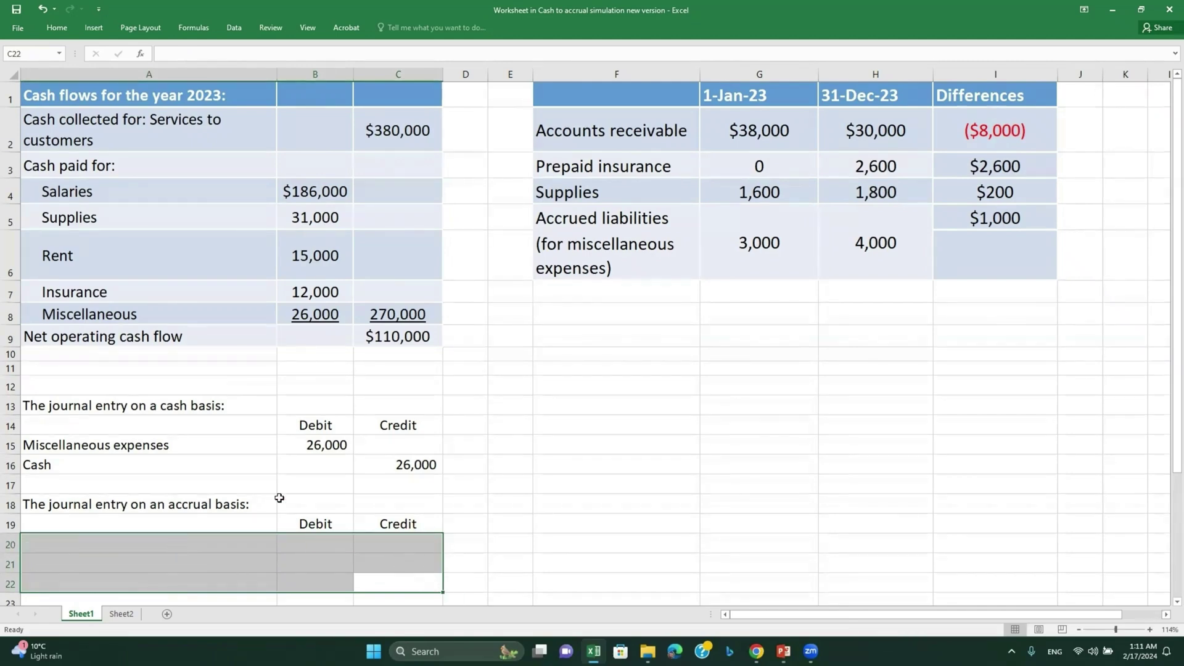
pyautogui.moveTo(383, 463); pyautogui.dragTo(186, 445)
pyautogui.press('Delete')
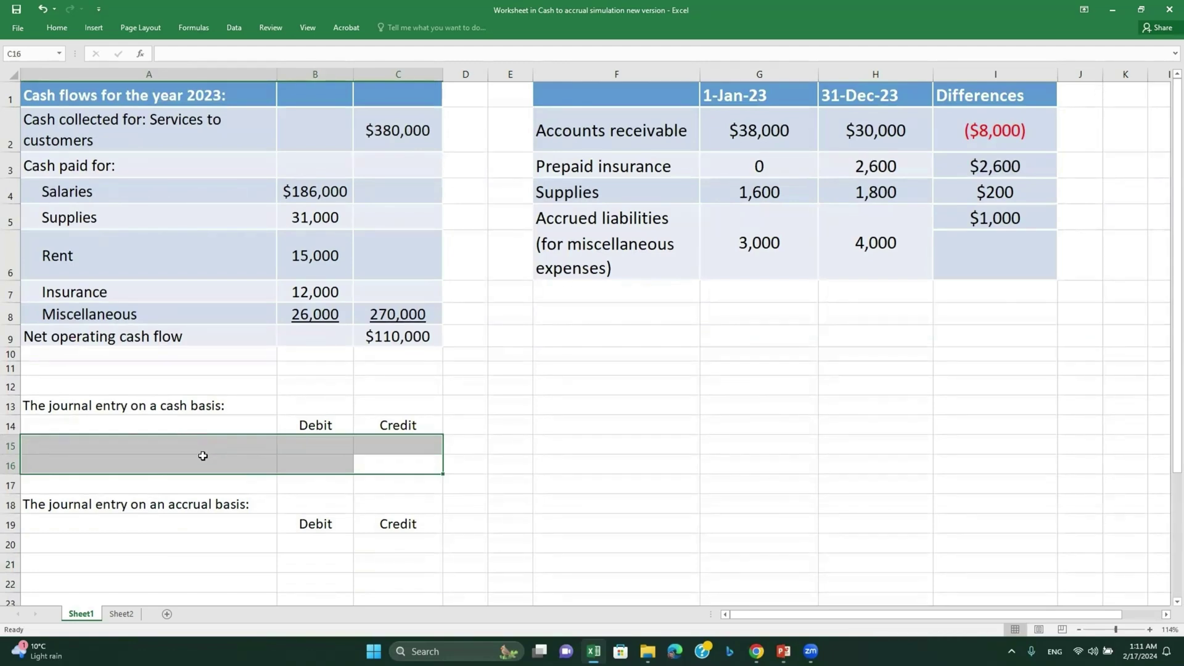
pyautogui.click(203, 373)
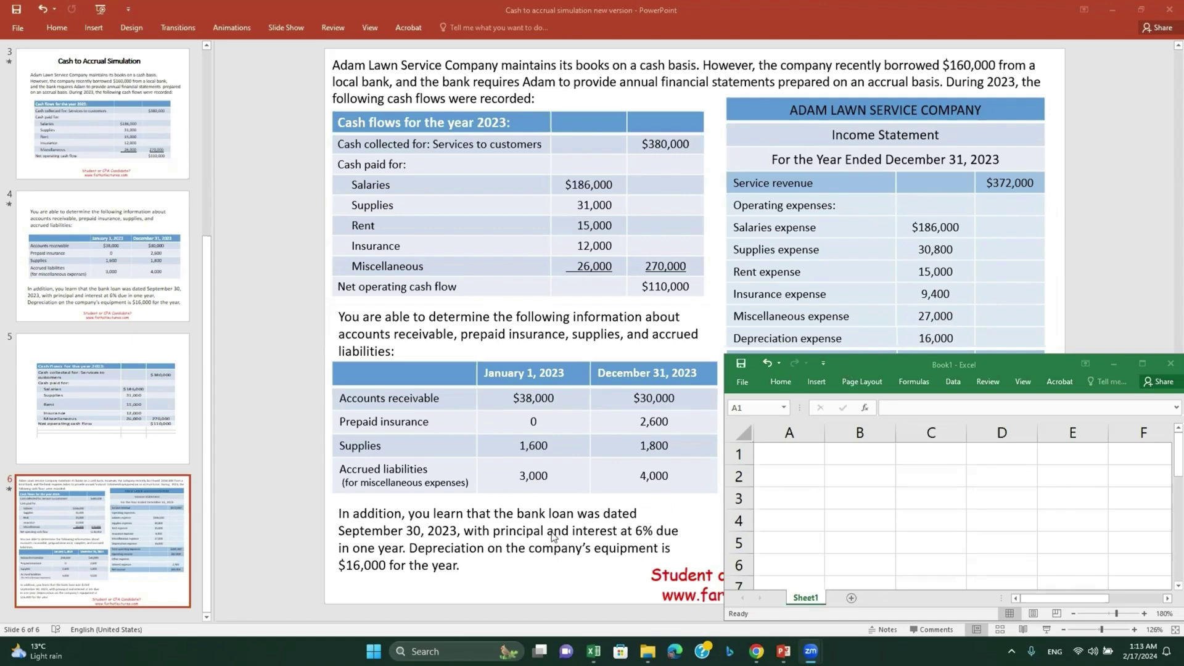
# - Move the Book1 workbook window lower over the slide and calculate the loan interest in A1 with =160000*6%*3/12
pyautogui.click(939, 363)
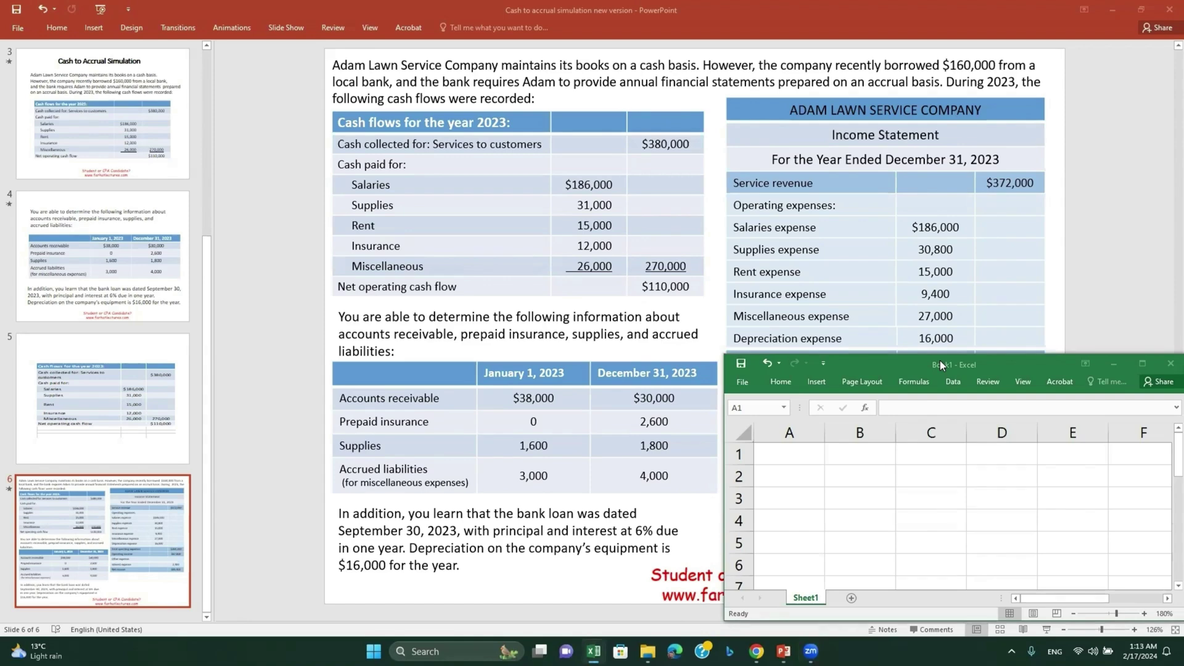
pyautogui.moveTo(940, 364); pyautogui.dragTo(950, 402)
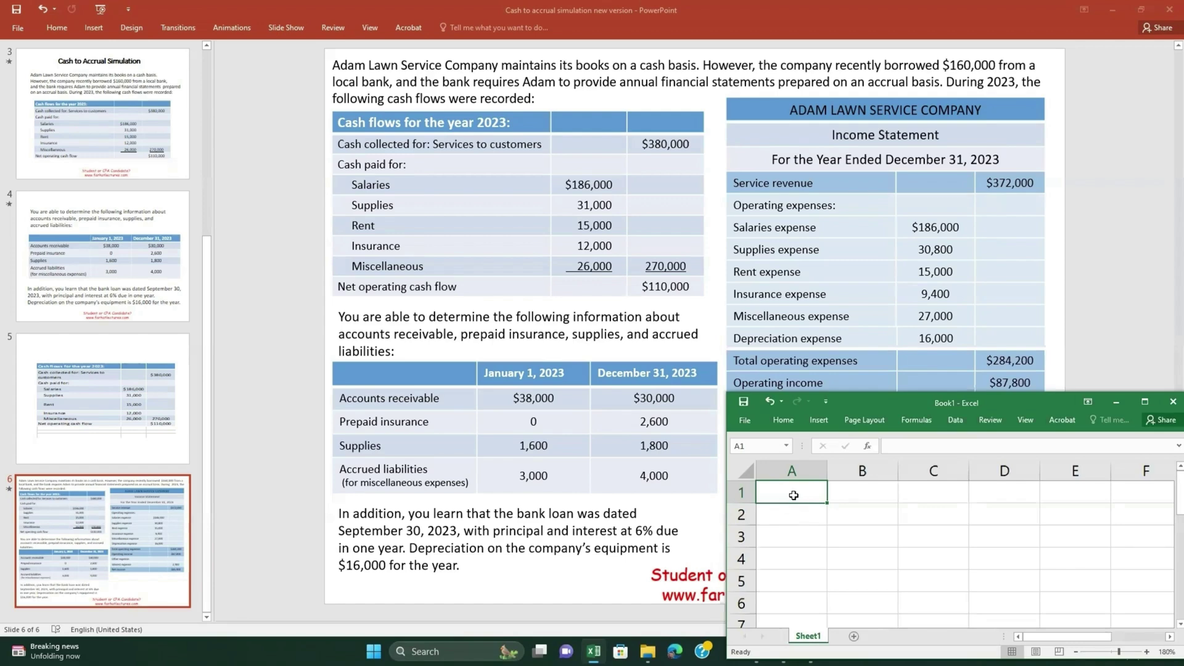
pyautogui.write('=')
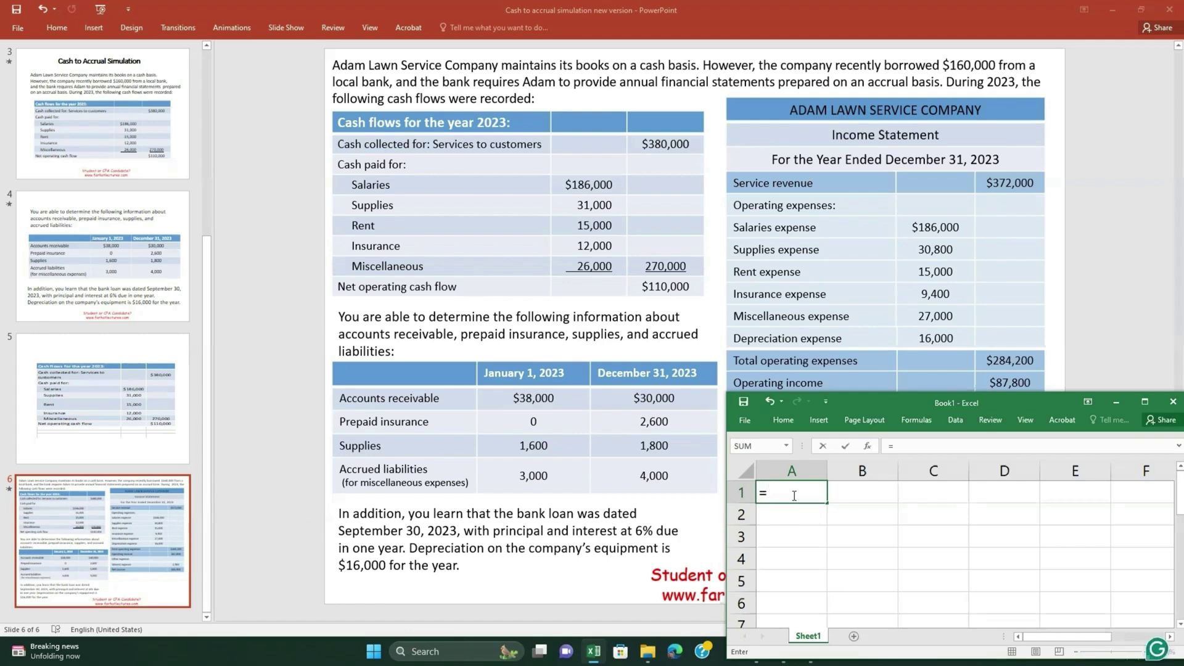
pyautogui.write('160000*6%')
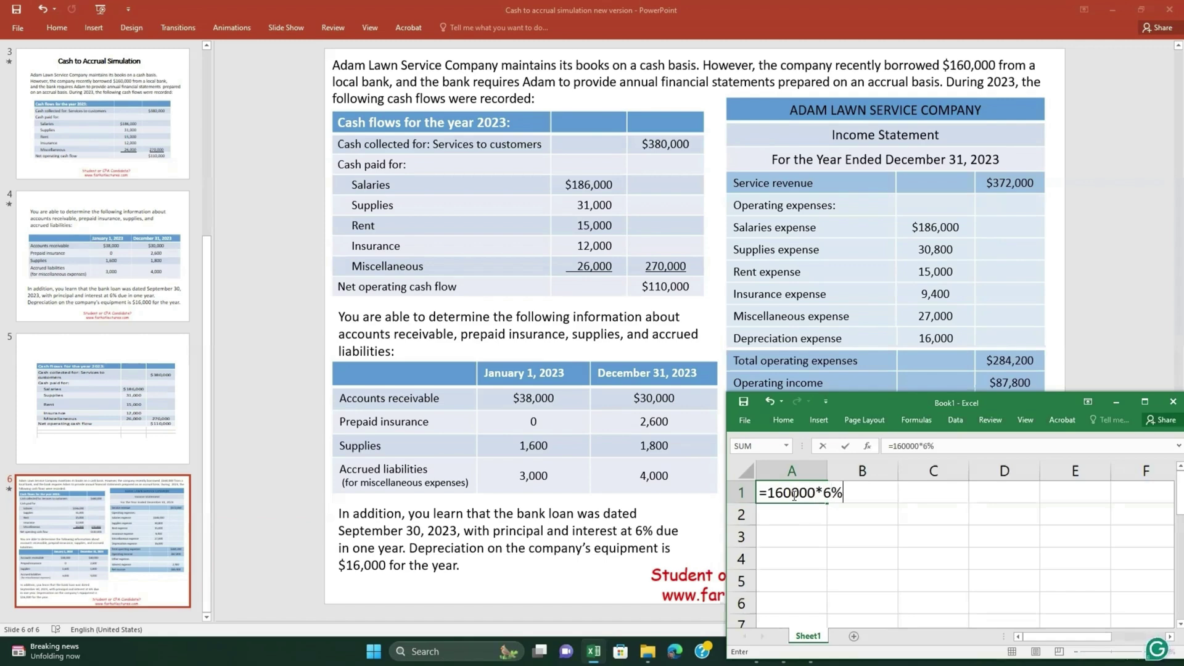
pyautogui.write('*')
pyautogui.write('3/12')
pyautogui.press('Return')
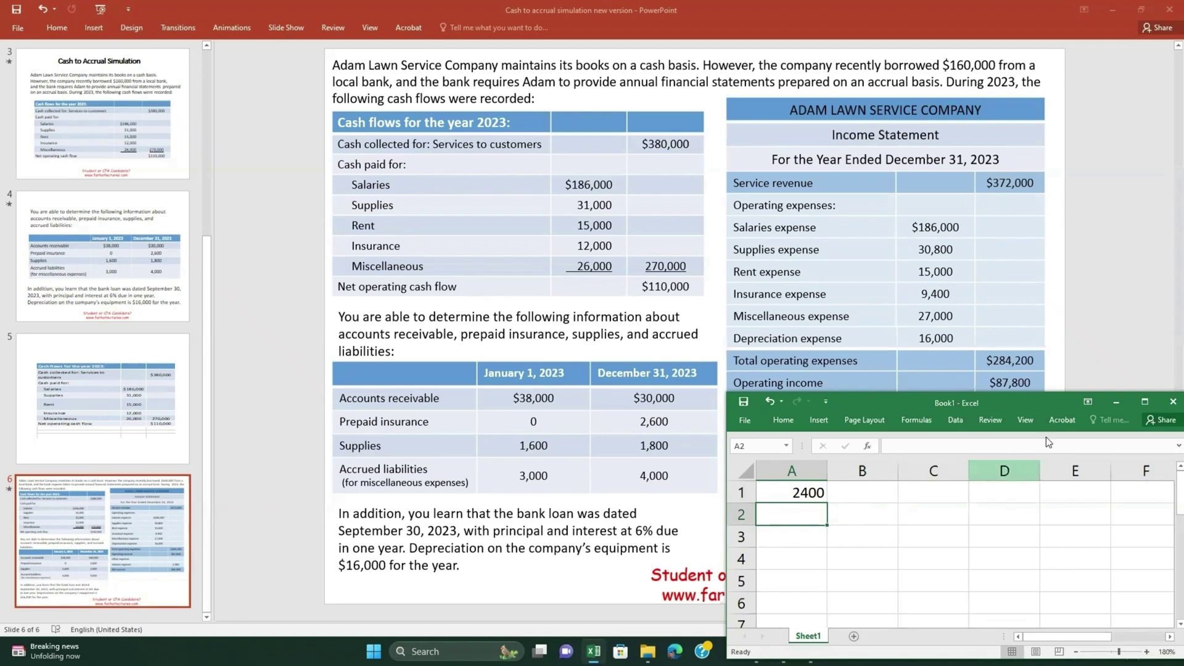
# - Minimize the Book1 workbook and start the PowerPoint slide show from the current income statement slide
pyautogui.click(1112, 402)
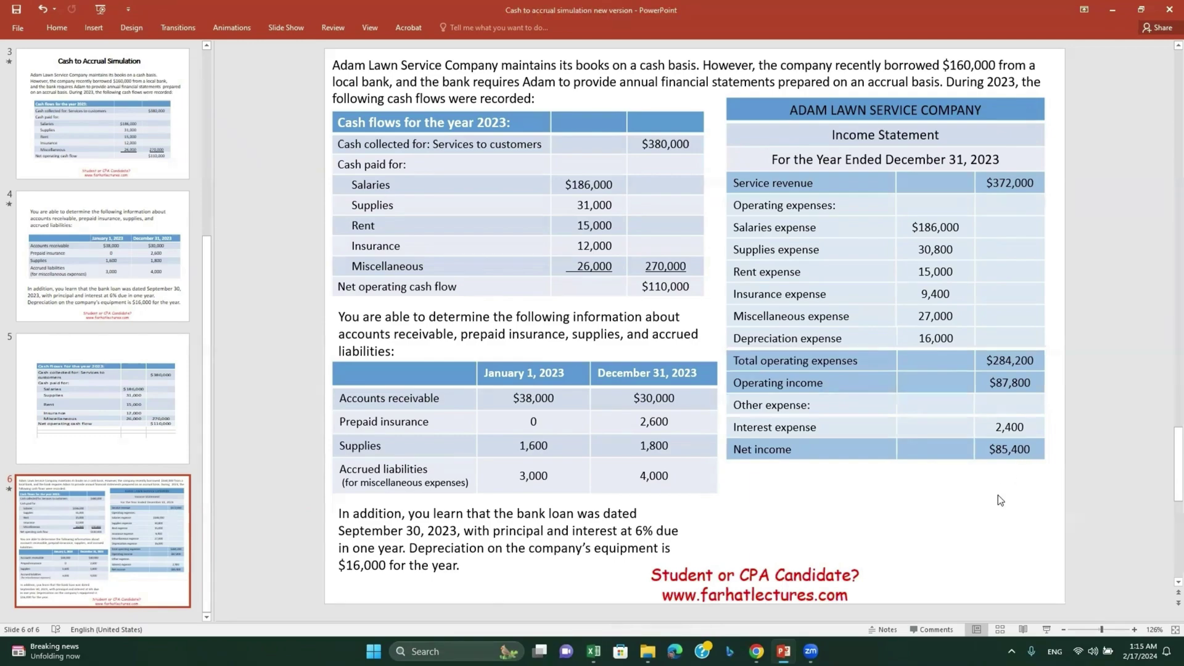
pyautogui.hotkey('shift', 'F5')
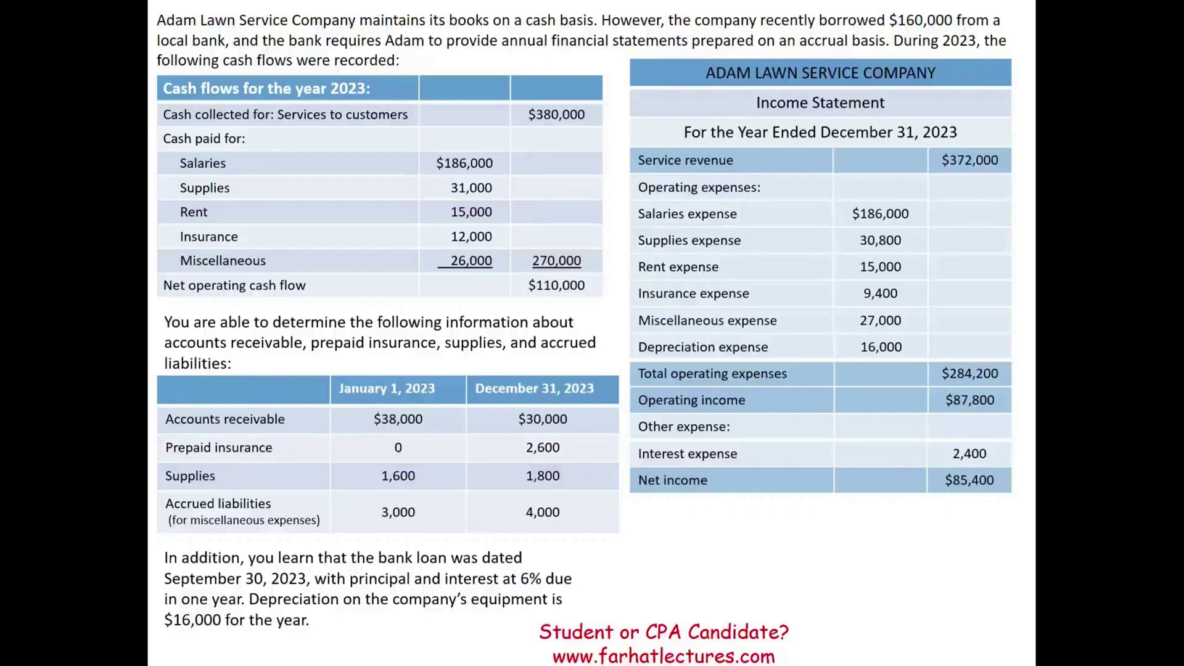